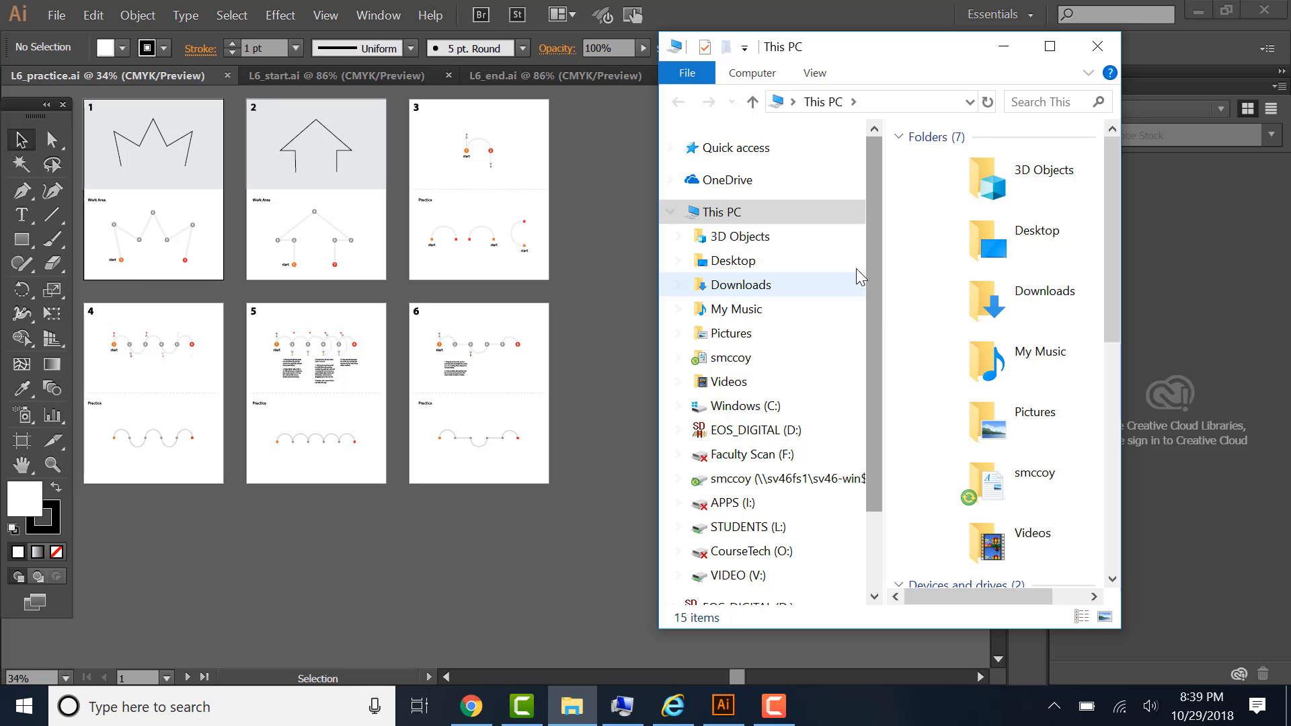
Step: Browse to the Lesson06 folder inside 2018-2019 > Peachpit on the Desktop, look over the lesson files and close File Explorer
click(714, 260)
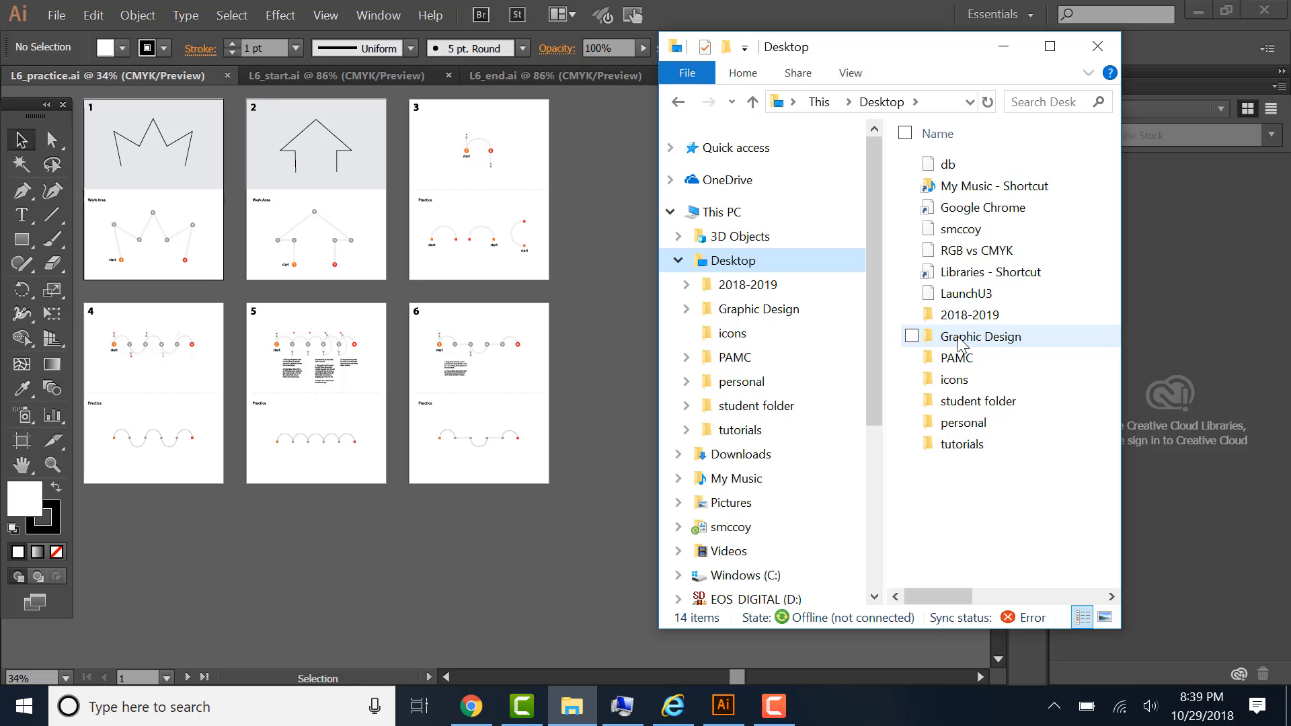
double_click(969, 315)
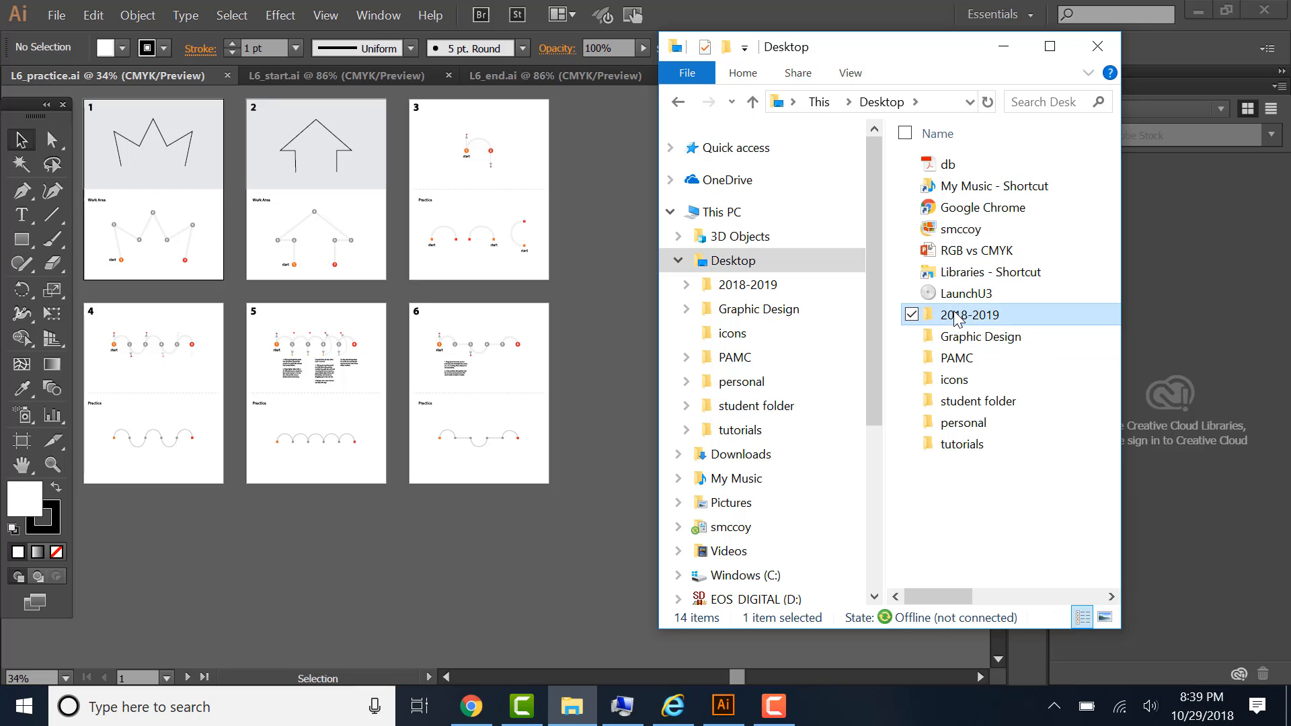
double_click(958, 272)
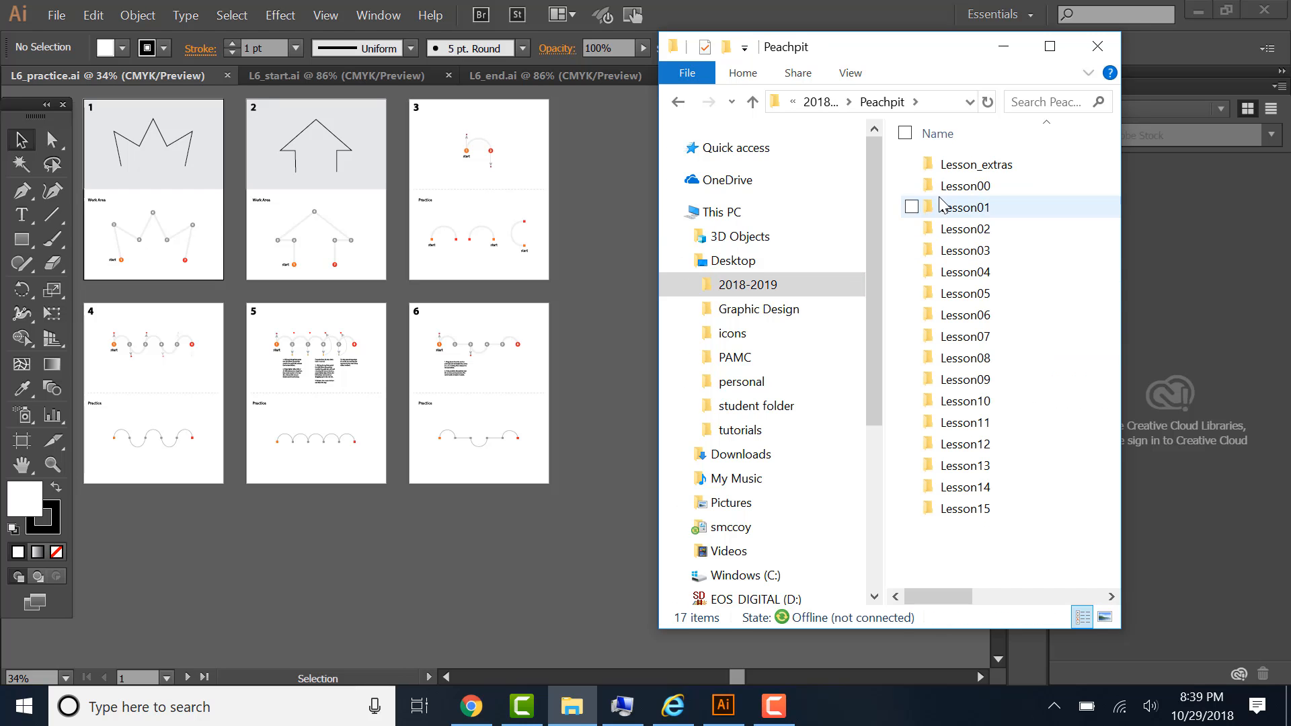
double_click(959, 315)
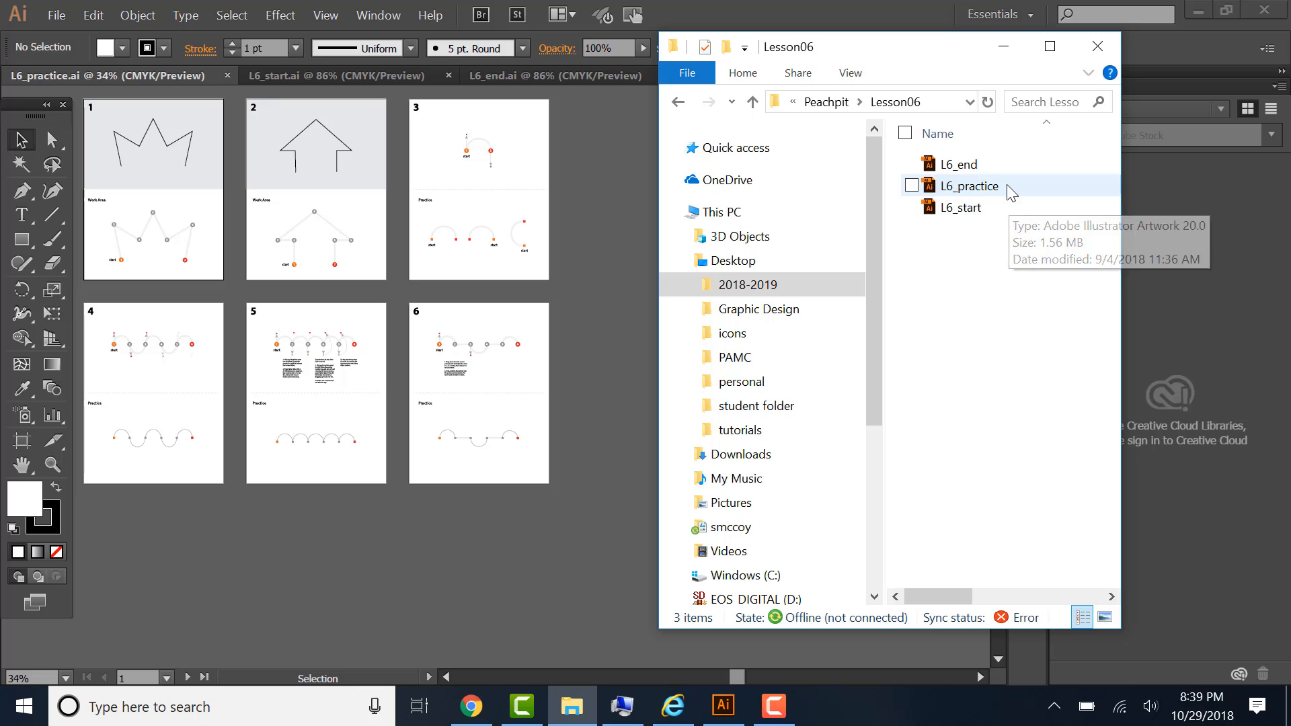
click(1099, 46)
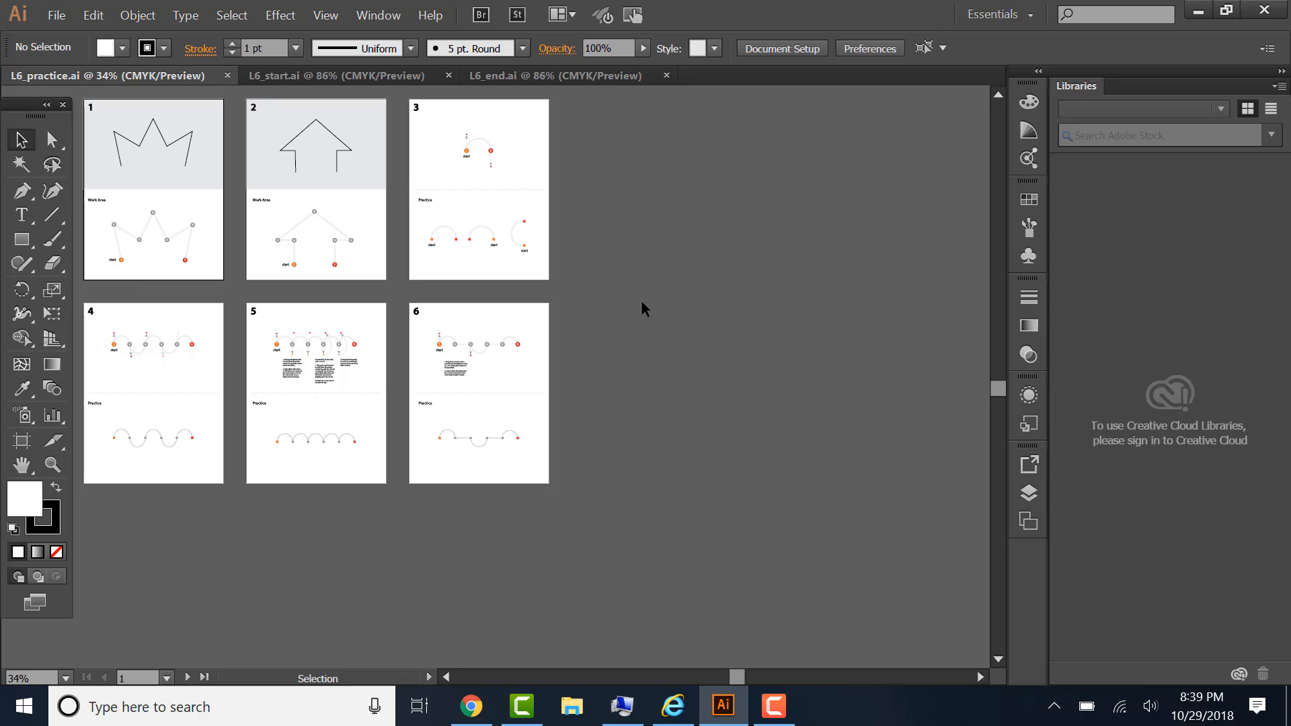
Step: Save L6_practice.ai to the Desktop as an Illustrator file named "pen practice-" followed by the student's last name, keeping the default Illustrator options
key(ctrl+equal)
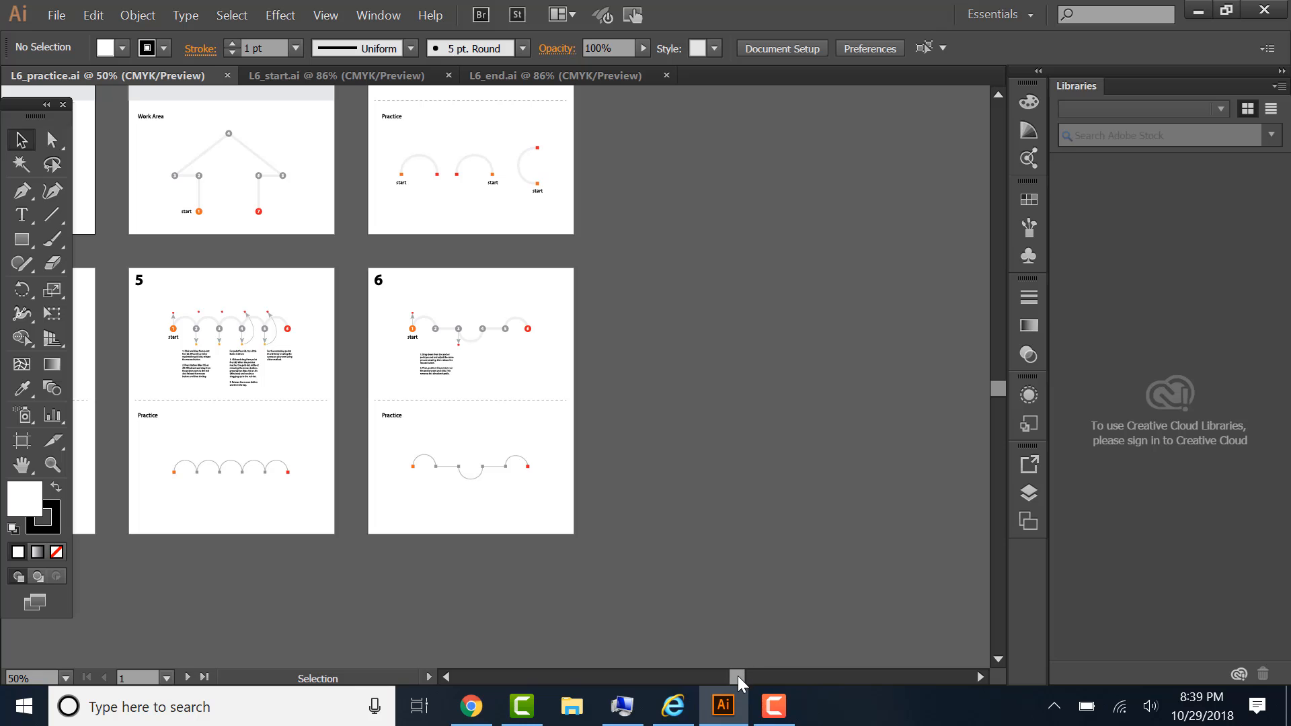
drag(737, 677, 712, 681)
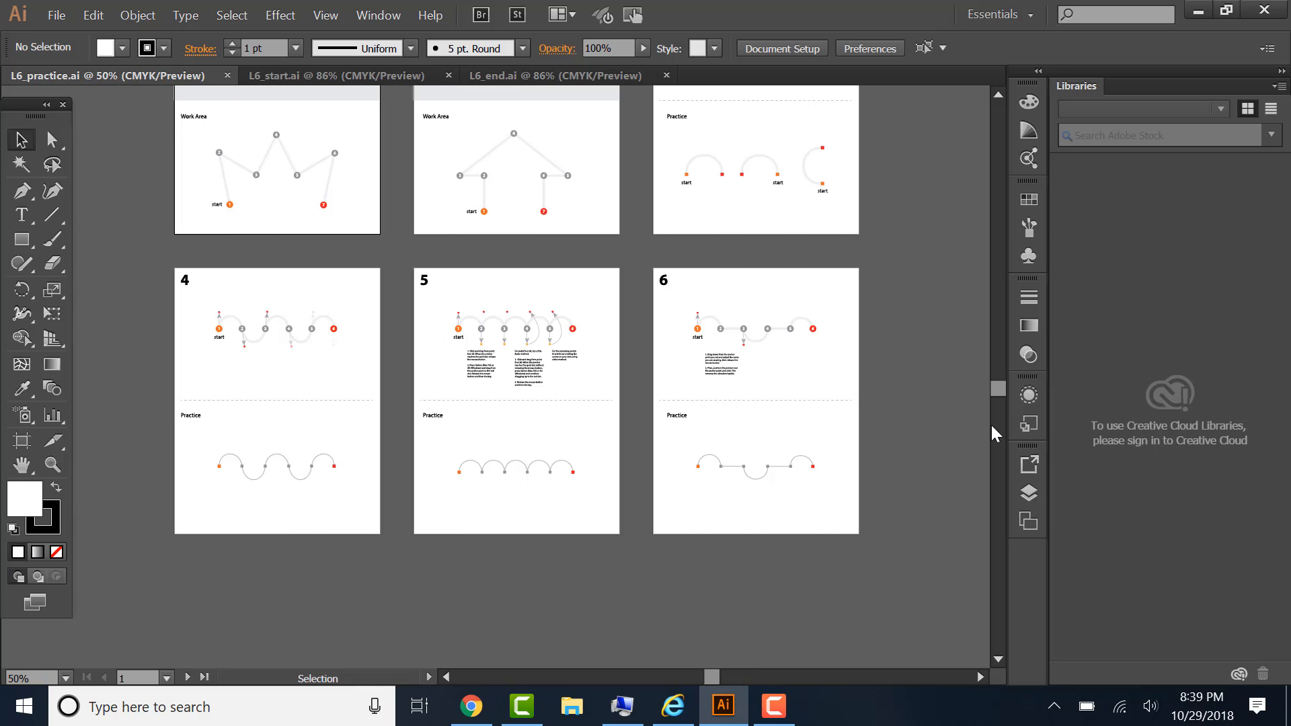
drag(999, 389, 1002, 380)
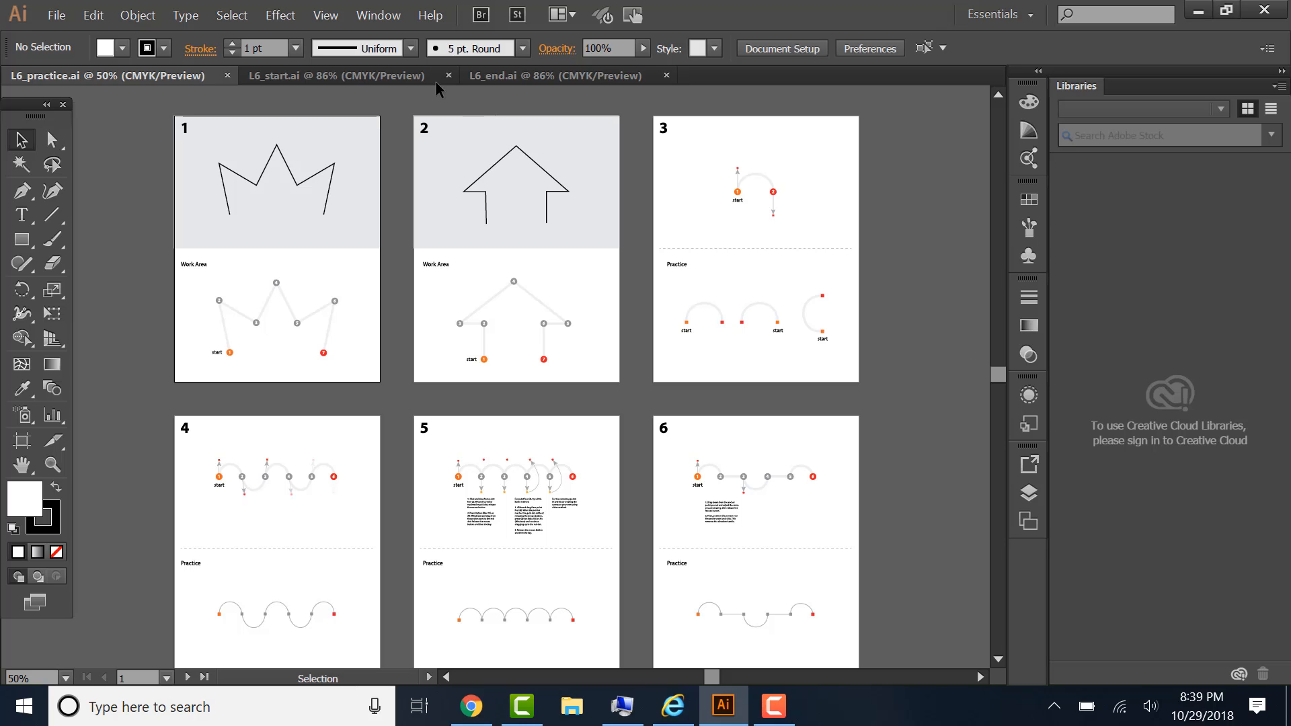
click(52, 19)
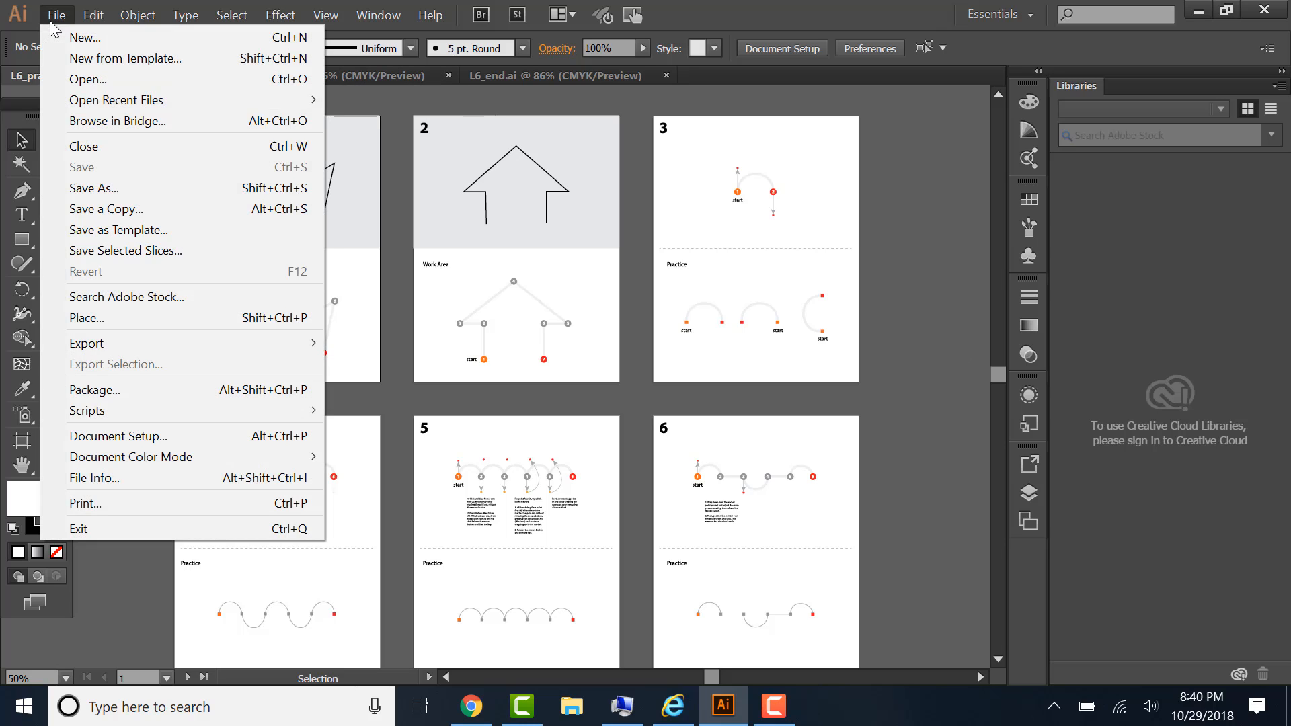
click(71, 195)
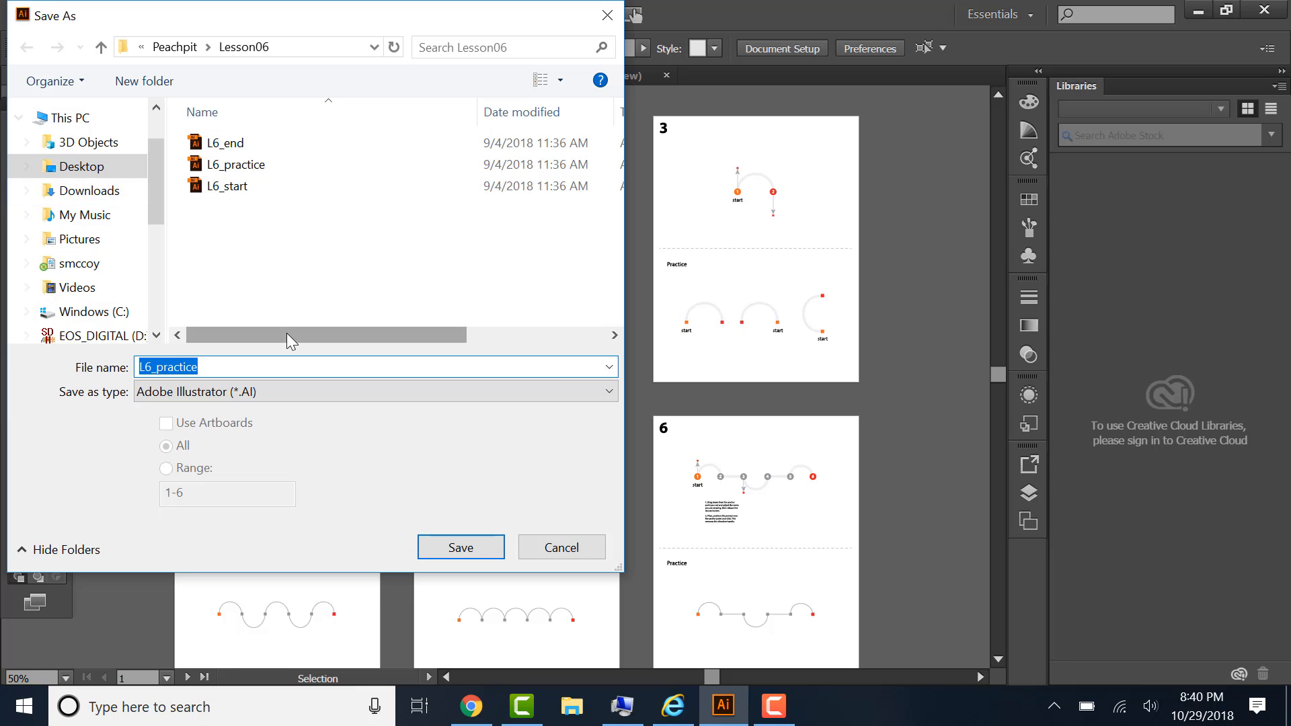
text(pen prac)
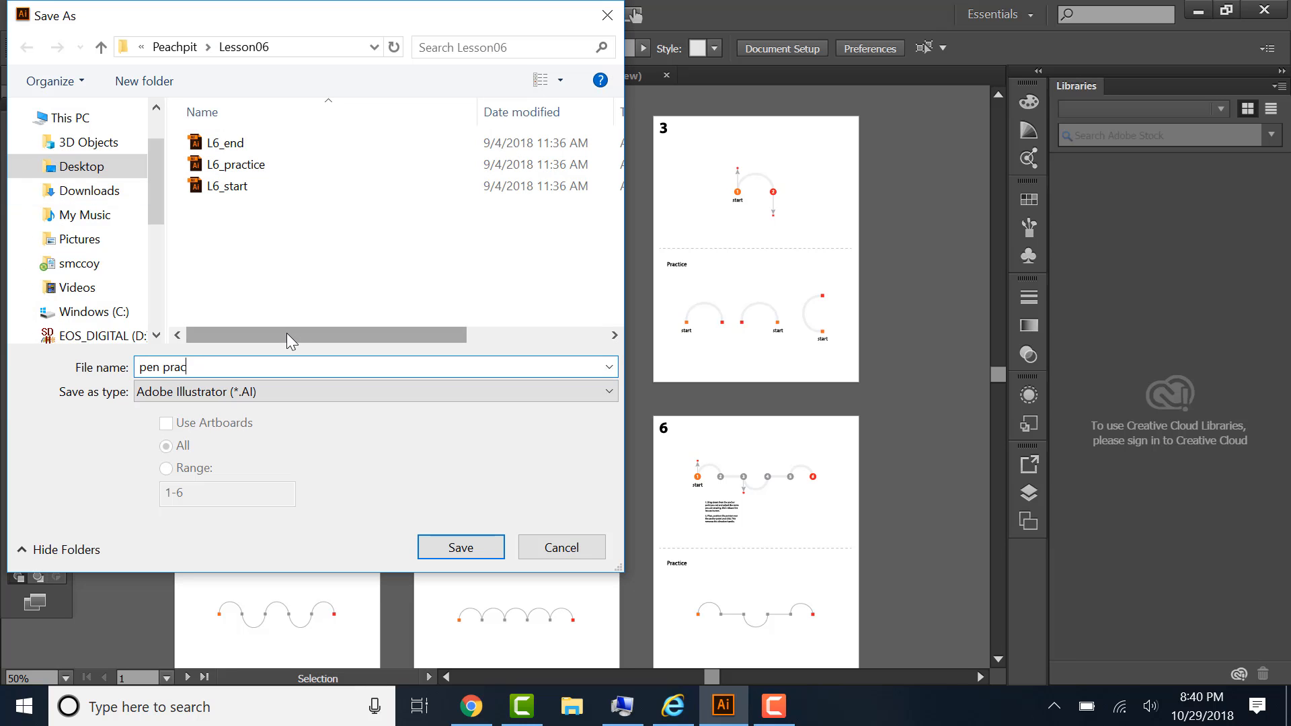
text(tice- mccoy)
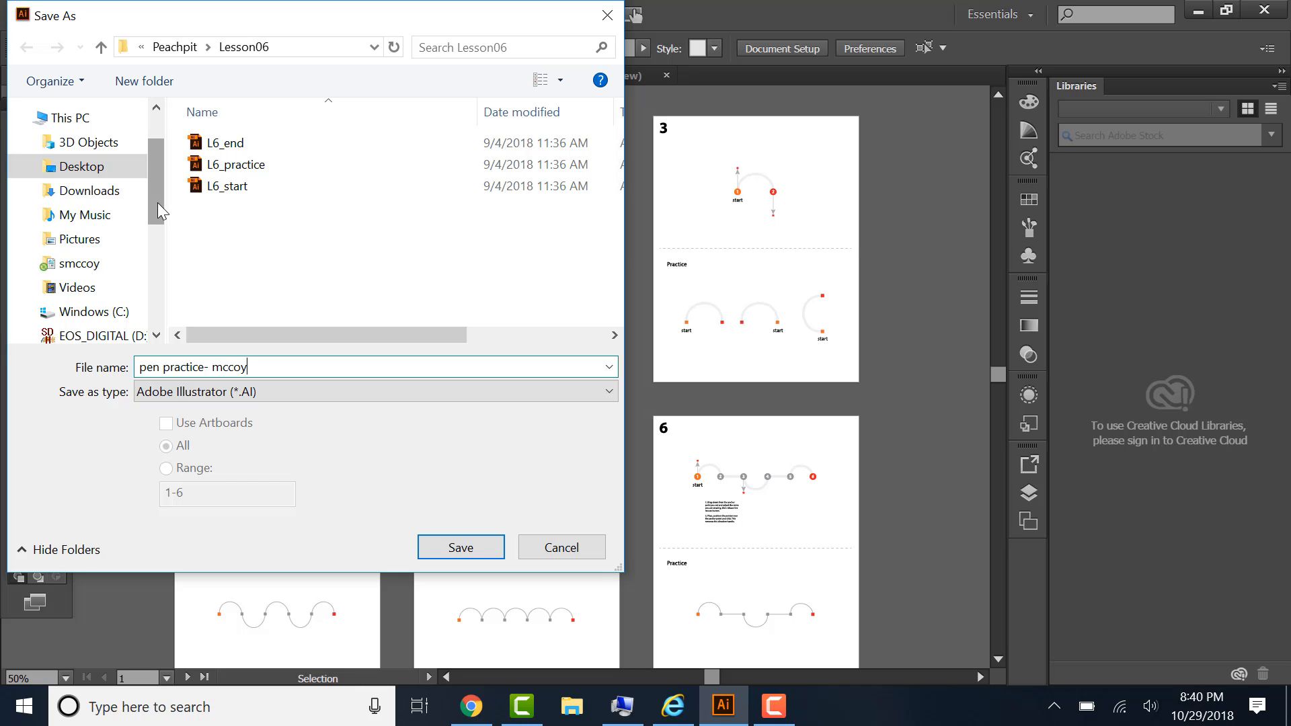
click(67, 167)
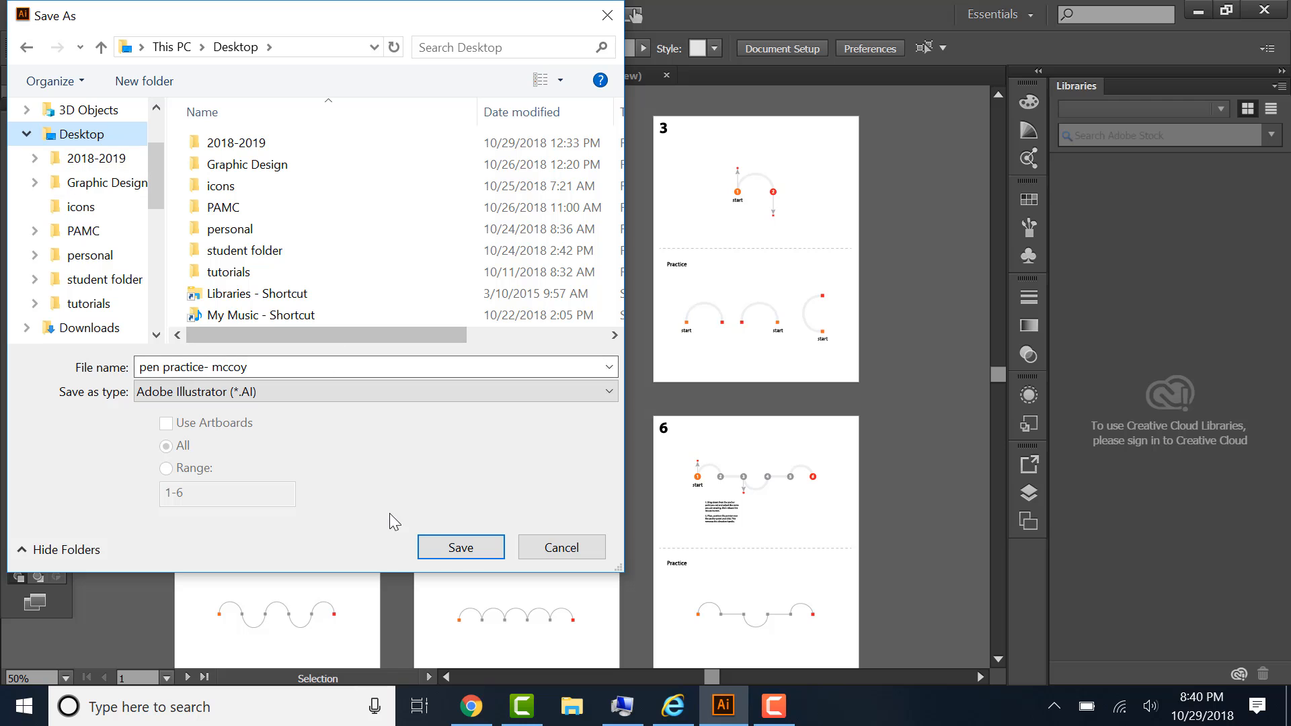
click(461, 549)
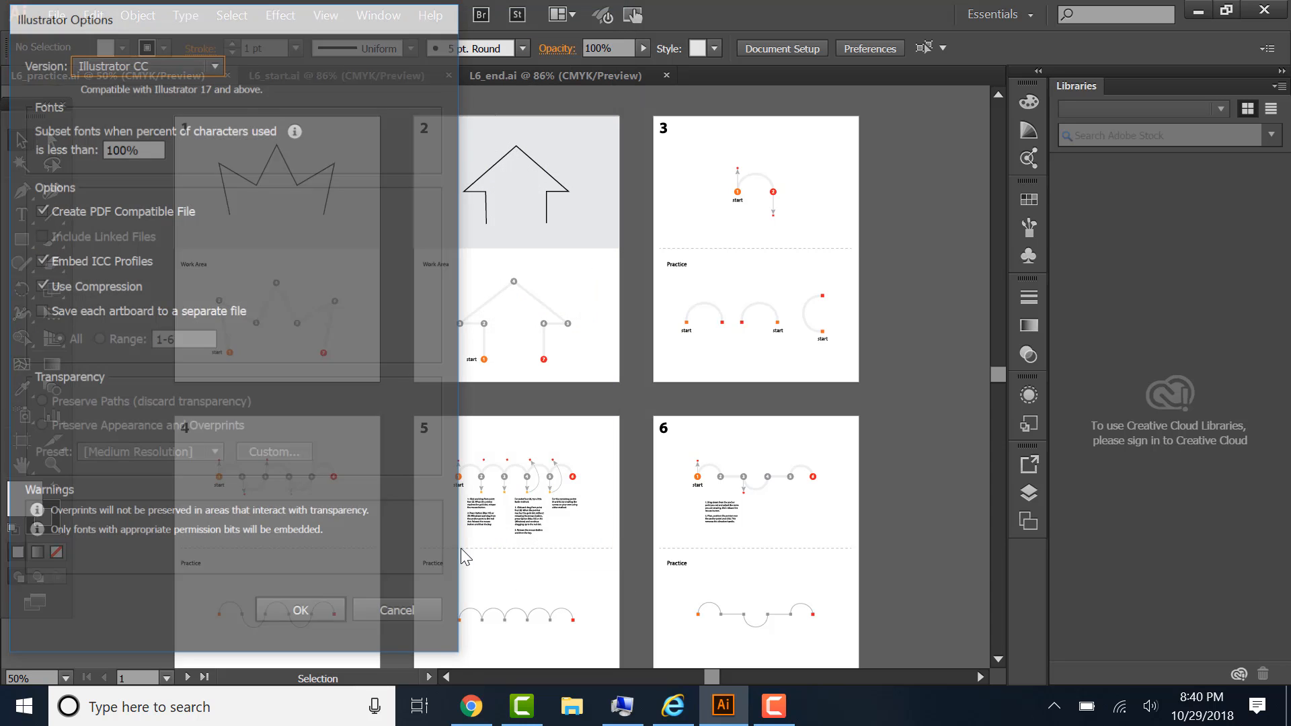
click(338, 616)
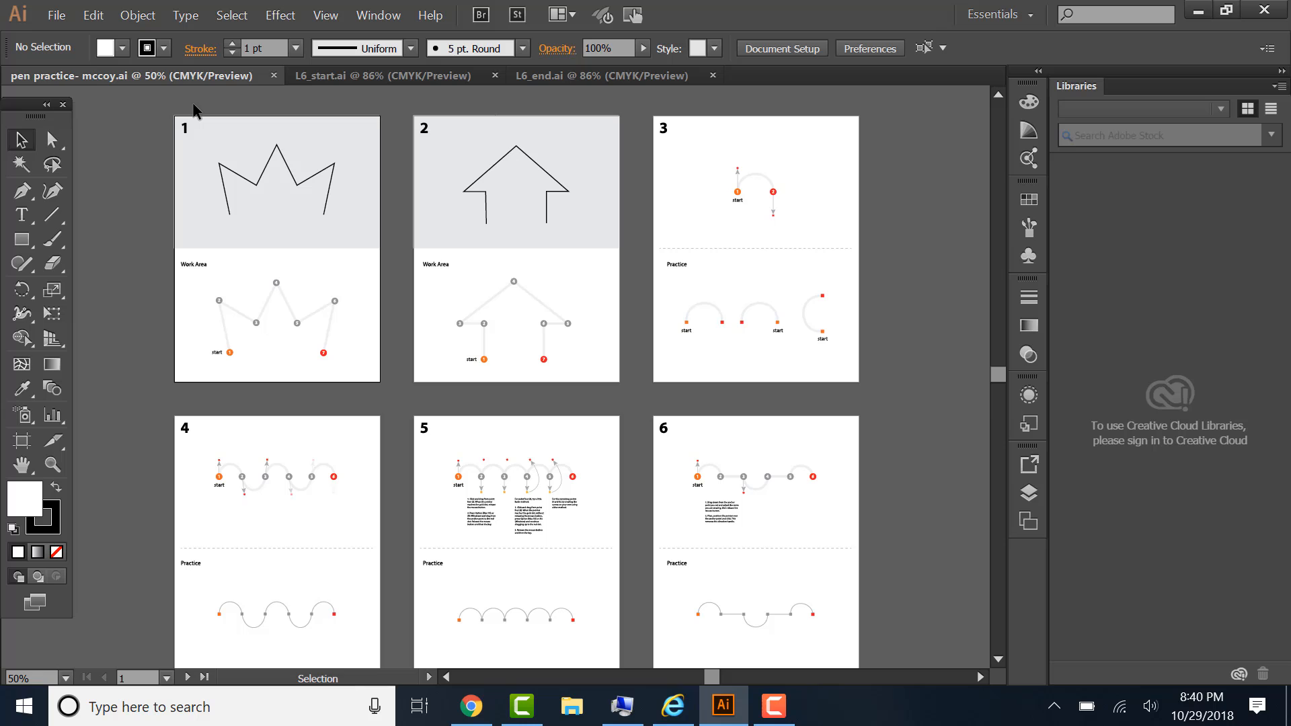
Step: Reset the Essentials workspace to its default layout
click(371, 16)
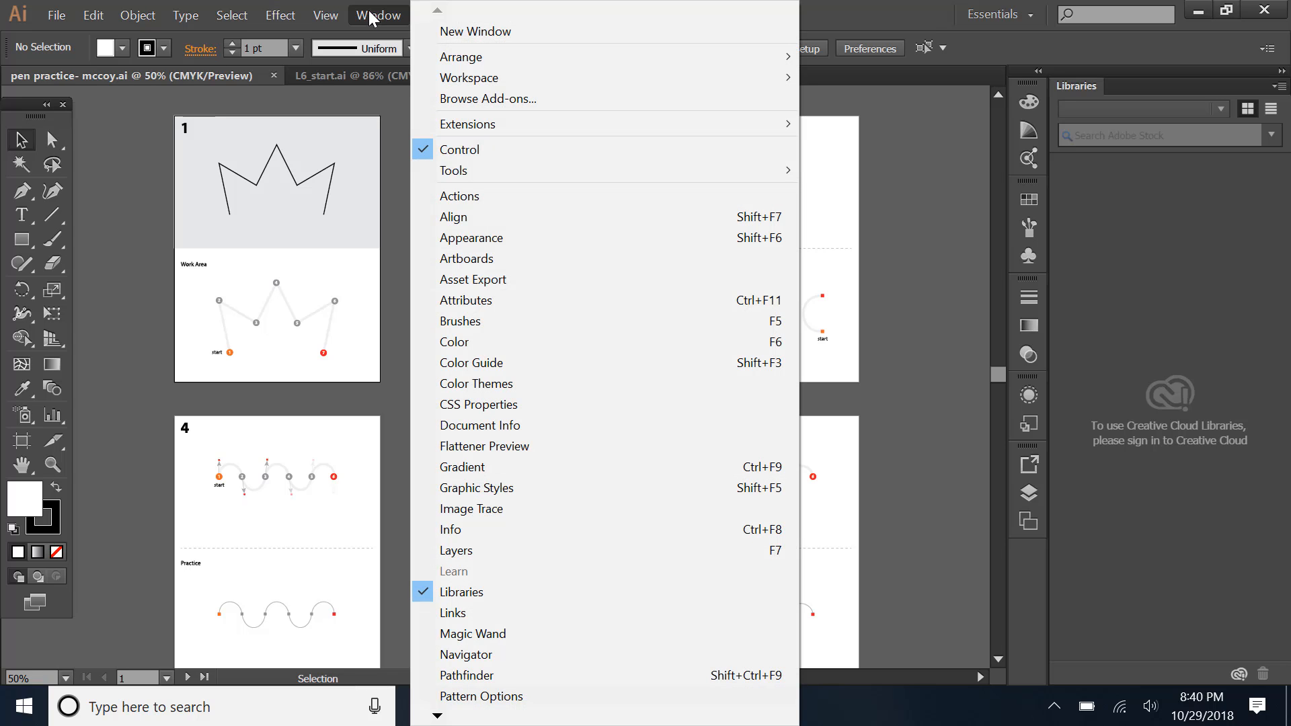
mouse_move(739, 78)
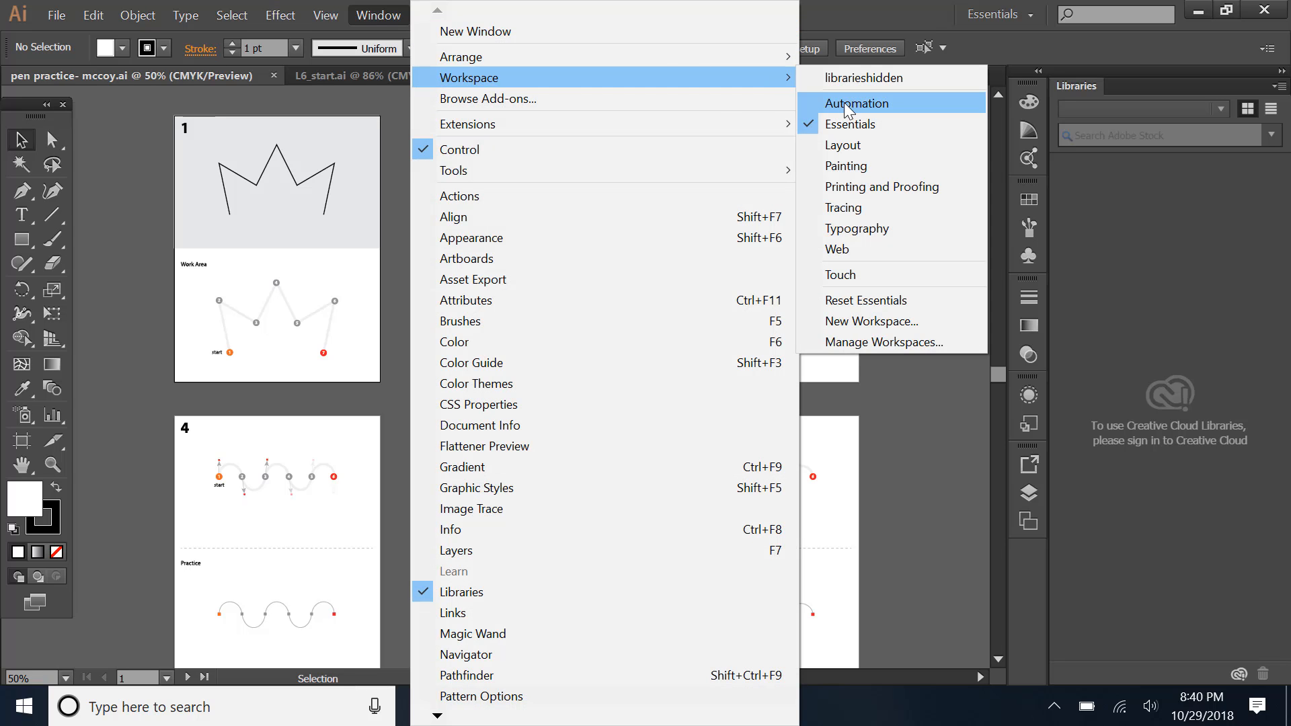
click(863, 306)
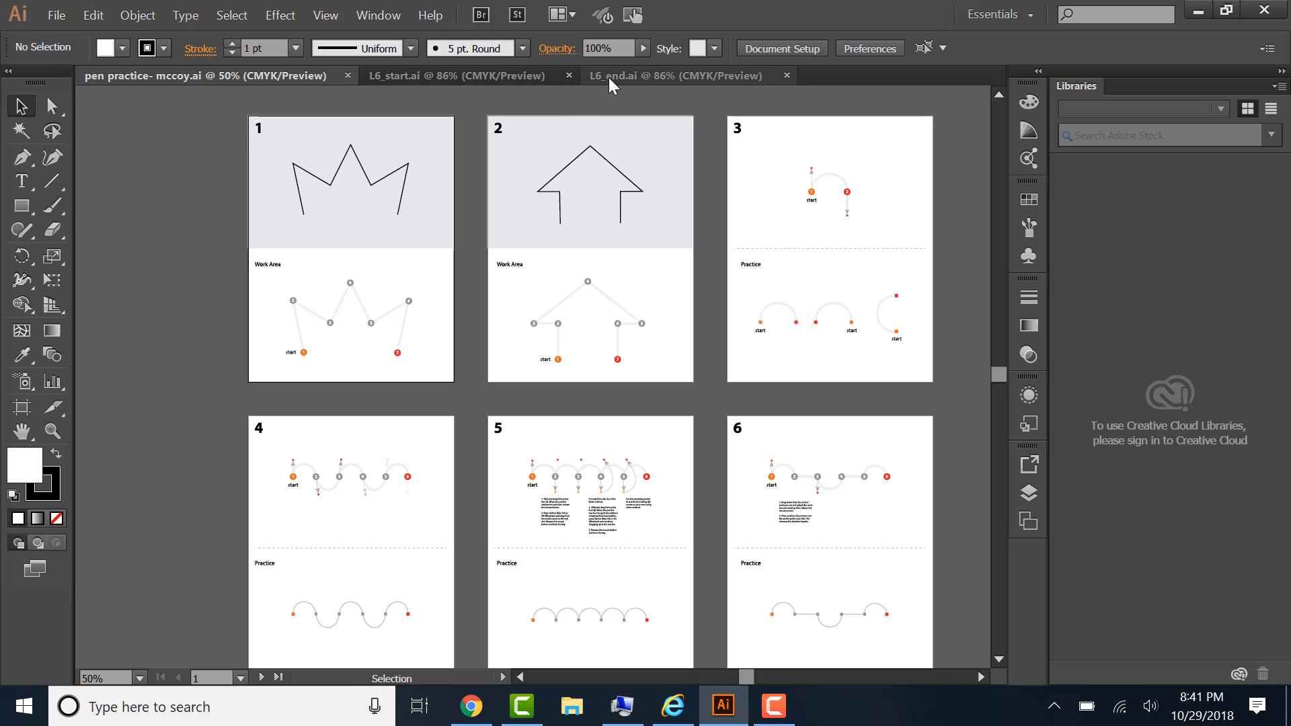
Step: Examine the finished artwork in L6_end.ai and the template in L6_start.ai, and return to the pen practice document
click(632, 76)
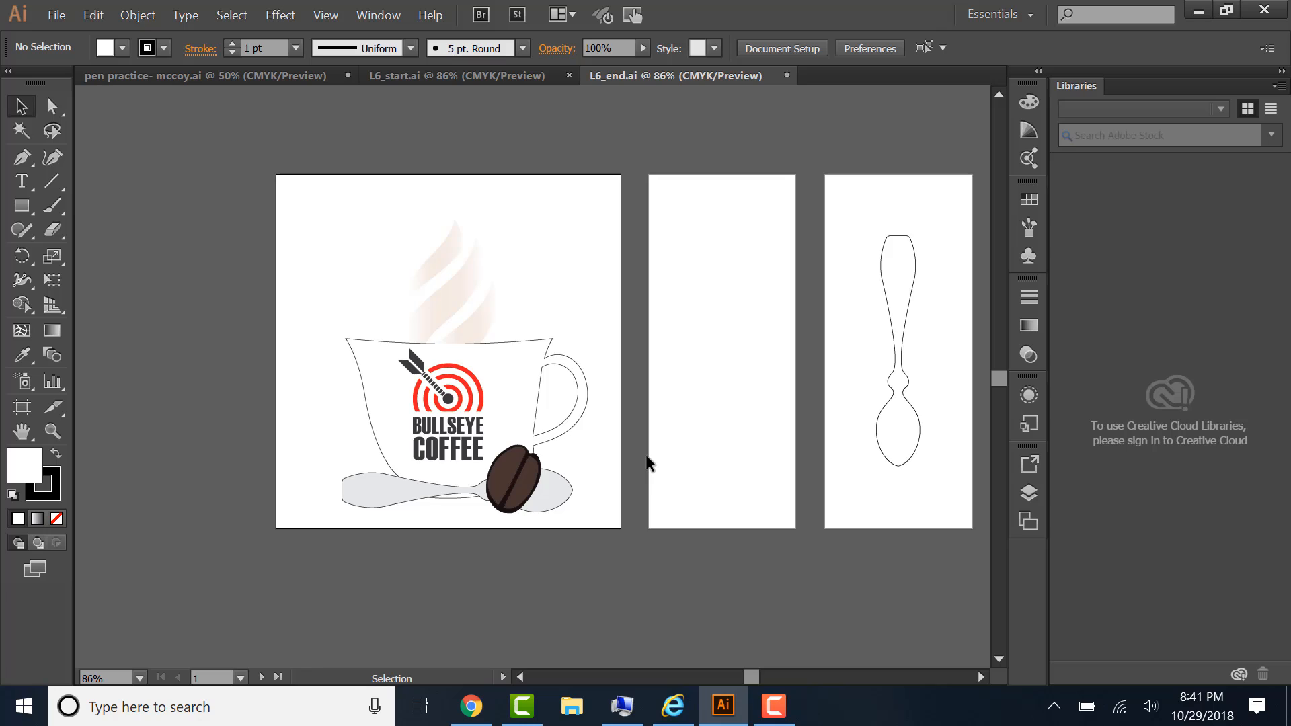
click(523, 77)
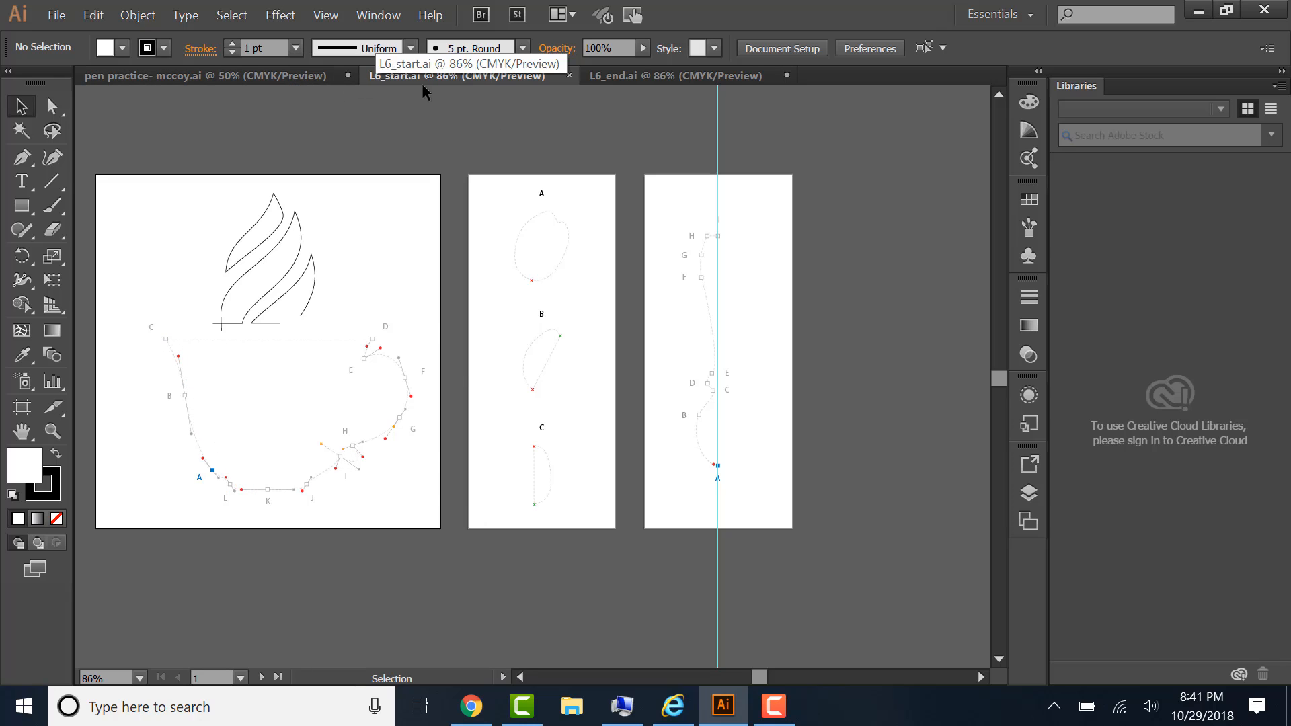
click(292, 80)
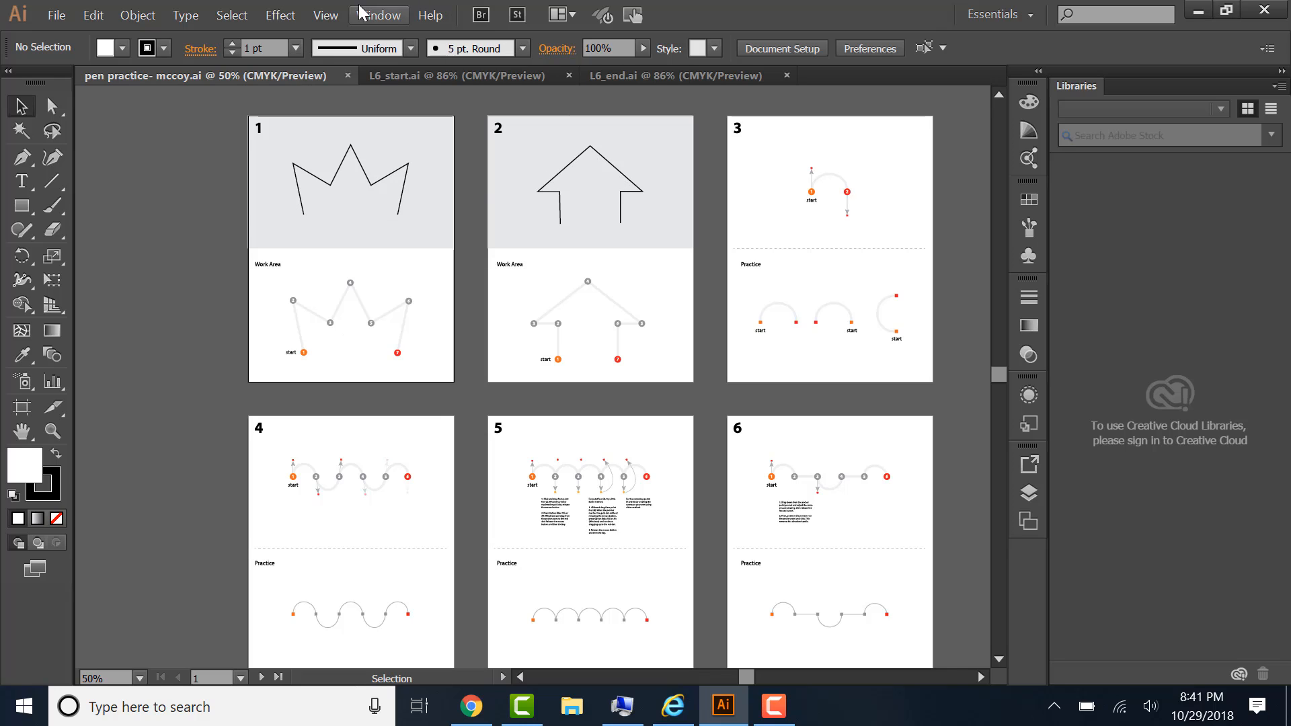
Step: Set the fill color to None for new paths and turn off Smart Guides
click(329, 18)
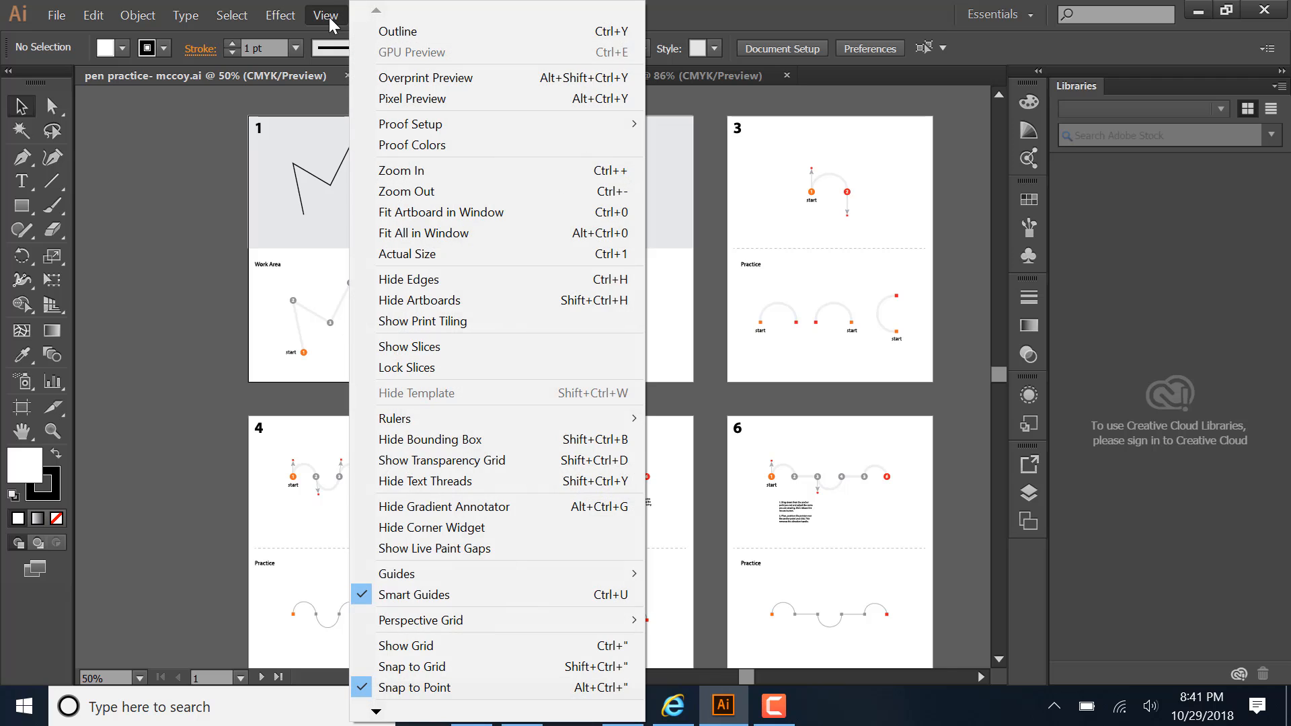
click(441, 212)
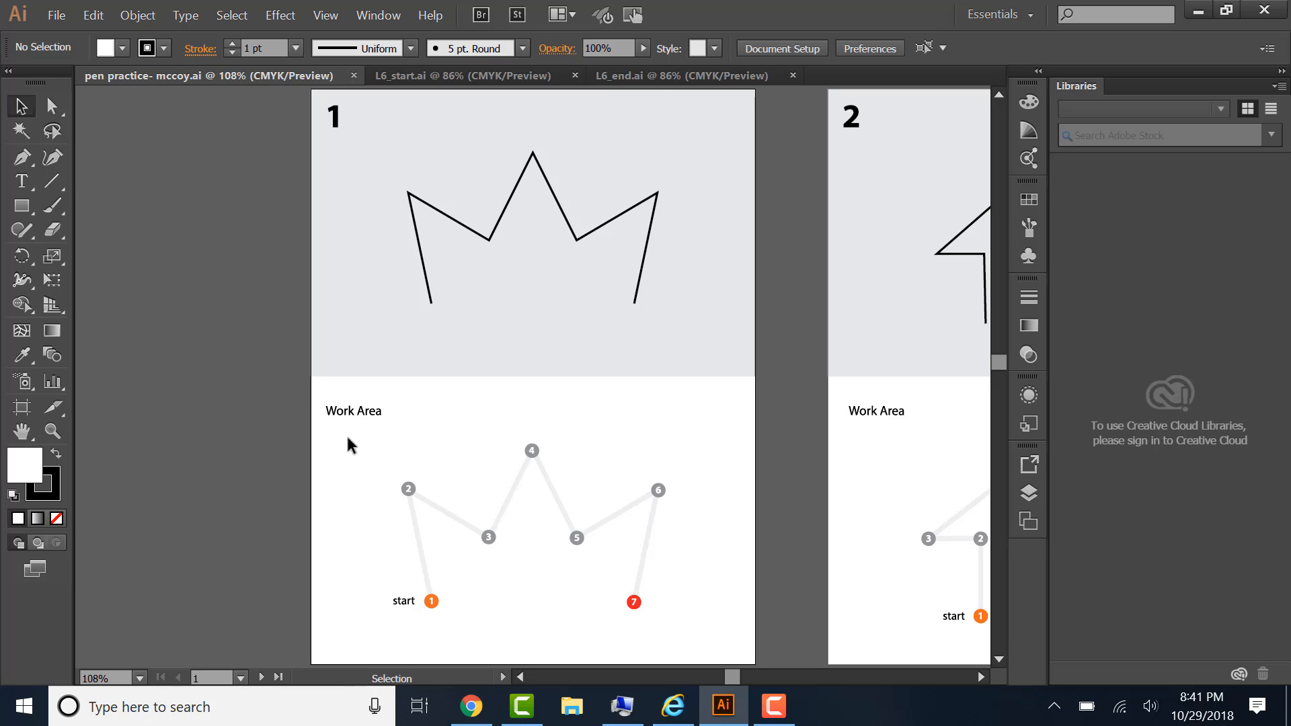
click(104, 54)
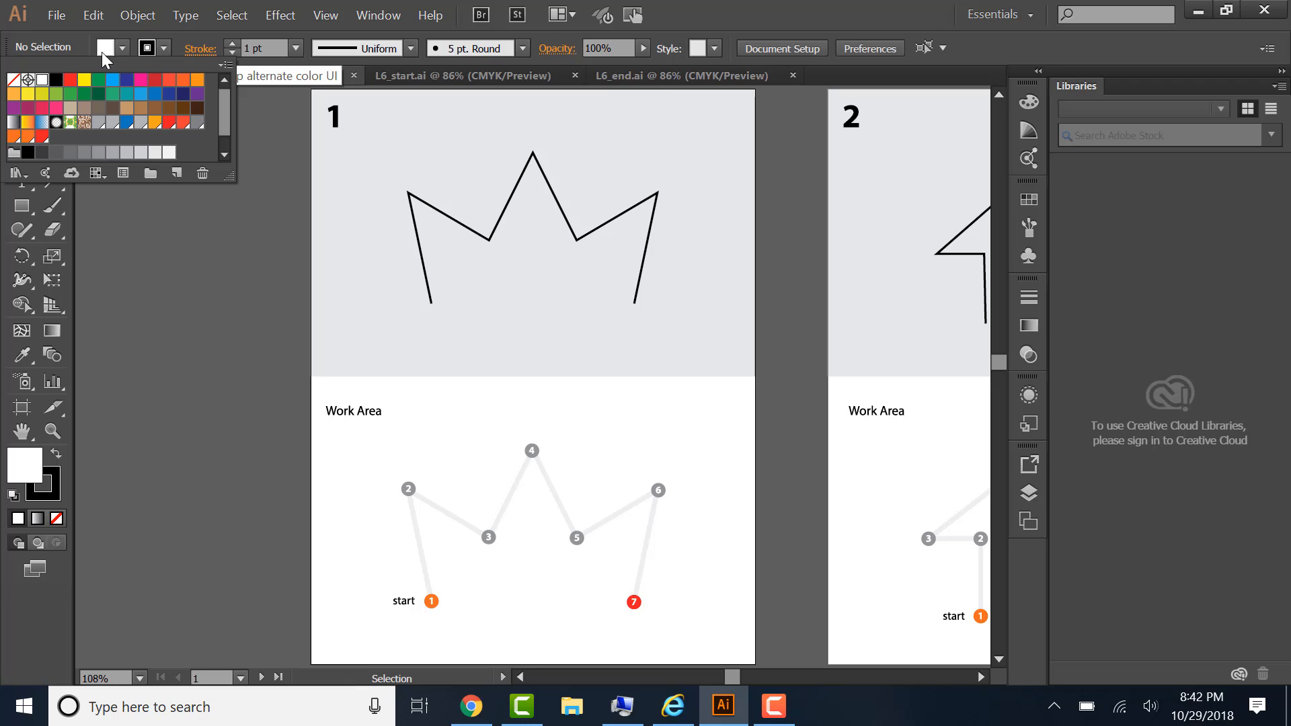
click(14, 79)
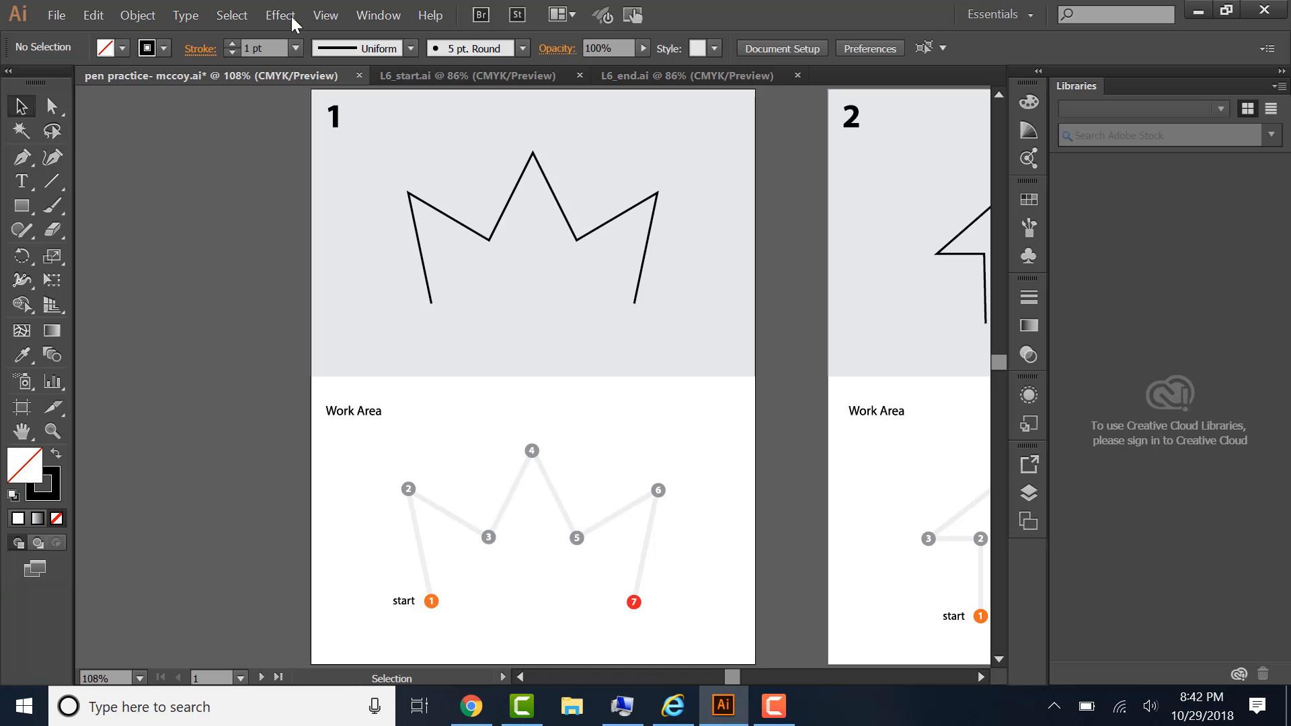
click(323, 14)
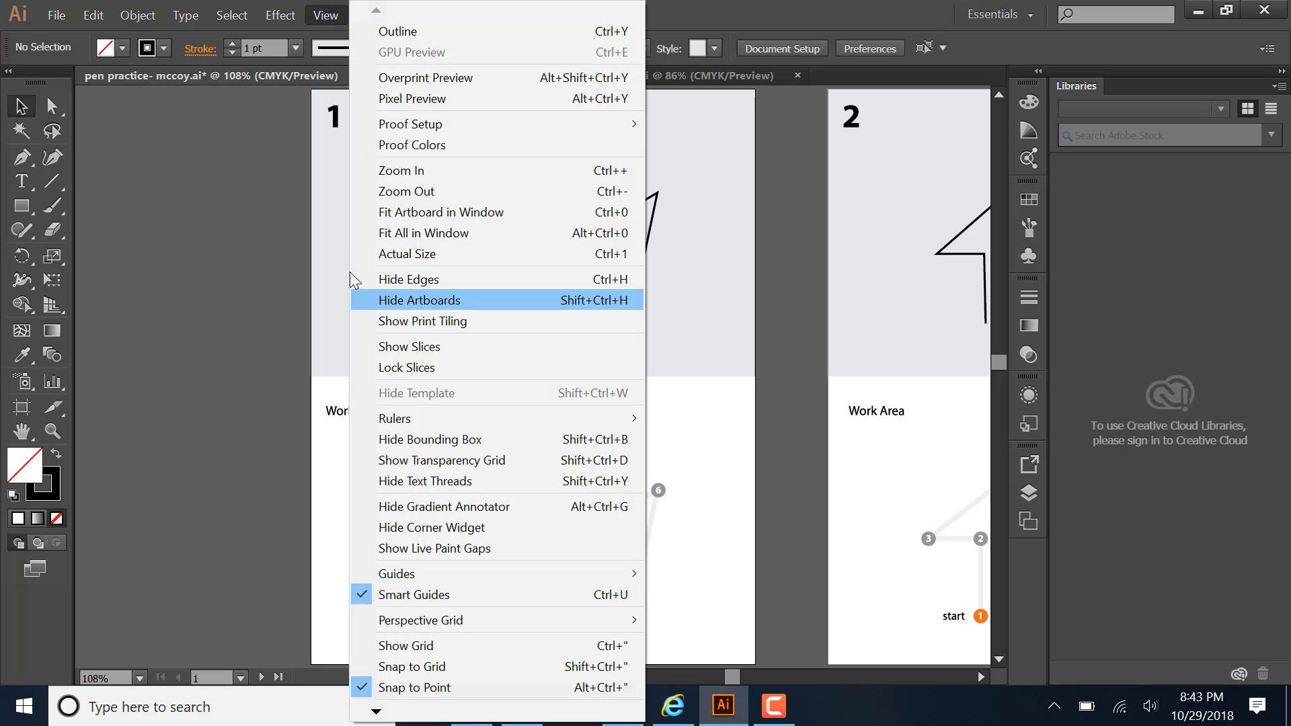
click(427, 594)
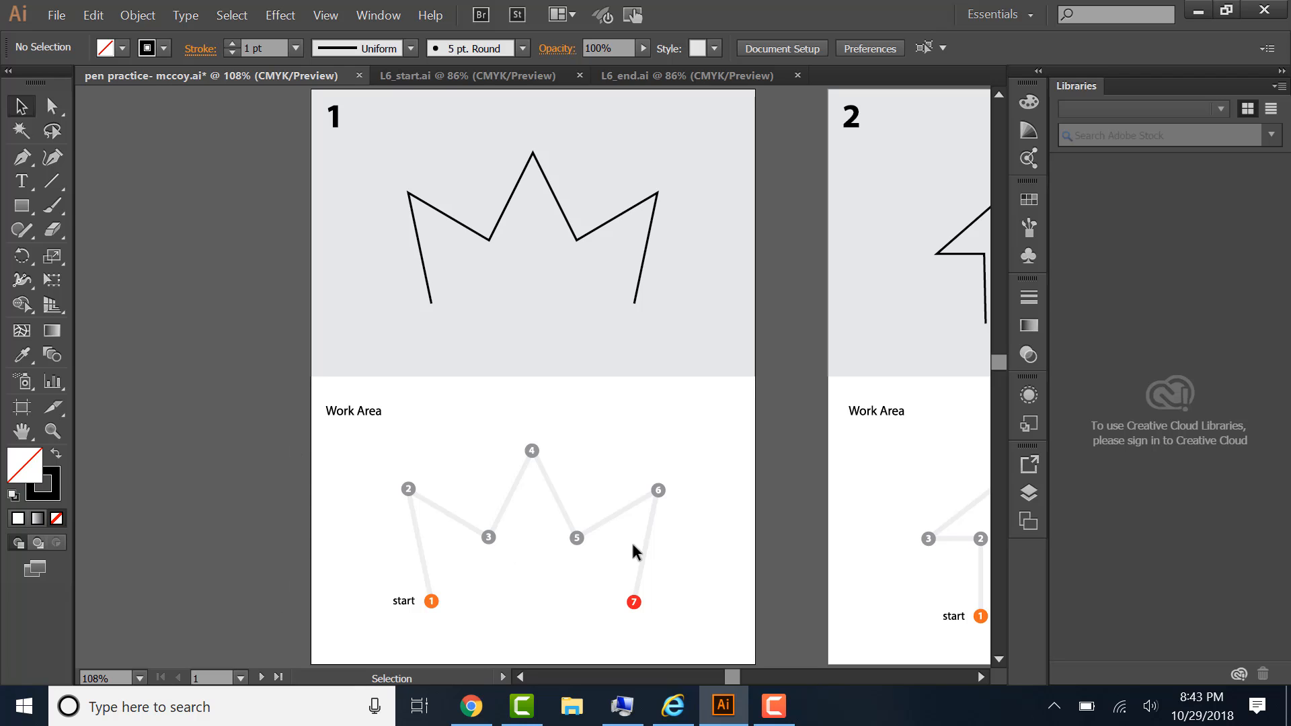
Step: Draw the crown's straight-line path with the Pen tool through points 1 to 7 in artboard 1's Work Area
drag(999, 360, 1000, 370)
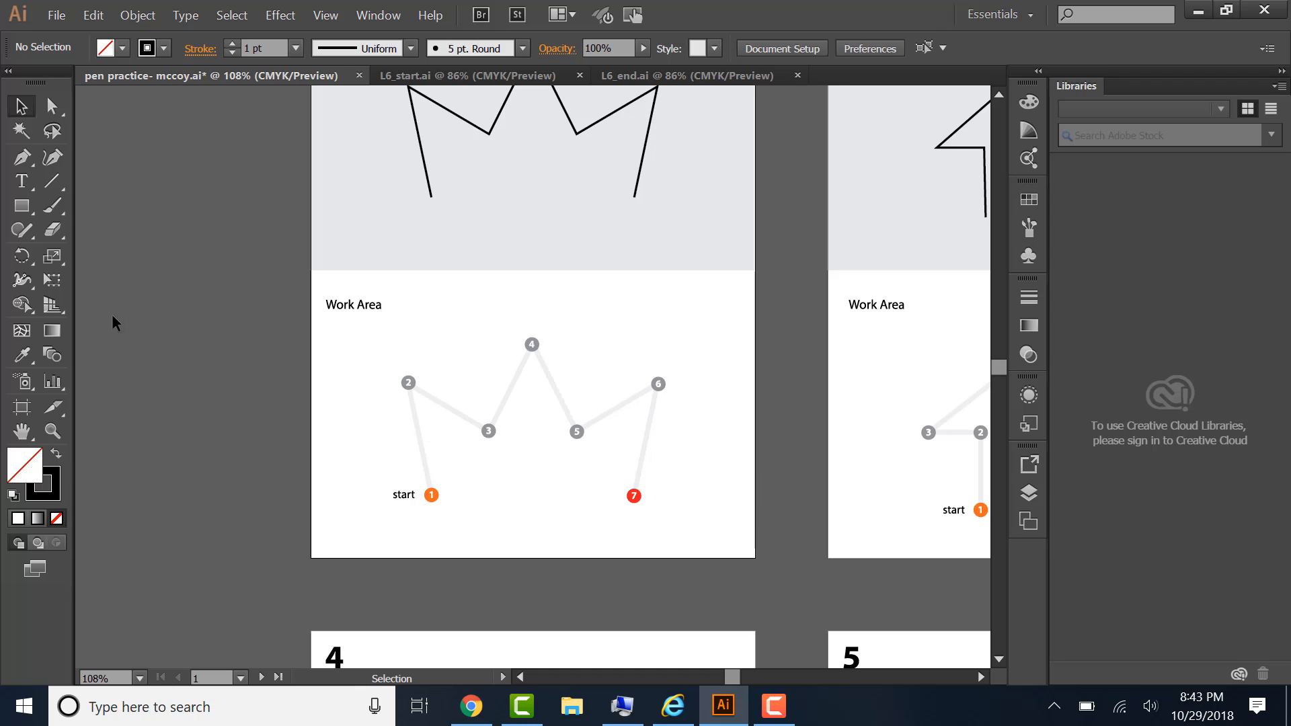
click(22, 159)
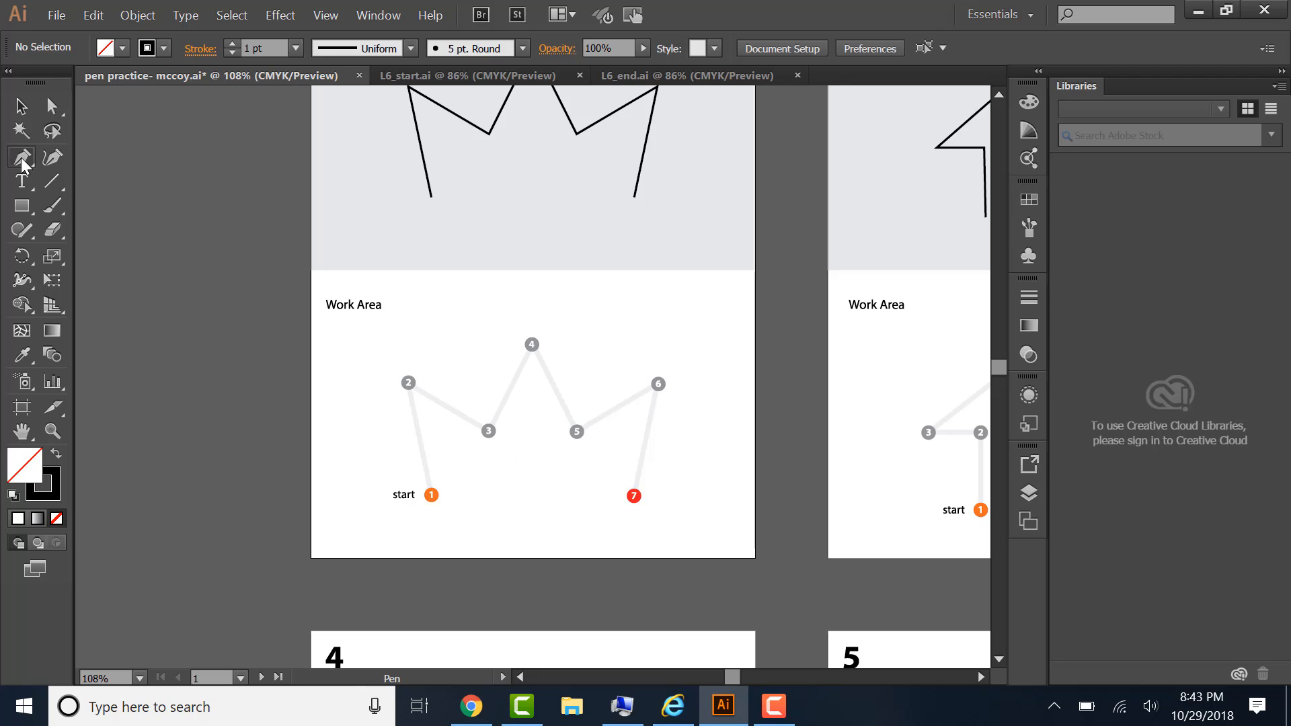
click(431, 496)
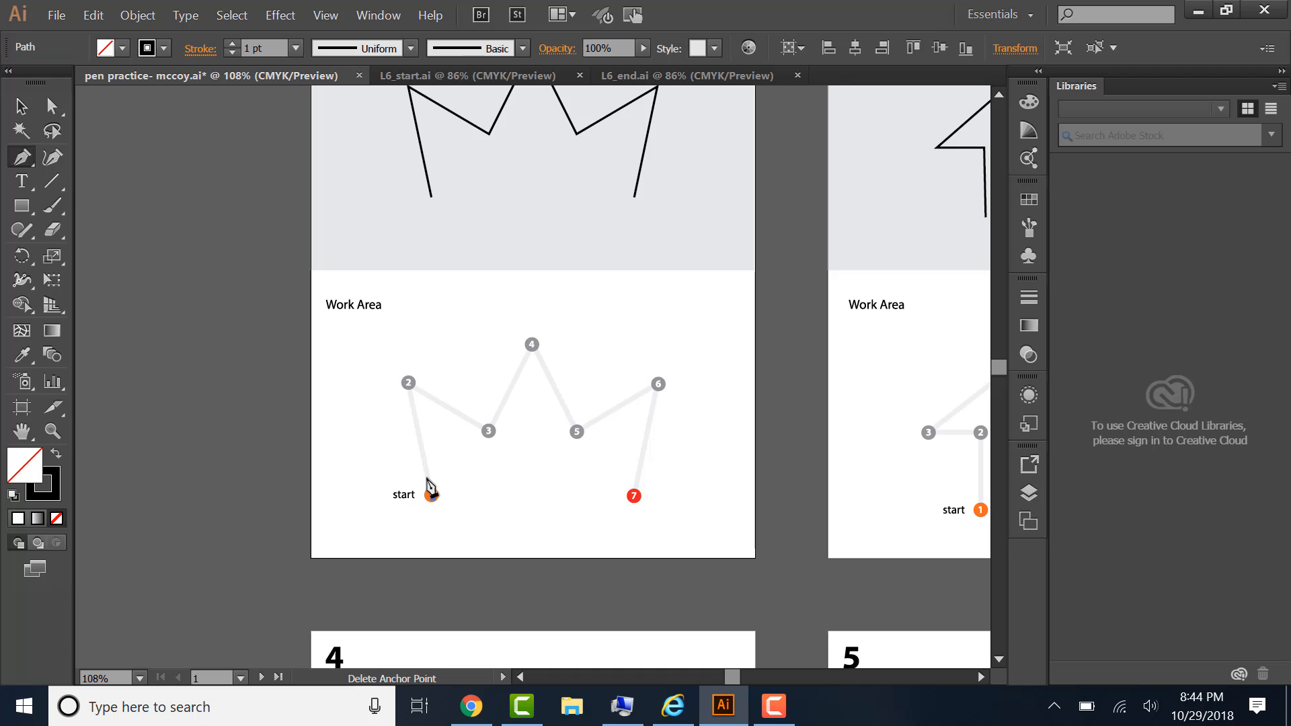
click(408, 382)
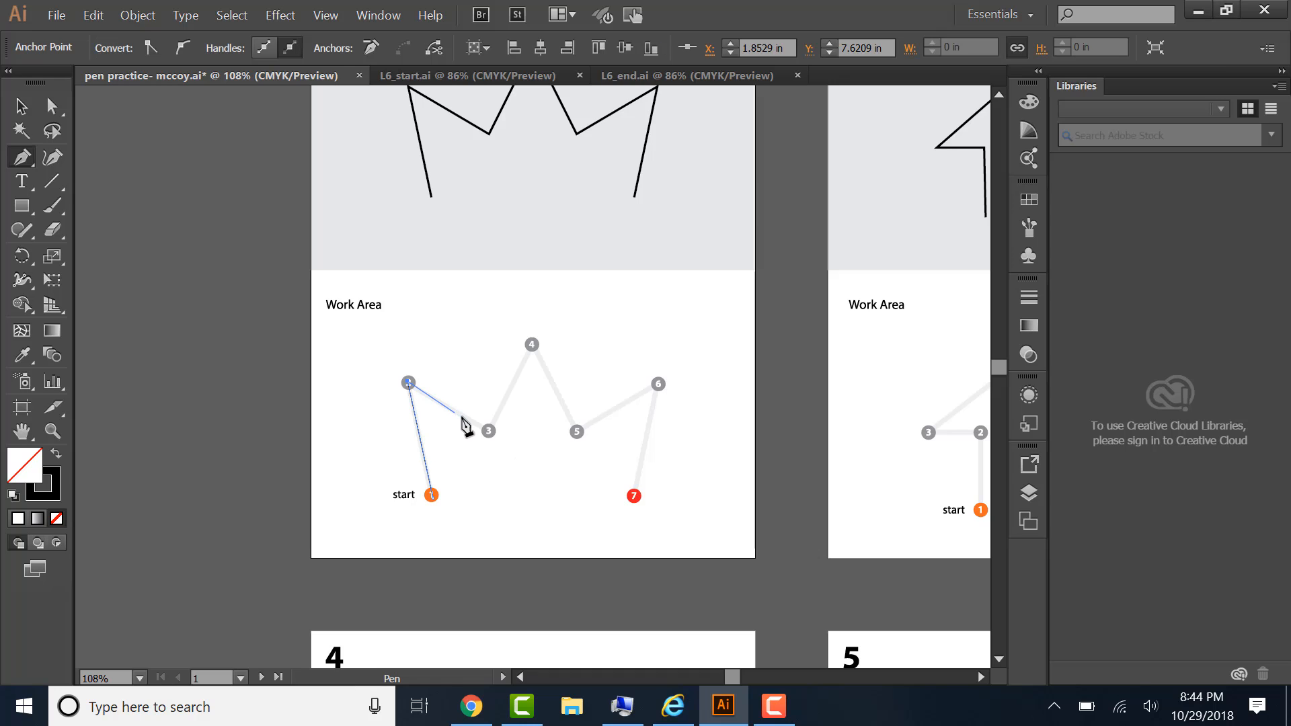
click(489, 431)
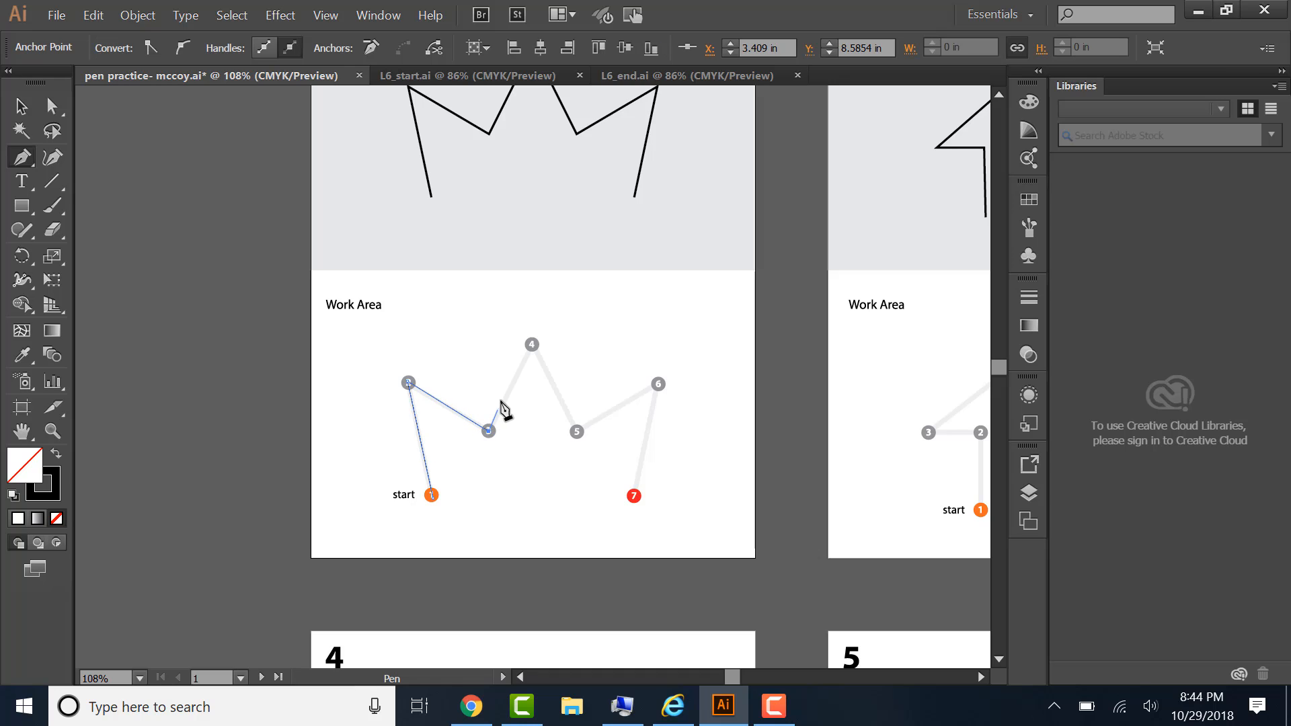
click(531, 345)
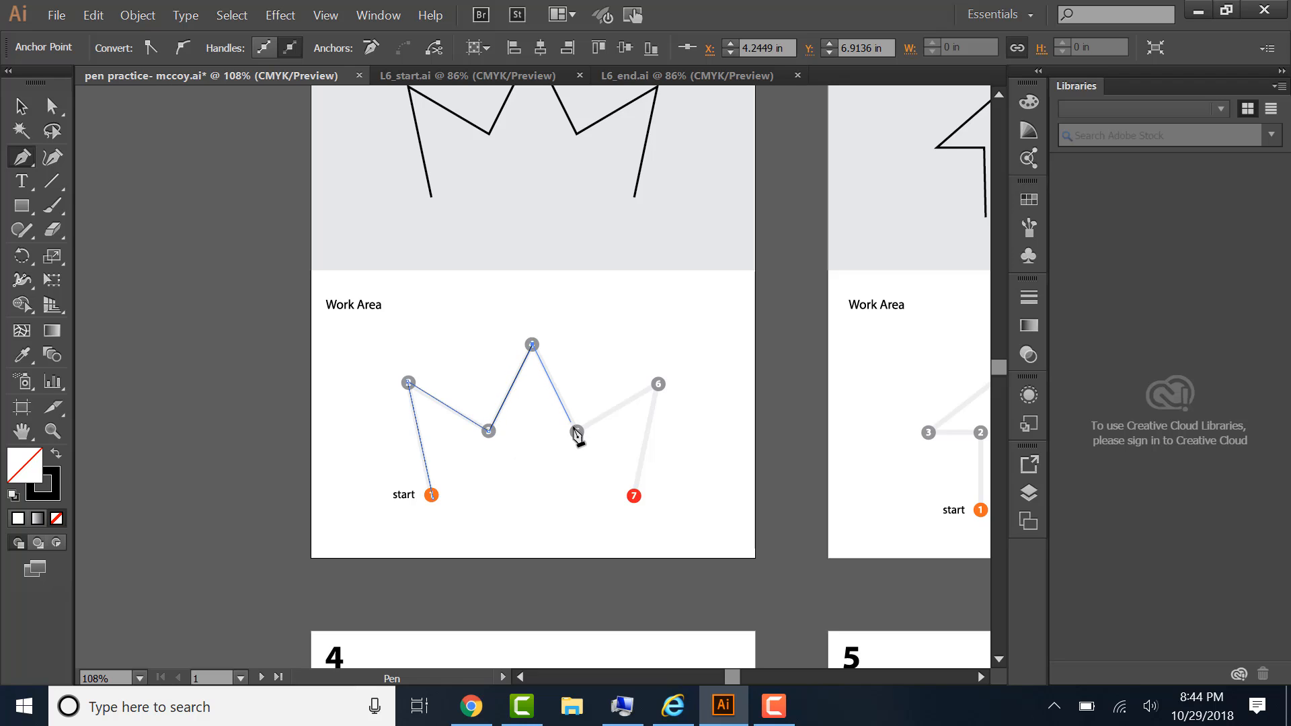
click(576, 431)
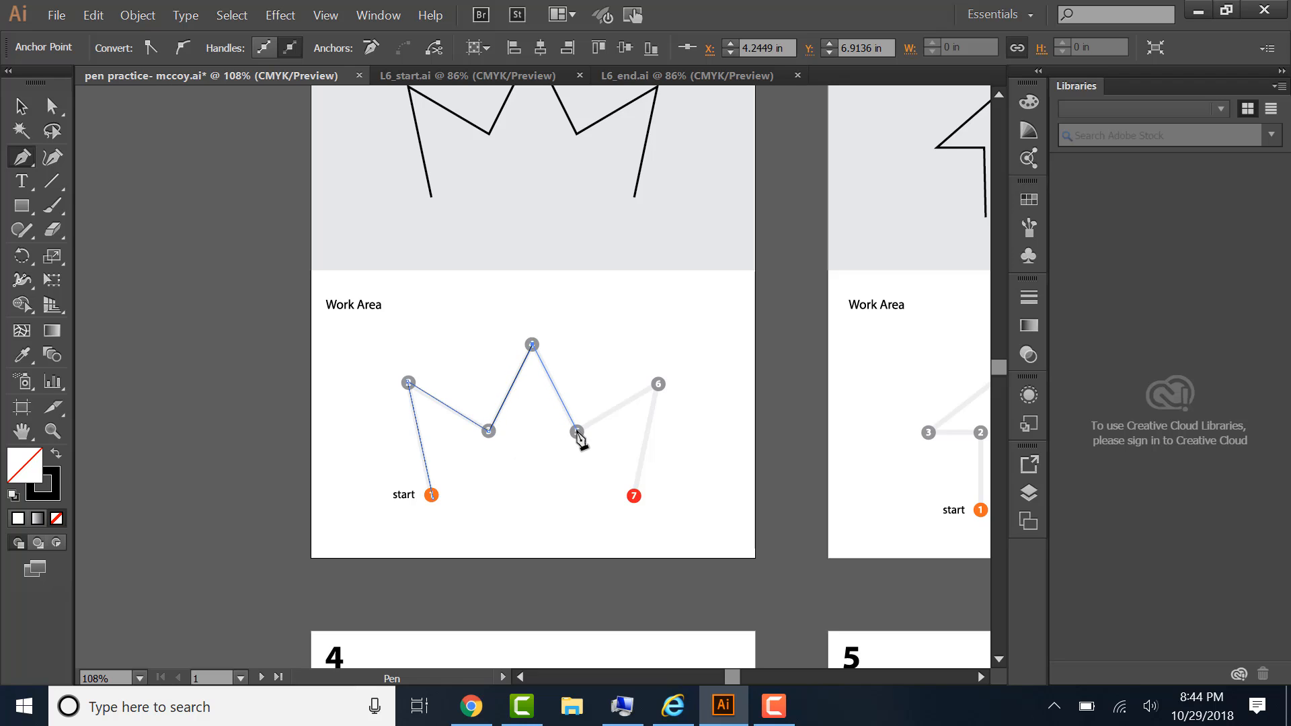
click(658, 384)
click(634, 496)
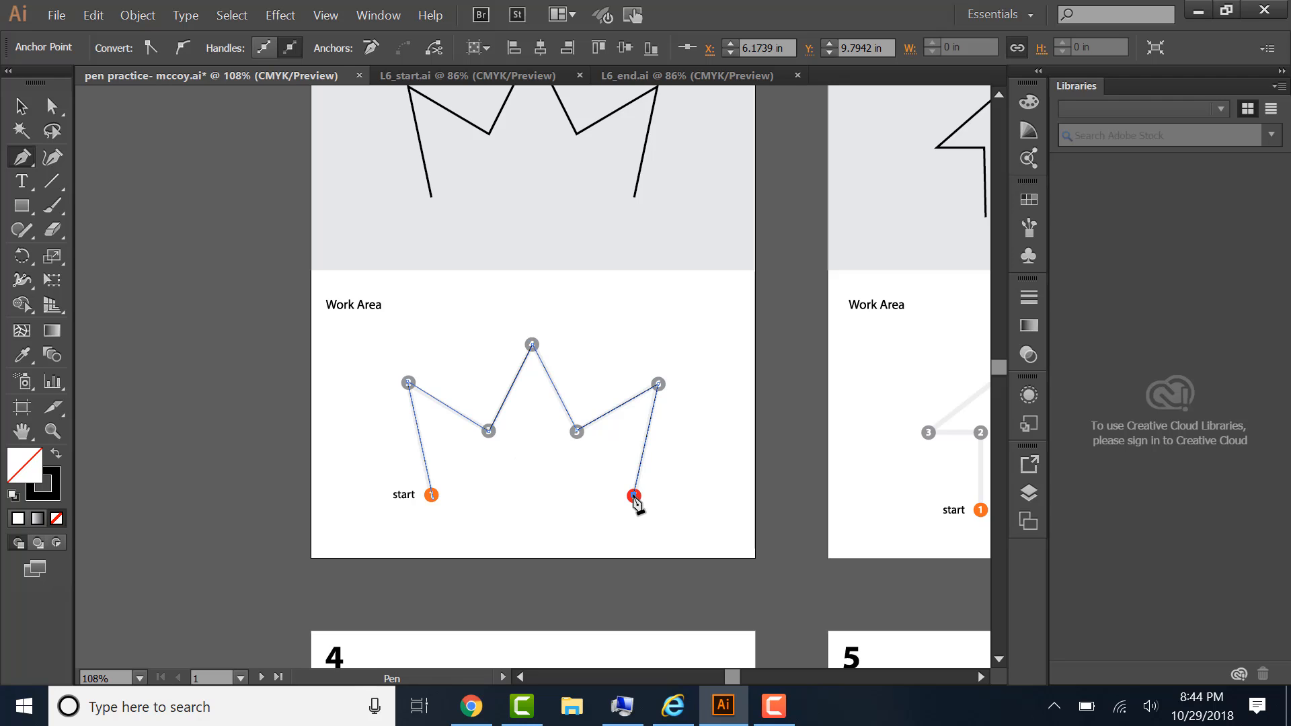
Step: Deselect the finished crown path and go to artboard 2
click(232, 16)
click(245, 80)
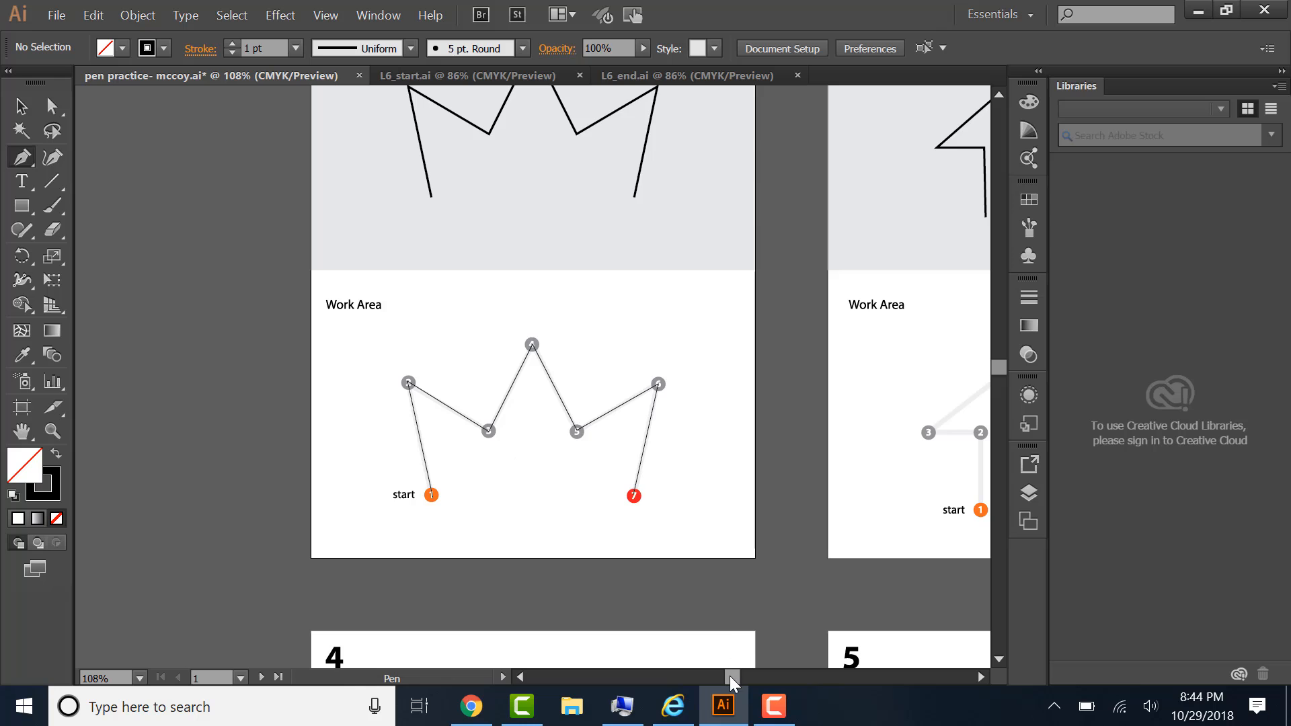
drag(732, 676, 748, 676)
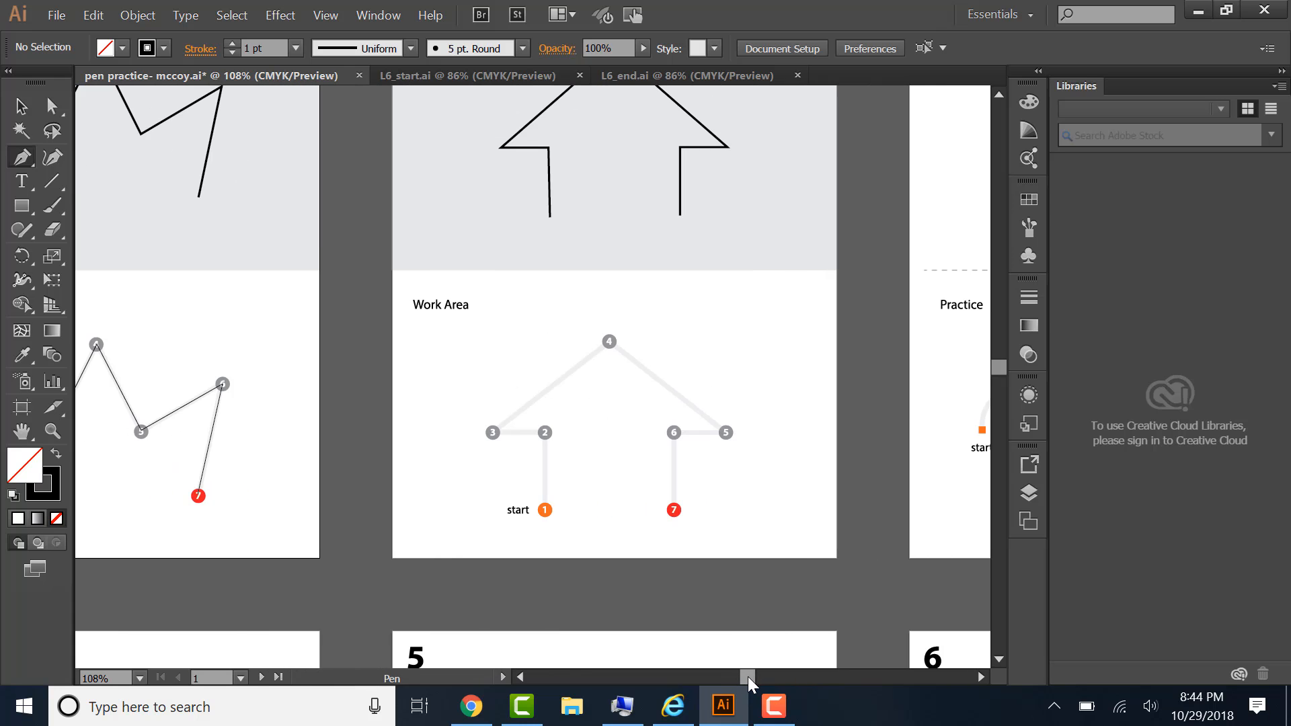
click(242, 675)
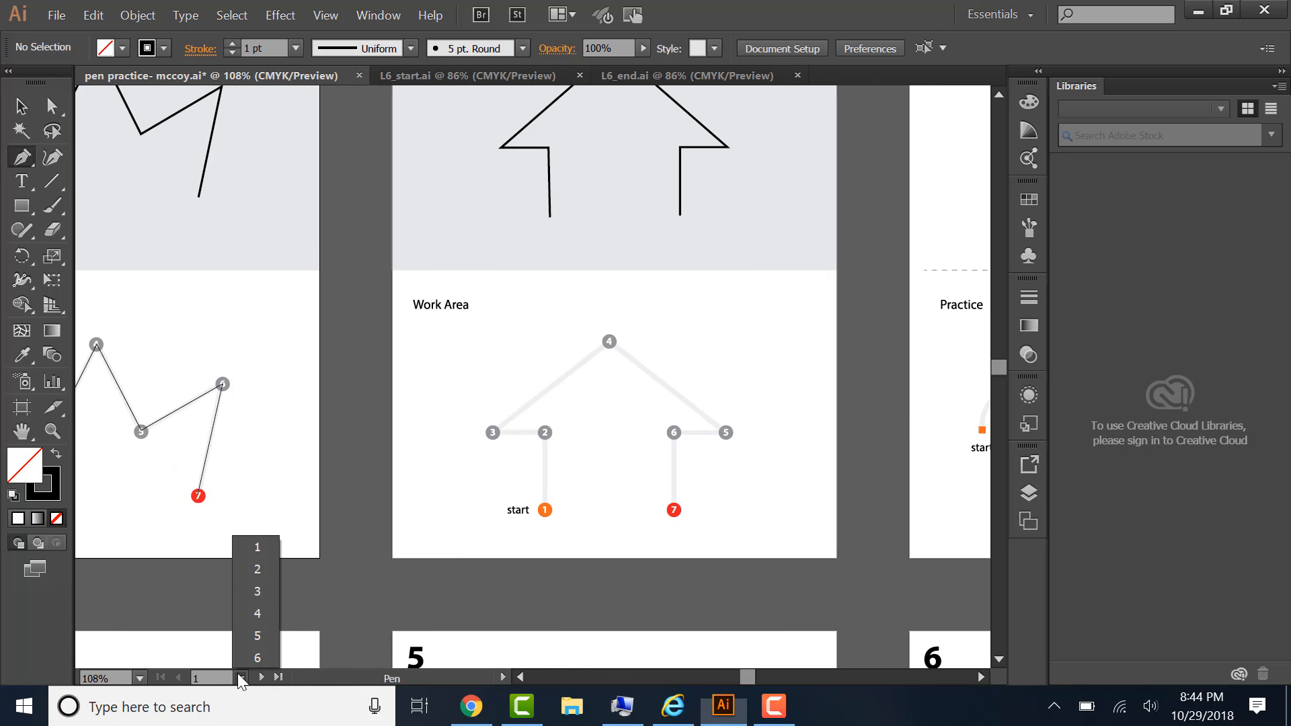
click(261, 569)
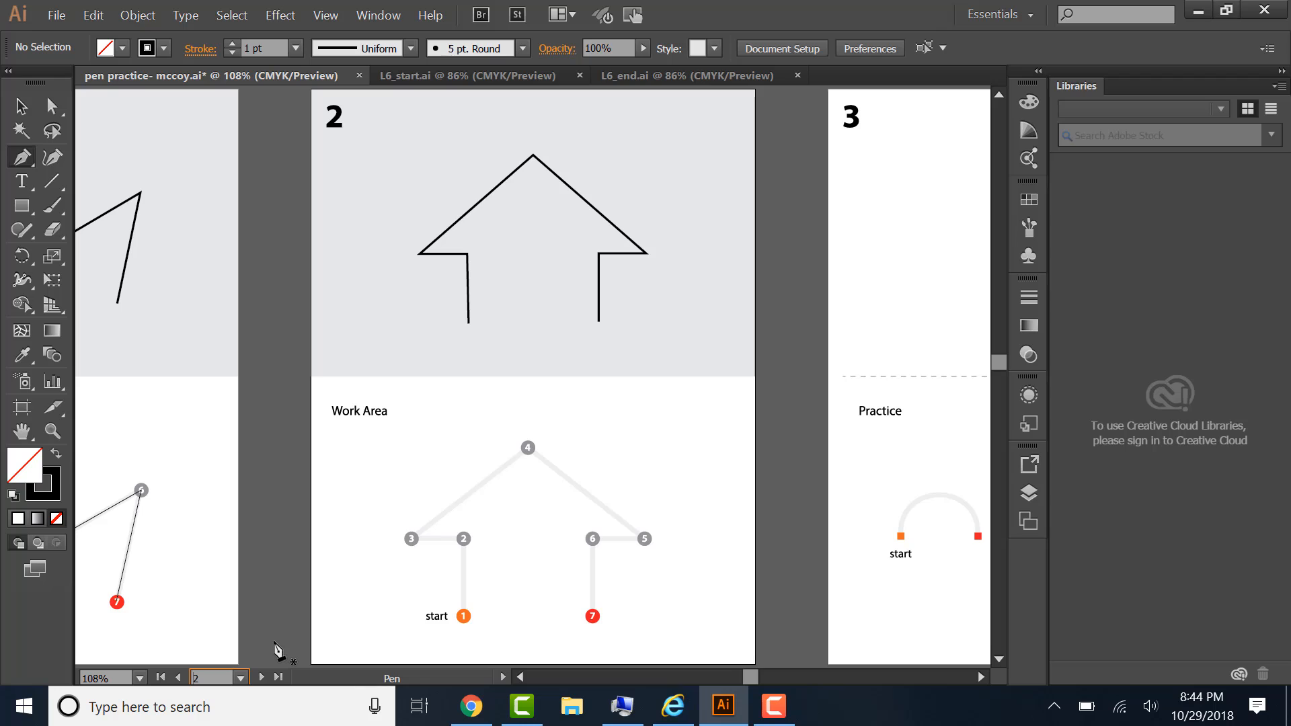
click(274, 642)
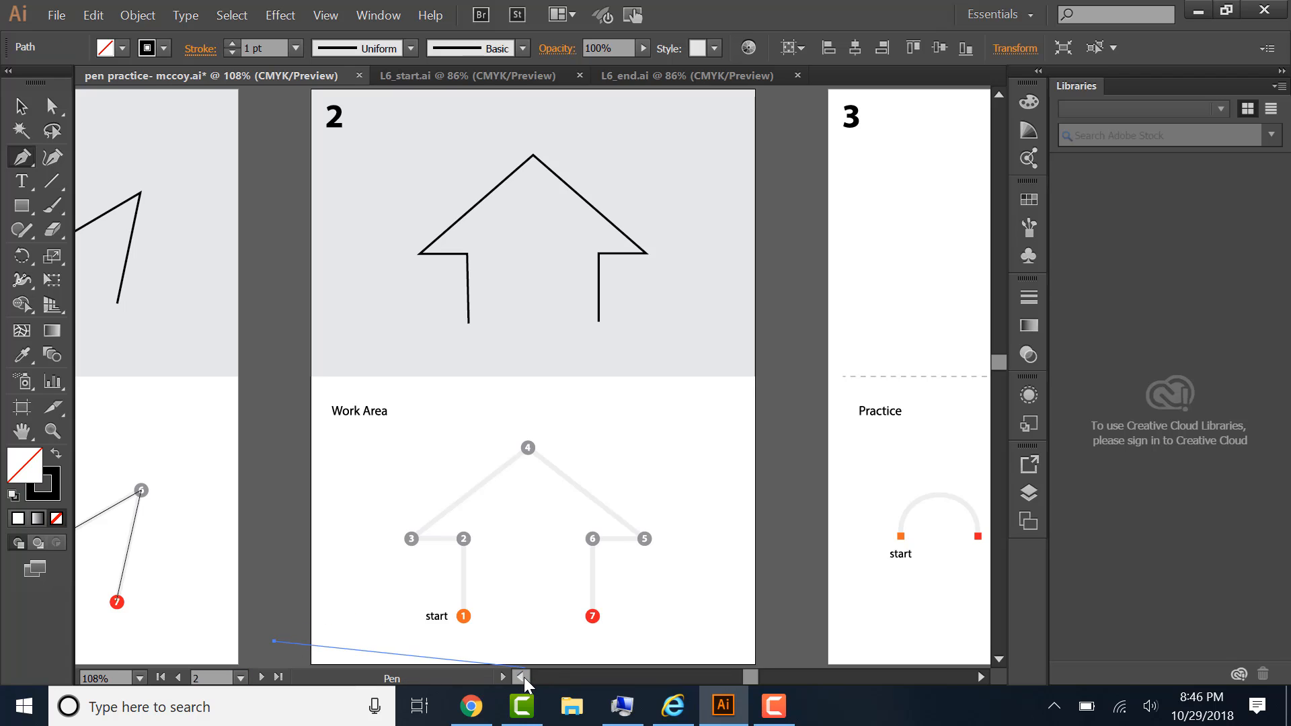
click(523, 676)
click(523, 677)
click(523, 676)
click(522, 677)
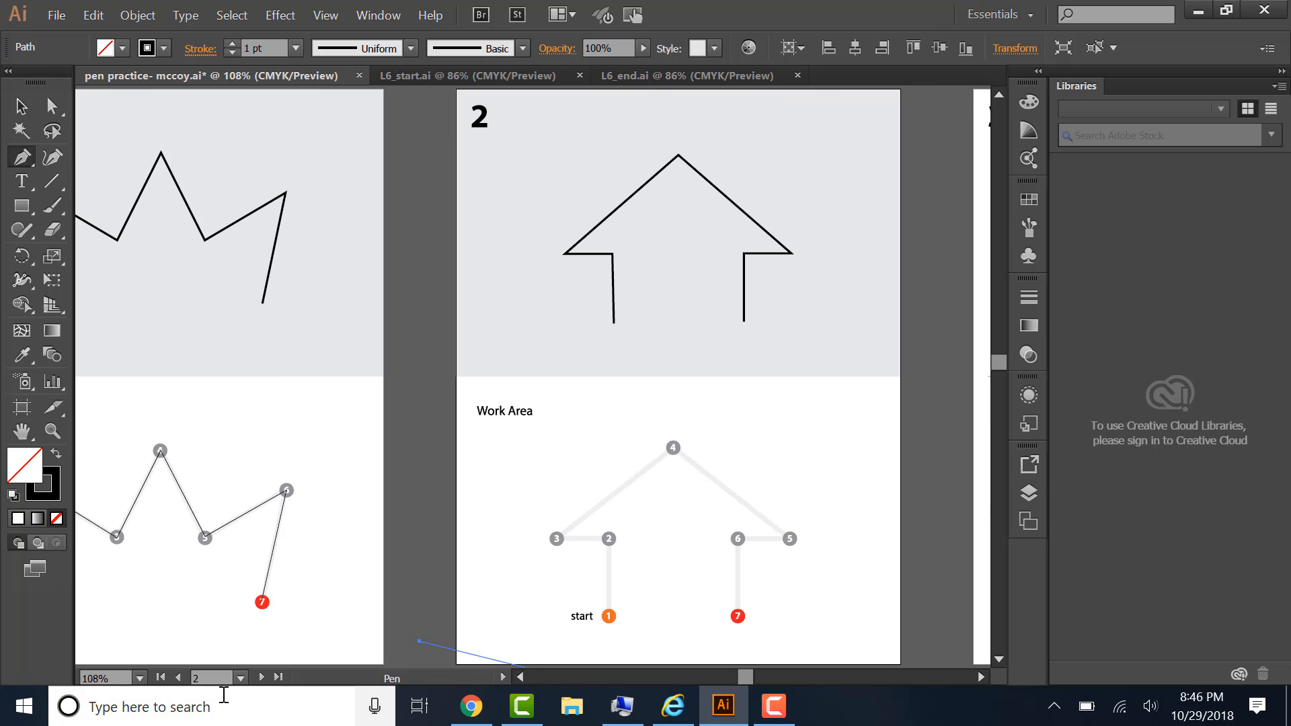
Step: Return to artboard 1 and clear the current selection
click(179, 678)
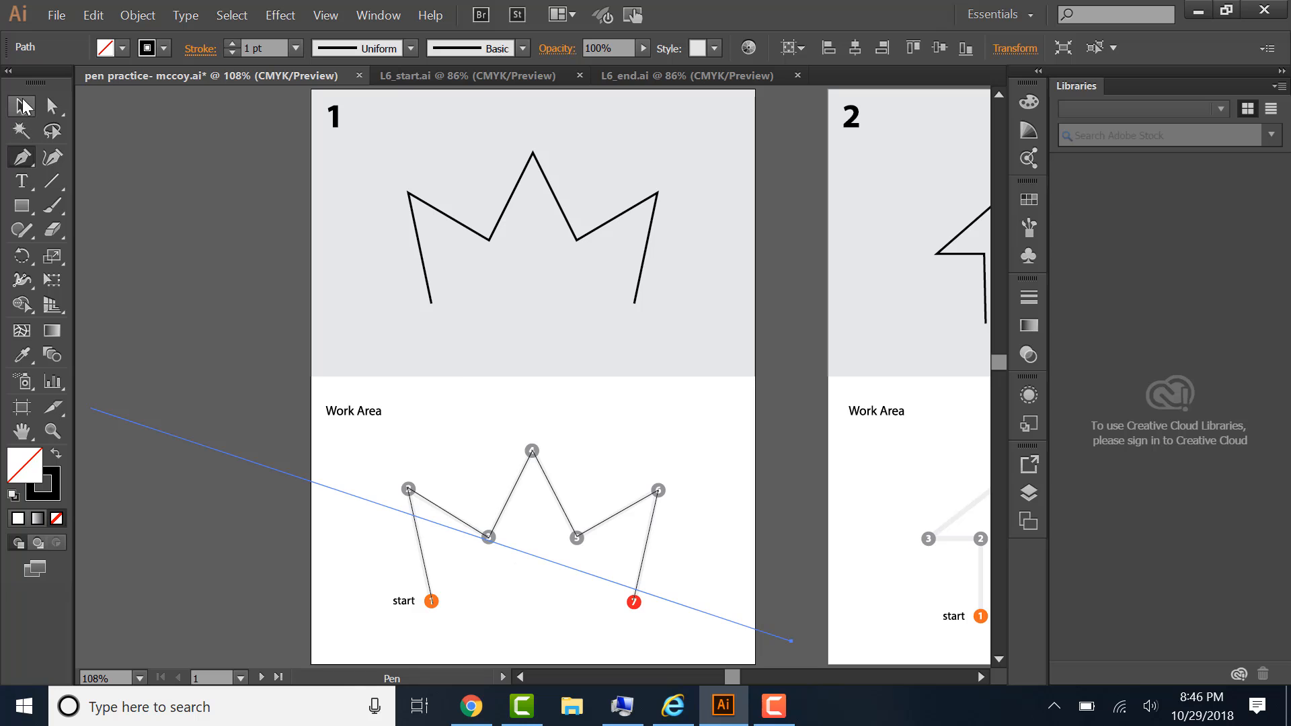
click(244, 15)
click(242, 78)
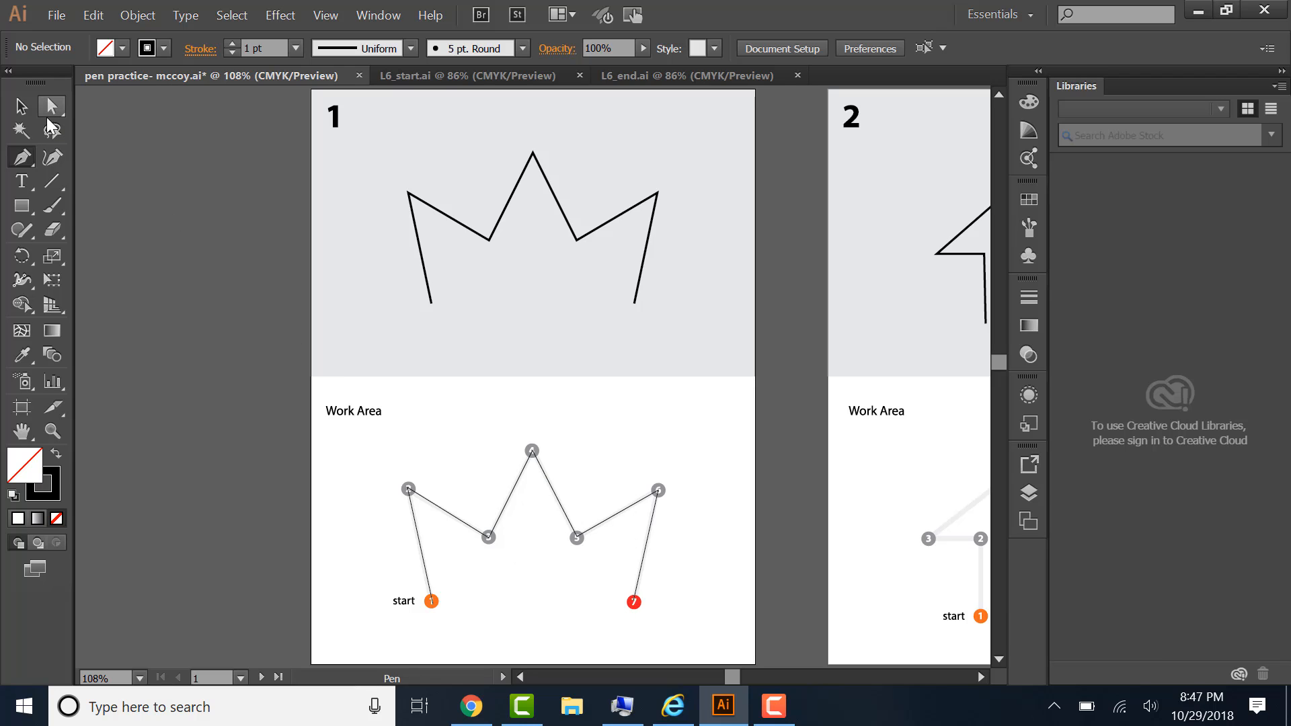
Step: Move the whole crown path up off its template with the Selection tool and place it back over the numbered points
key(v)
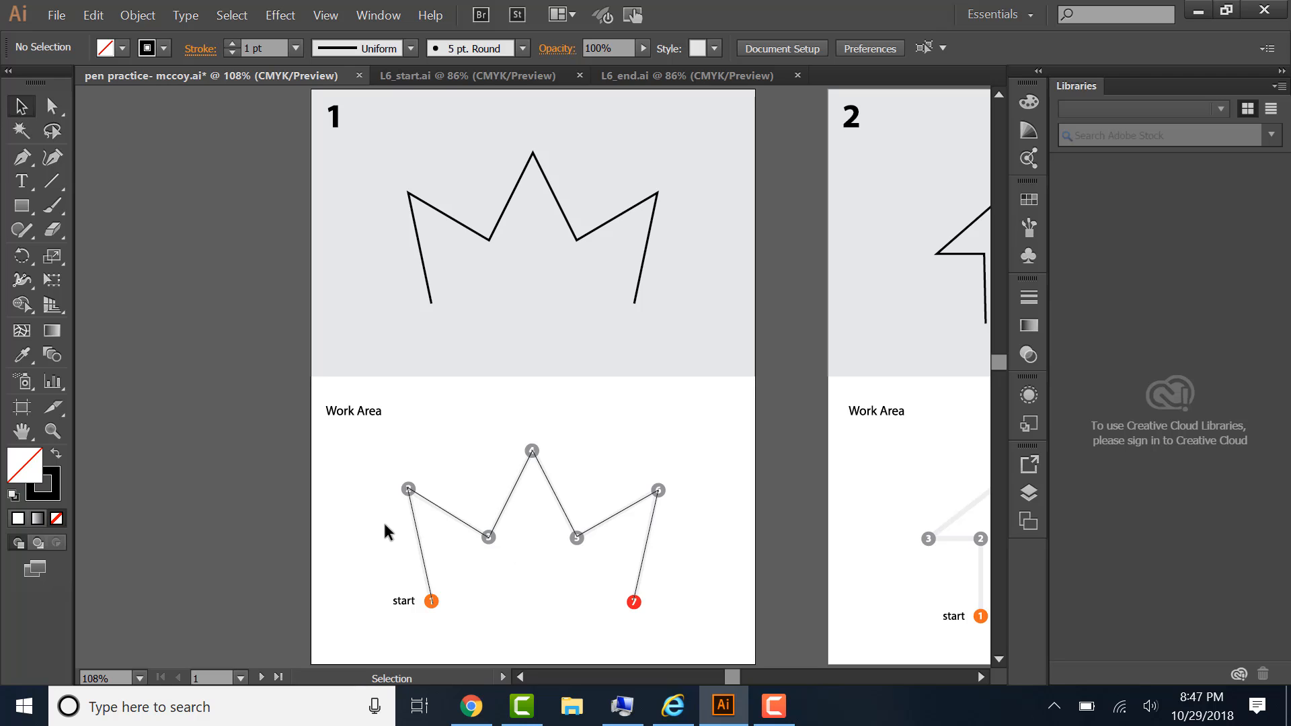
drag(455, 515, 455, 438)
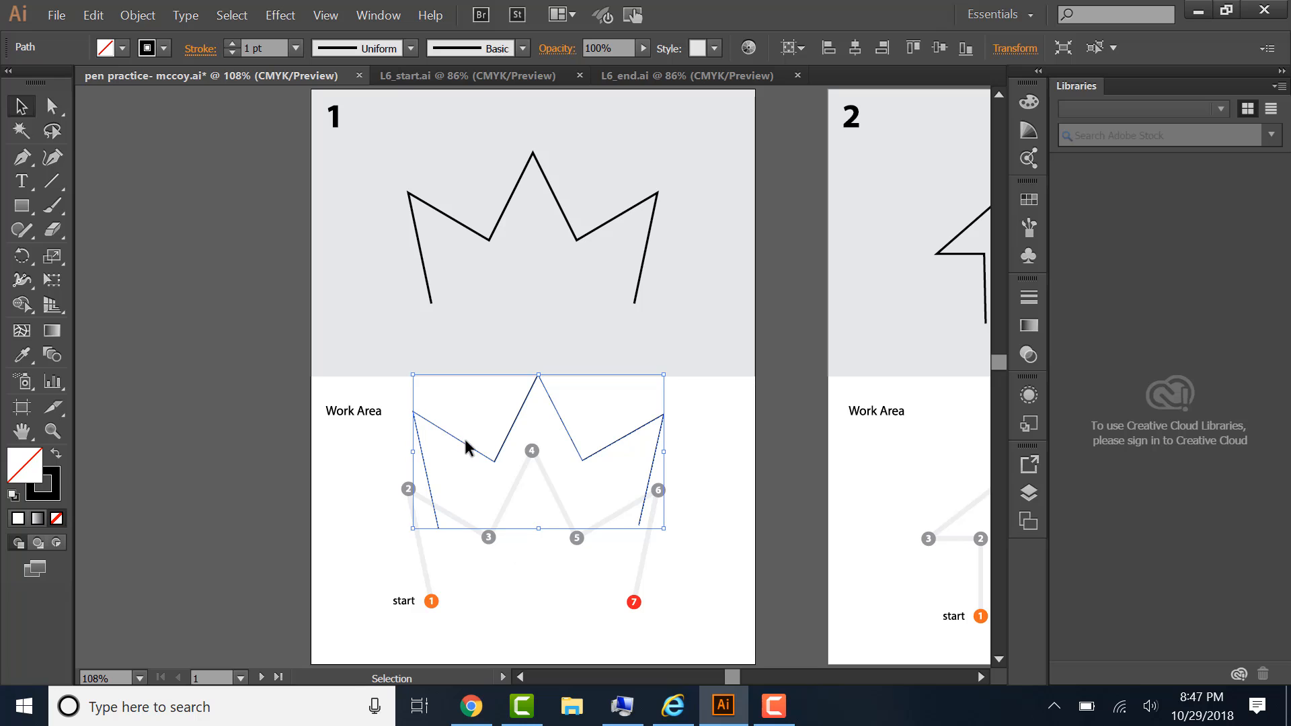
drag(429, 489, 423, 560)
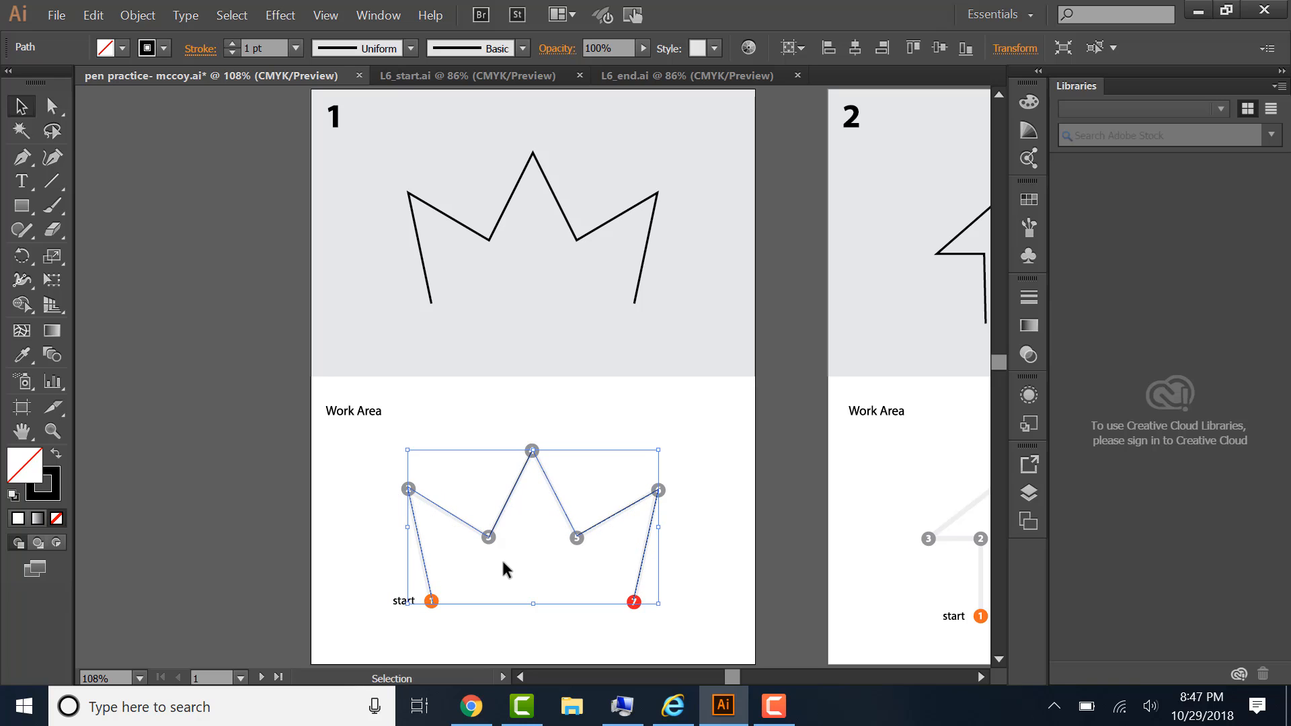
Step: With Direct Selection, move the crown's point 4 anchor straight up and try rounding the corner at point 5, reducing it to about 0.03 in
click(52, 106)
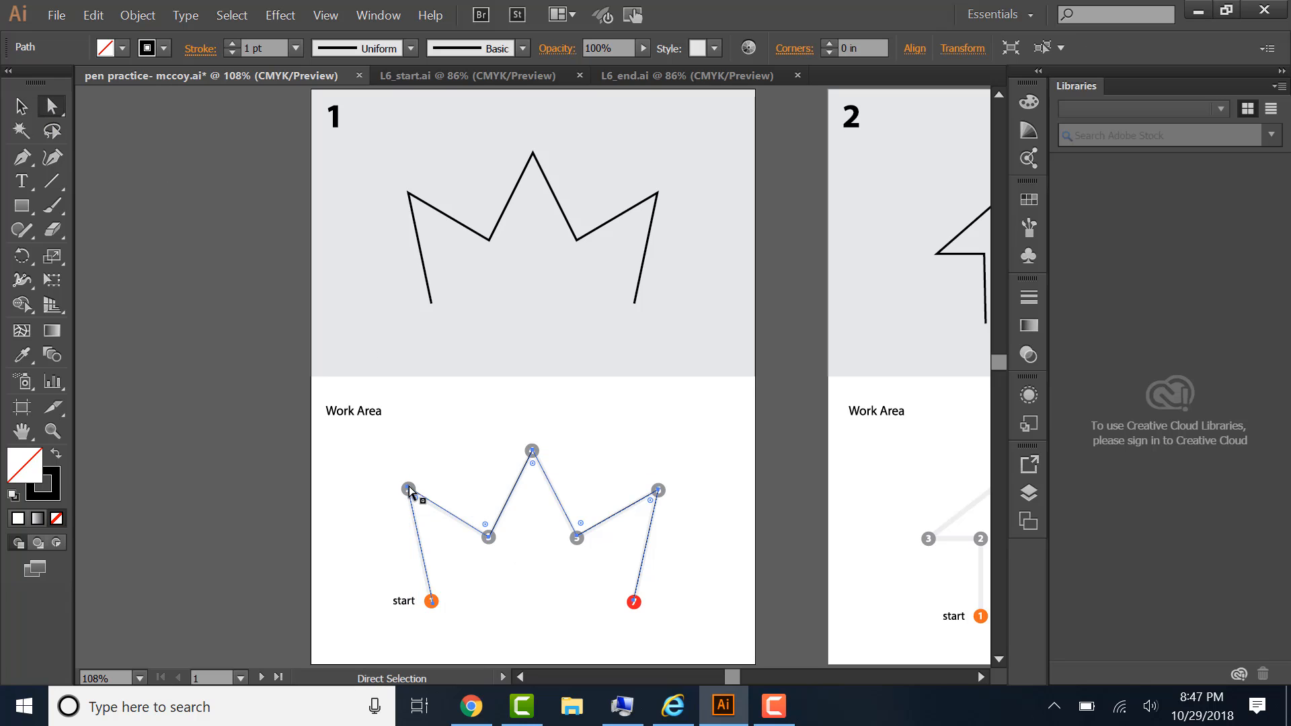
click(489, 537)
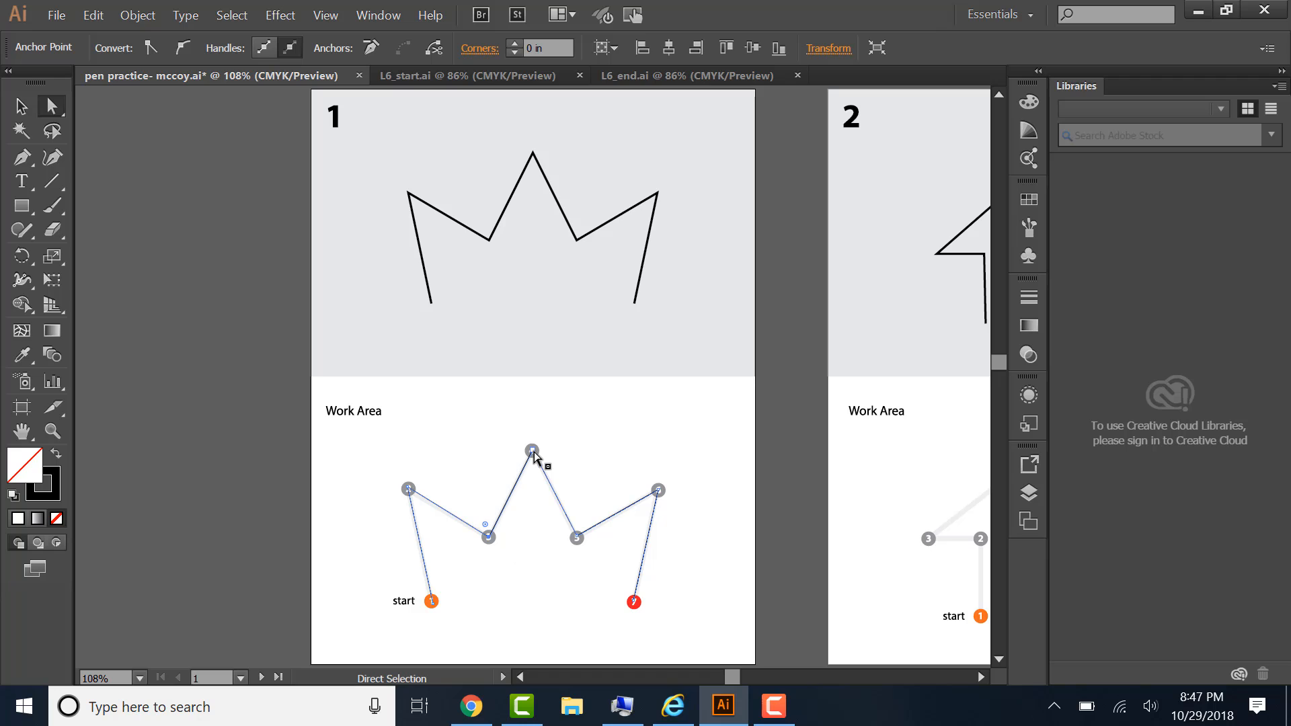
drag(533, 453, 532, 388)
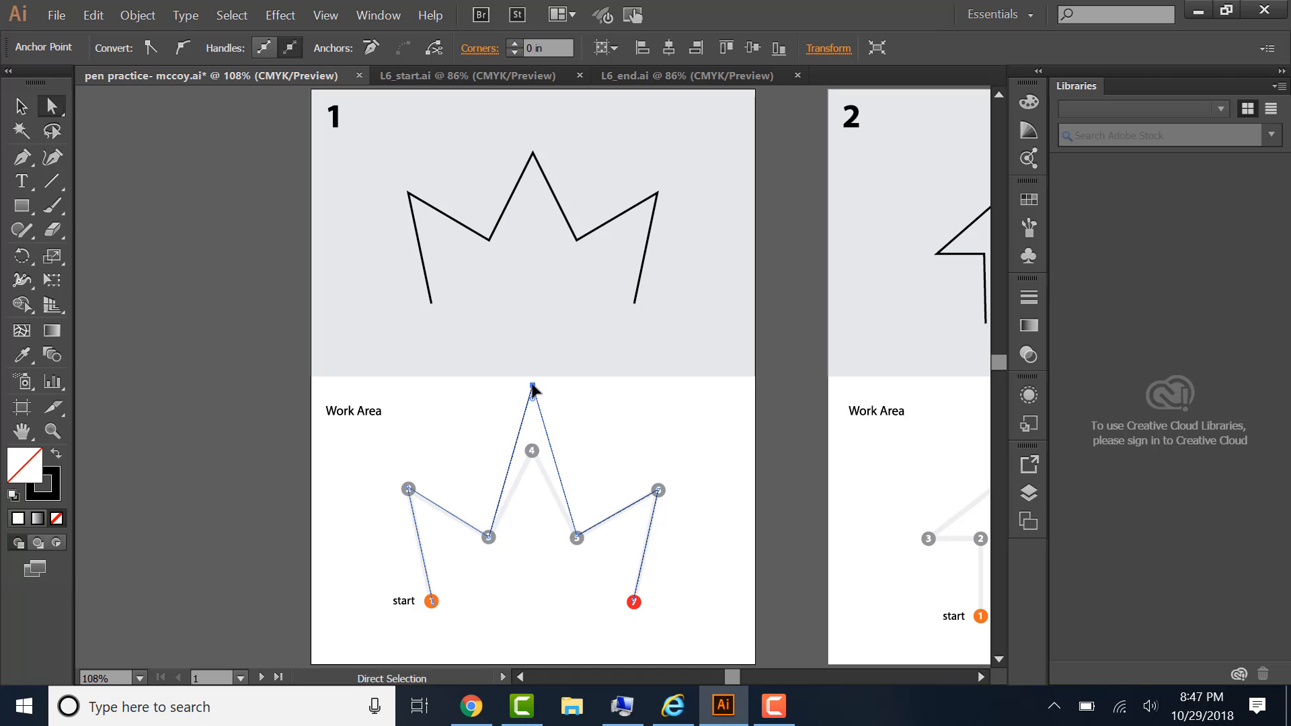
click(576, 538)
mouse_move(582, 526)
mouse_down()
mouse_move(600, 506)
mouse_move(577, 536)
mouse_up()
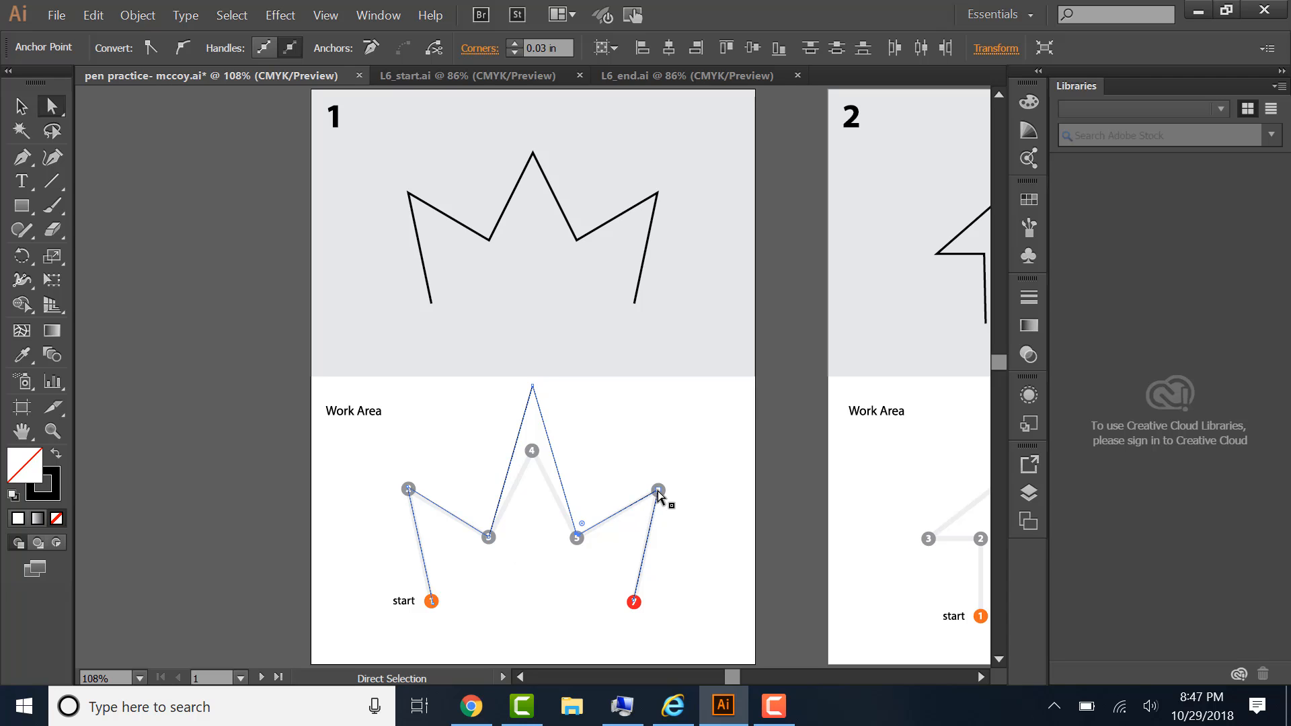
Step: Move the crown's anchors at points 6, 7 and 1 outward, and shift the whole path to the left
drag(658, 490, 682, 478)
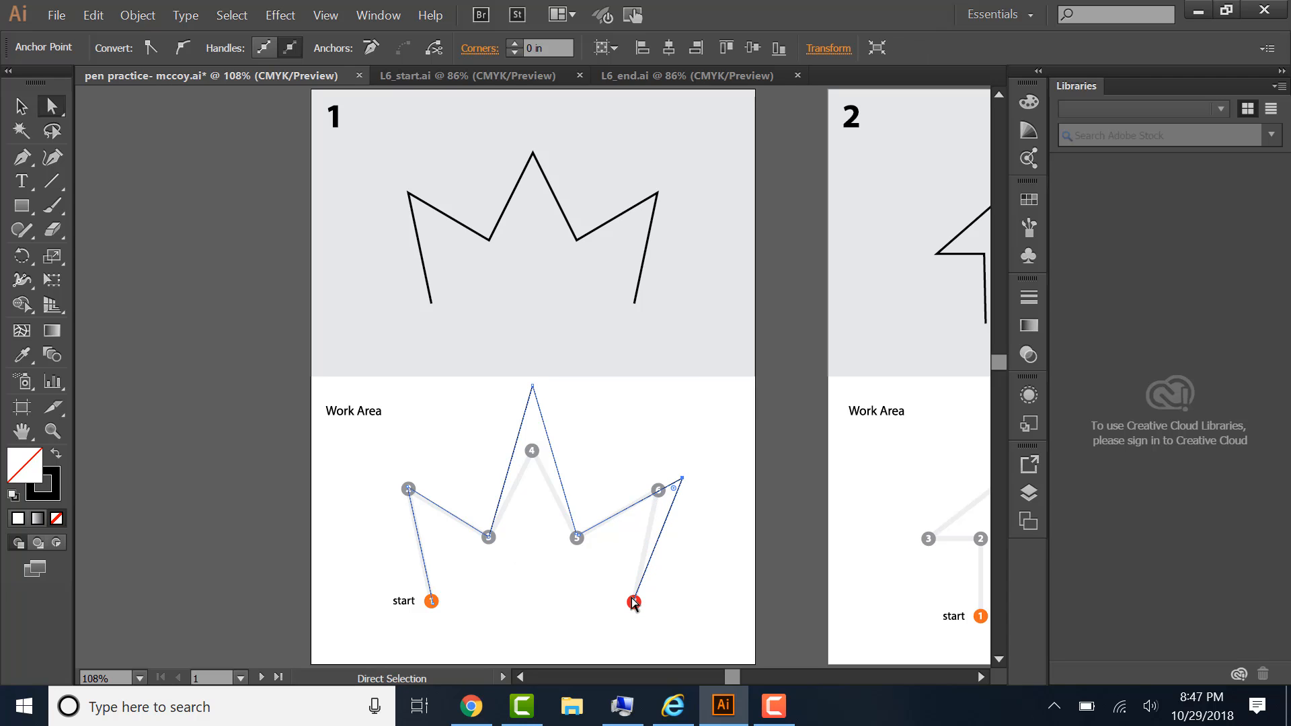
drag(635, 600, 647, 624)
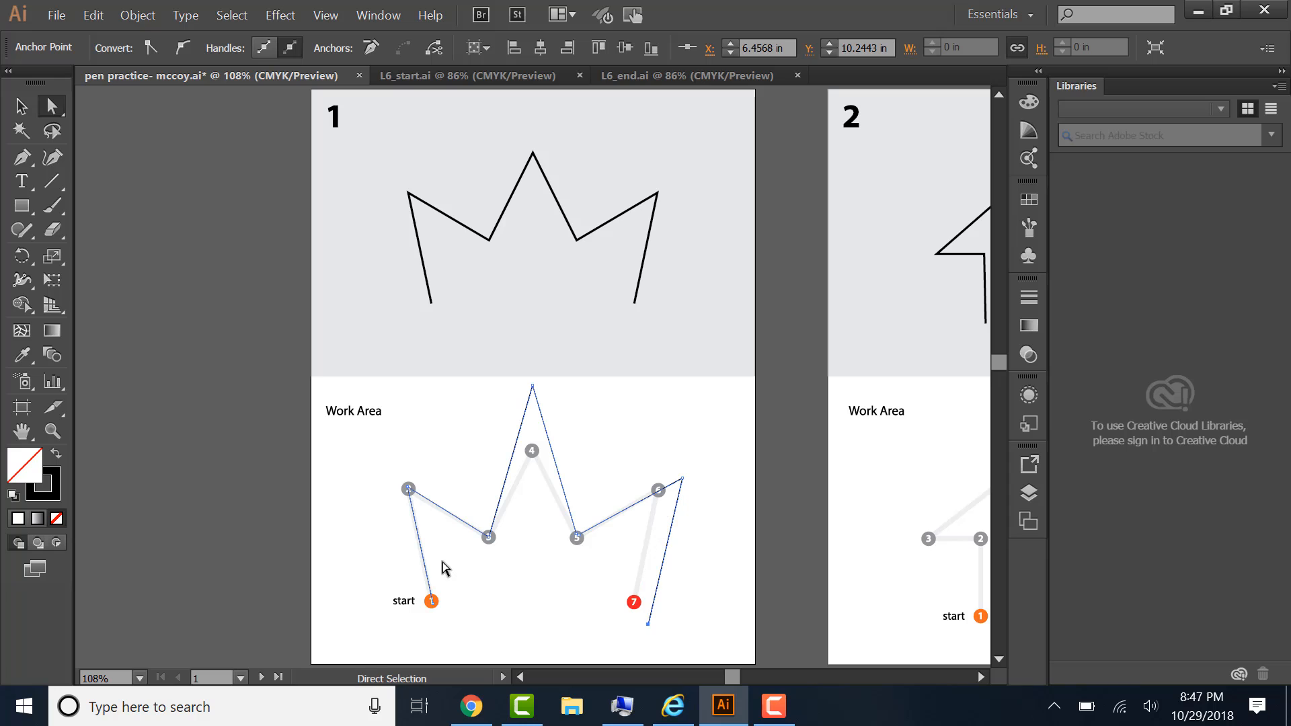
drag(431, 601, 406, 611)
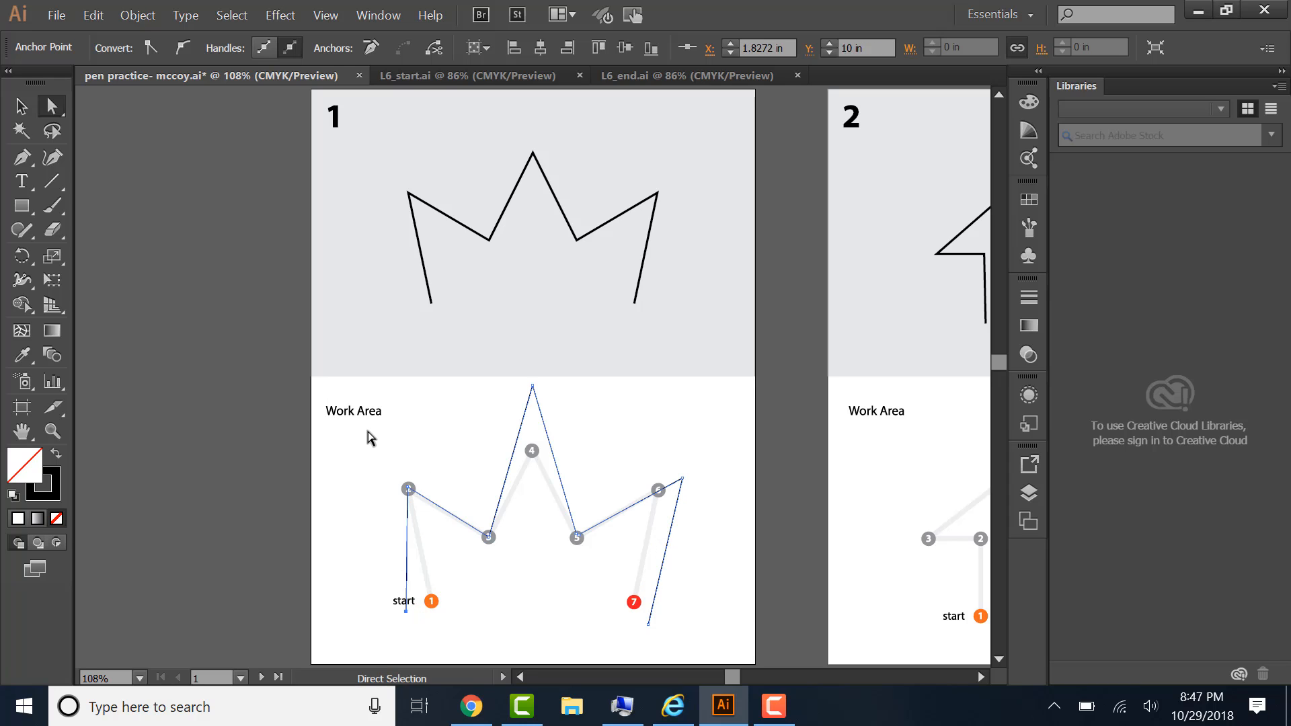
click(25, 107)
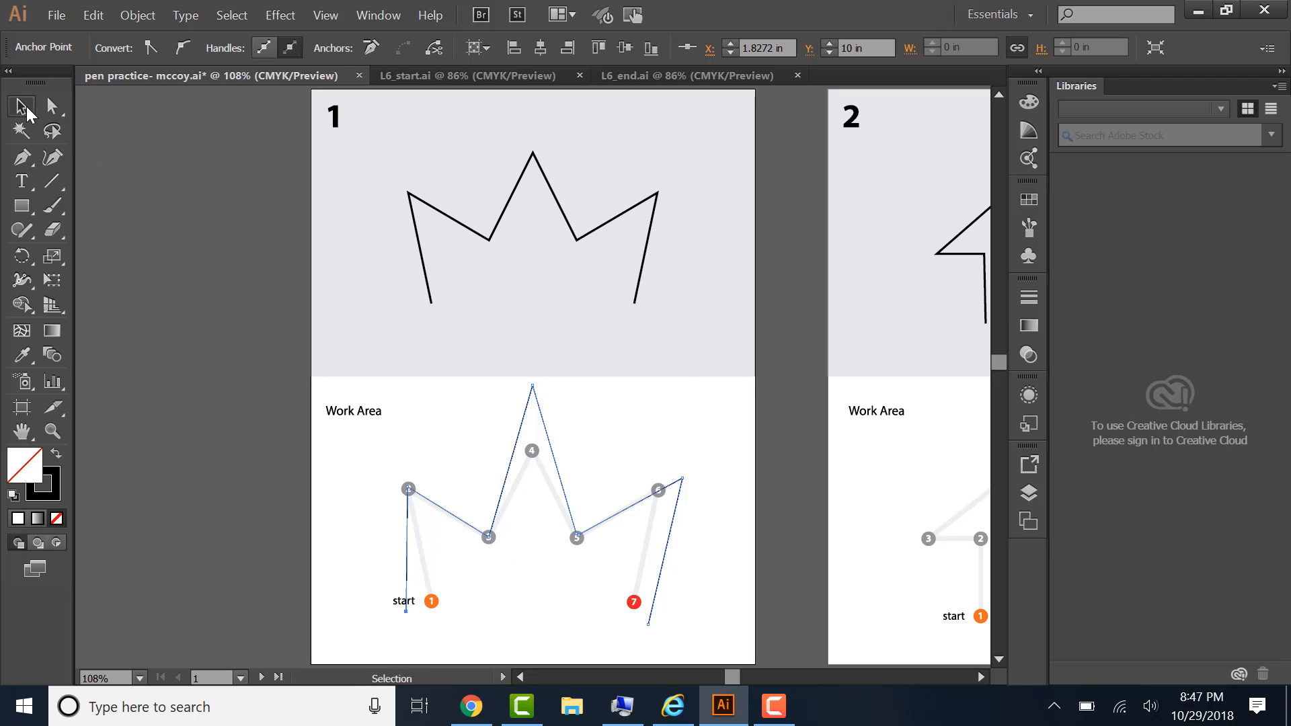
drag(406, 539, 325, 541)
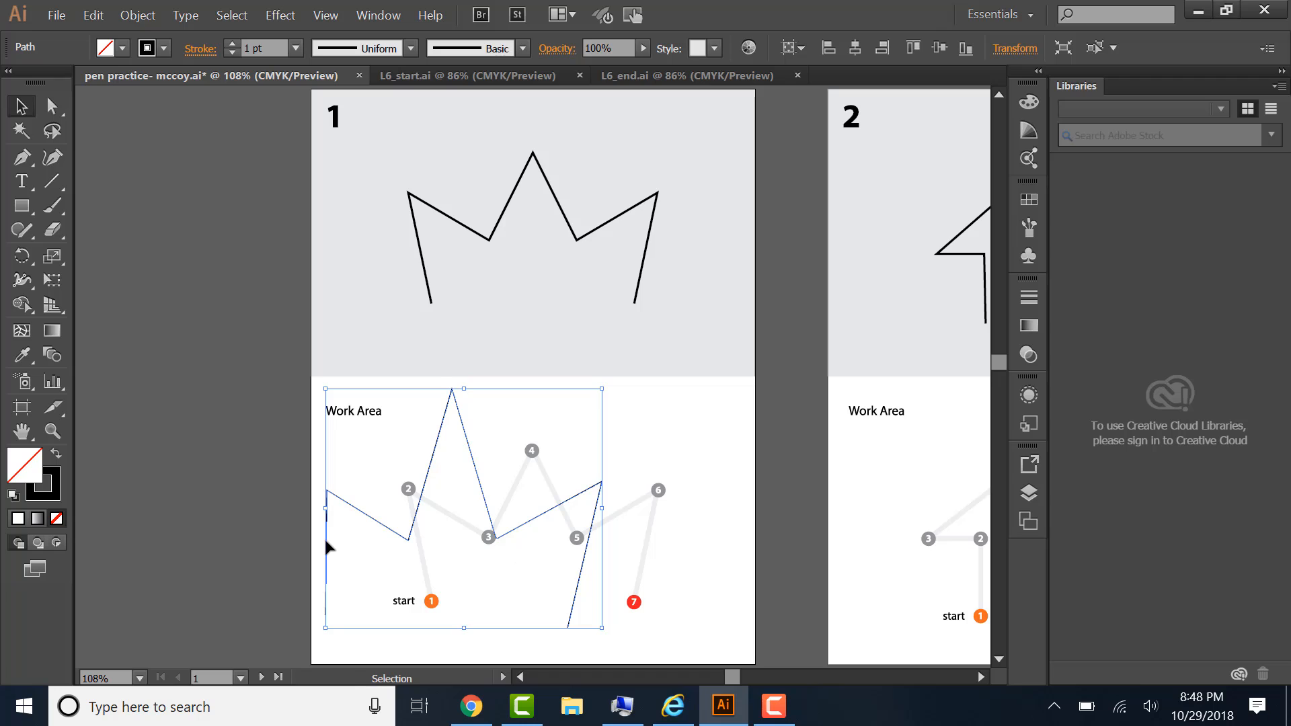
Step: Undo all of the crown's moves and anchor edits back to its original shape over the template, and deselect the path
key(a)
key(ctrl+z)
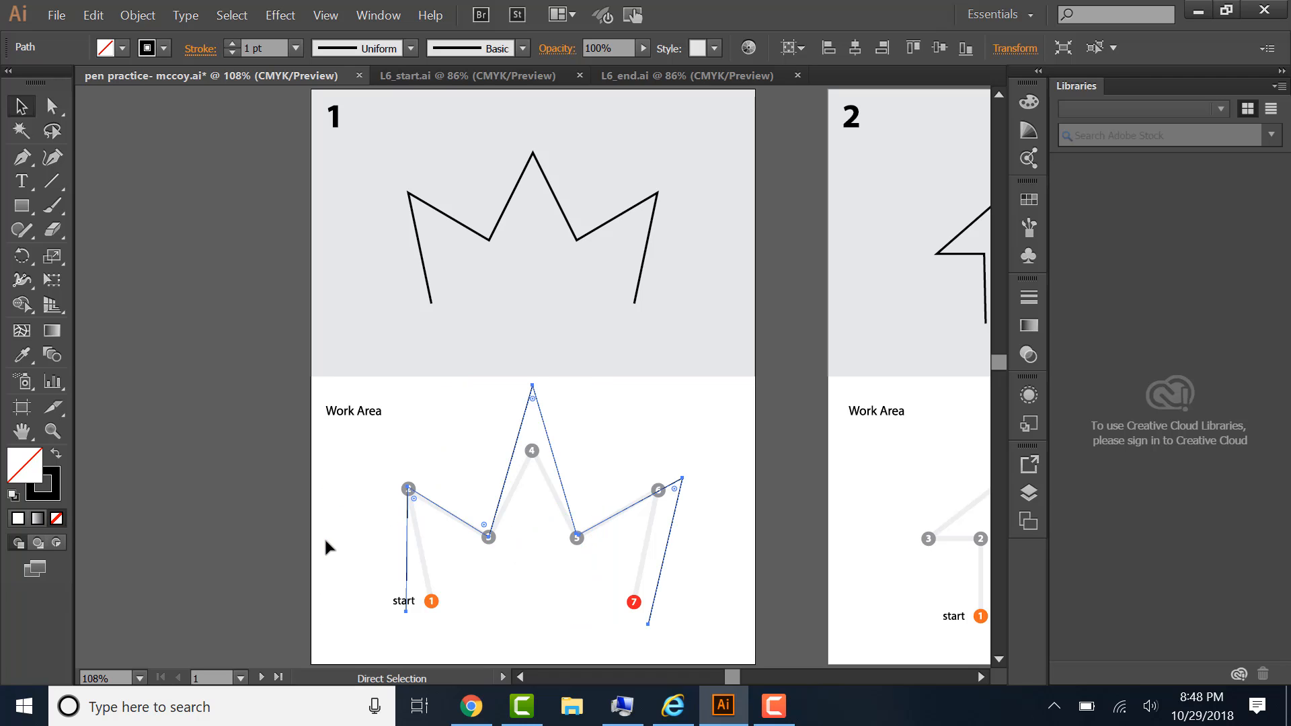
key(ctrl+z)
key(ctrl+z)
key(ctrl+z)
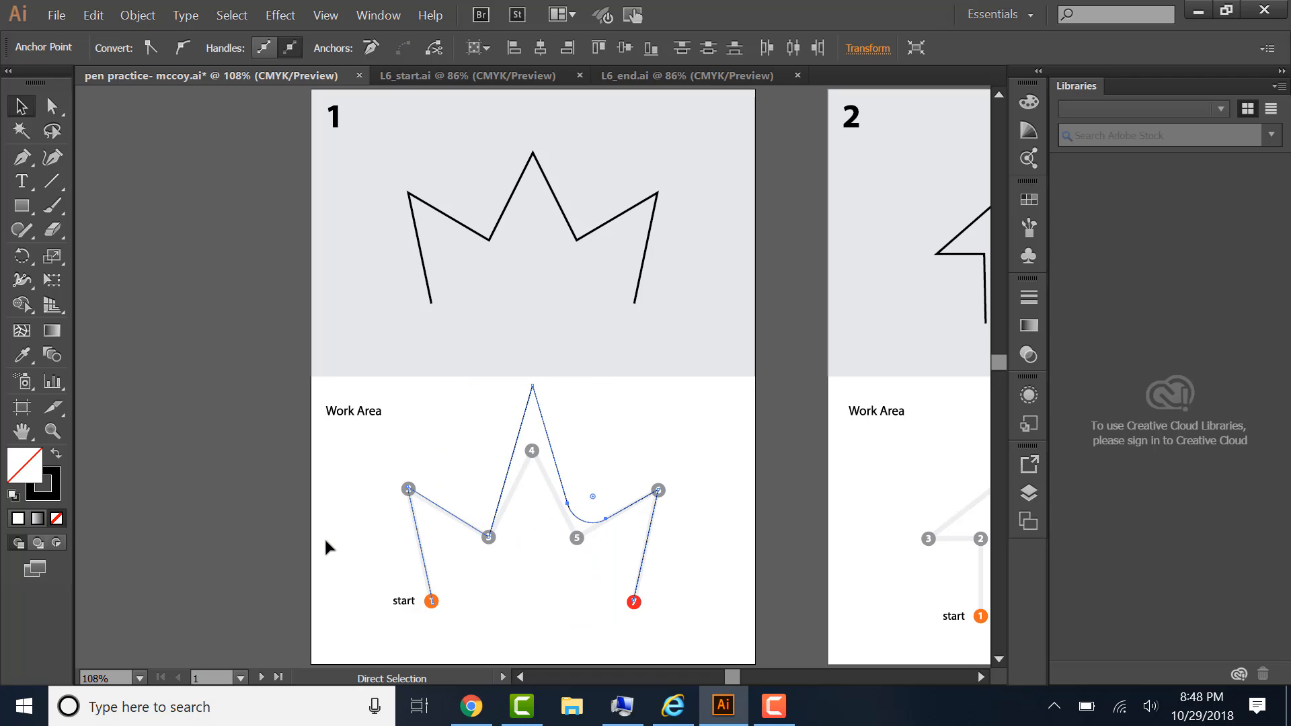
key(ctrl+z)
key(v)
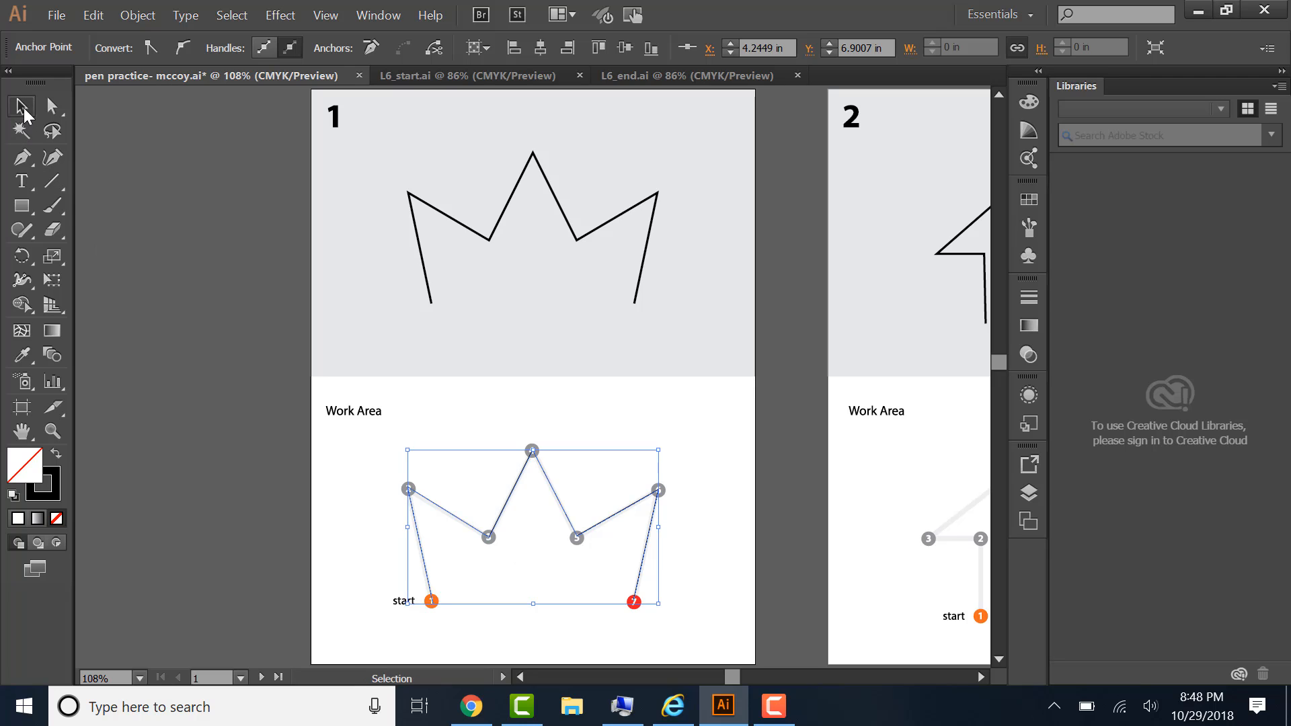
click(480, 412)
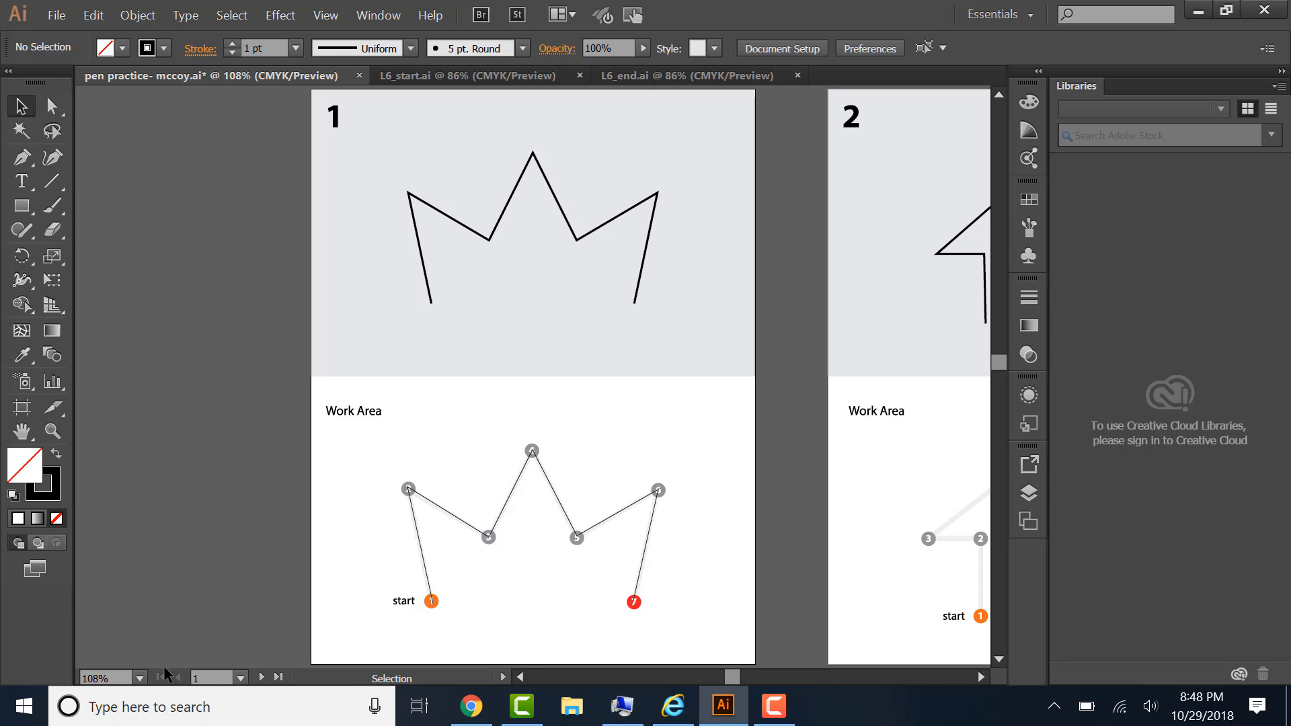
Step: Go to artboard 2 and turn on Smart Guides
click(262, 677)
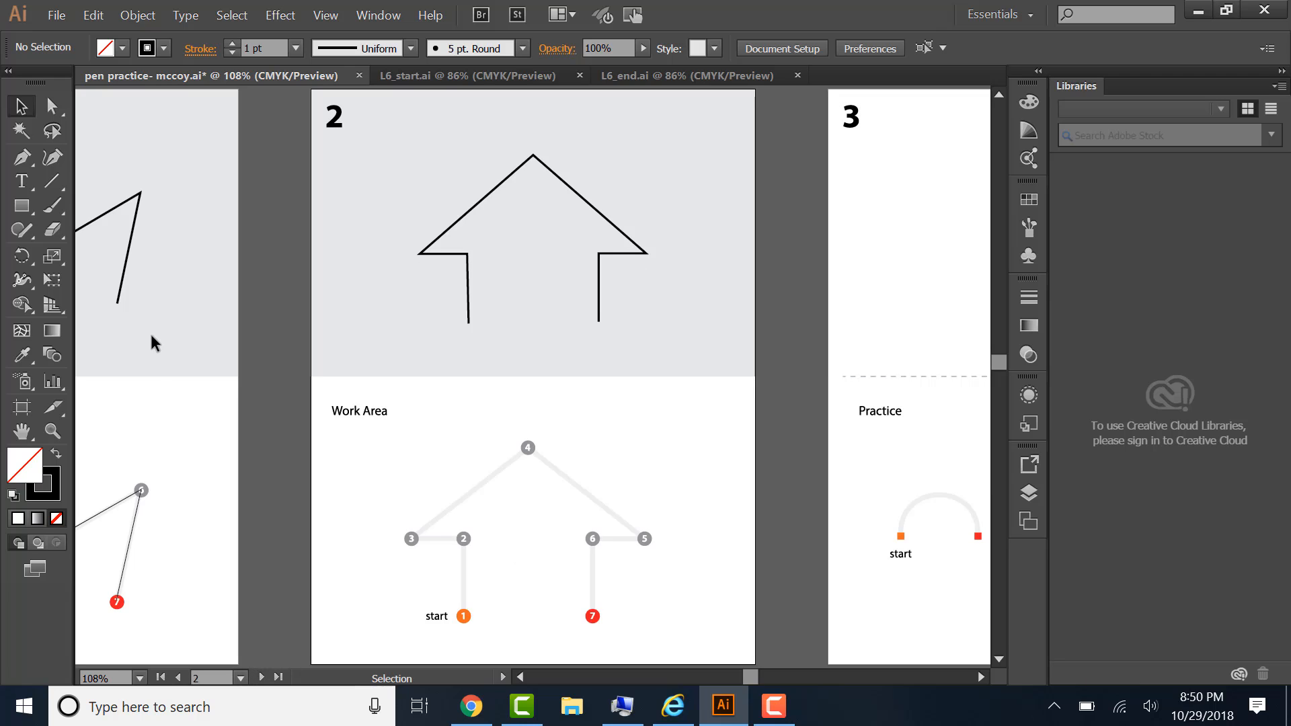
click(326, 20)
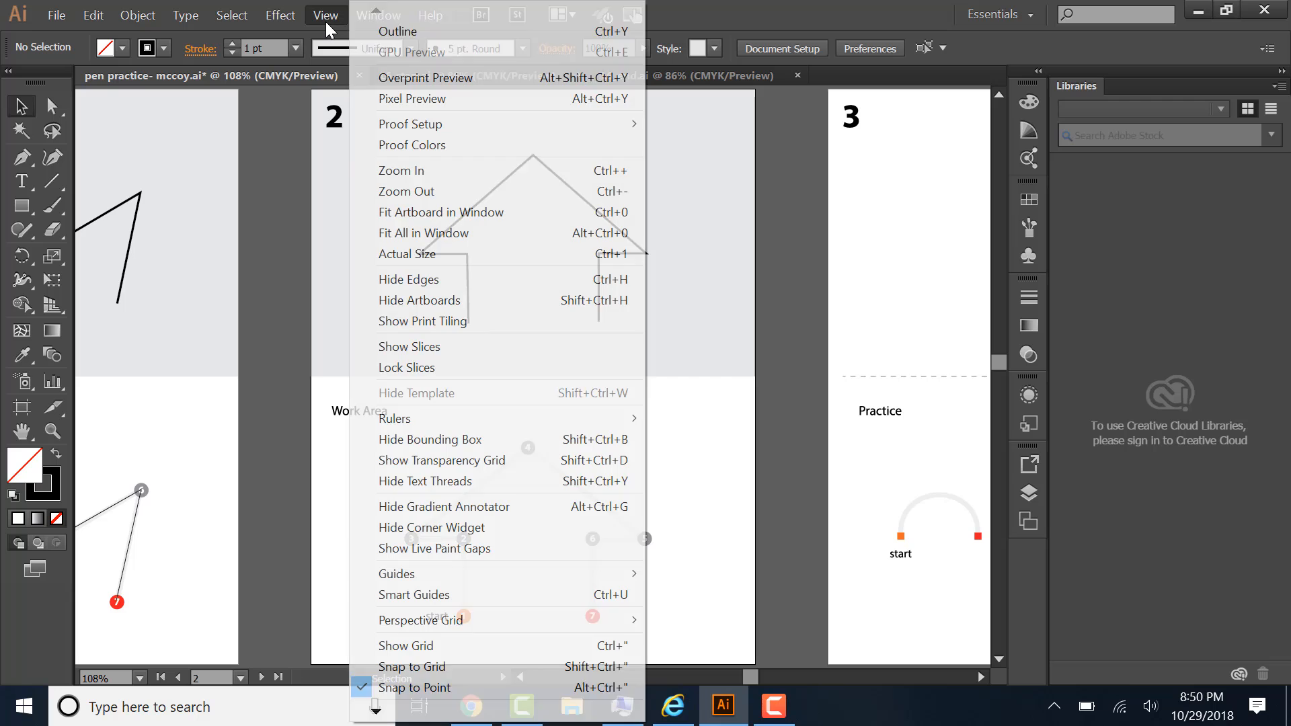
click(407, 594)
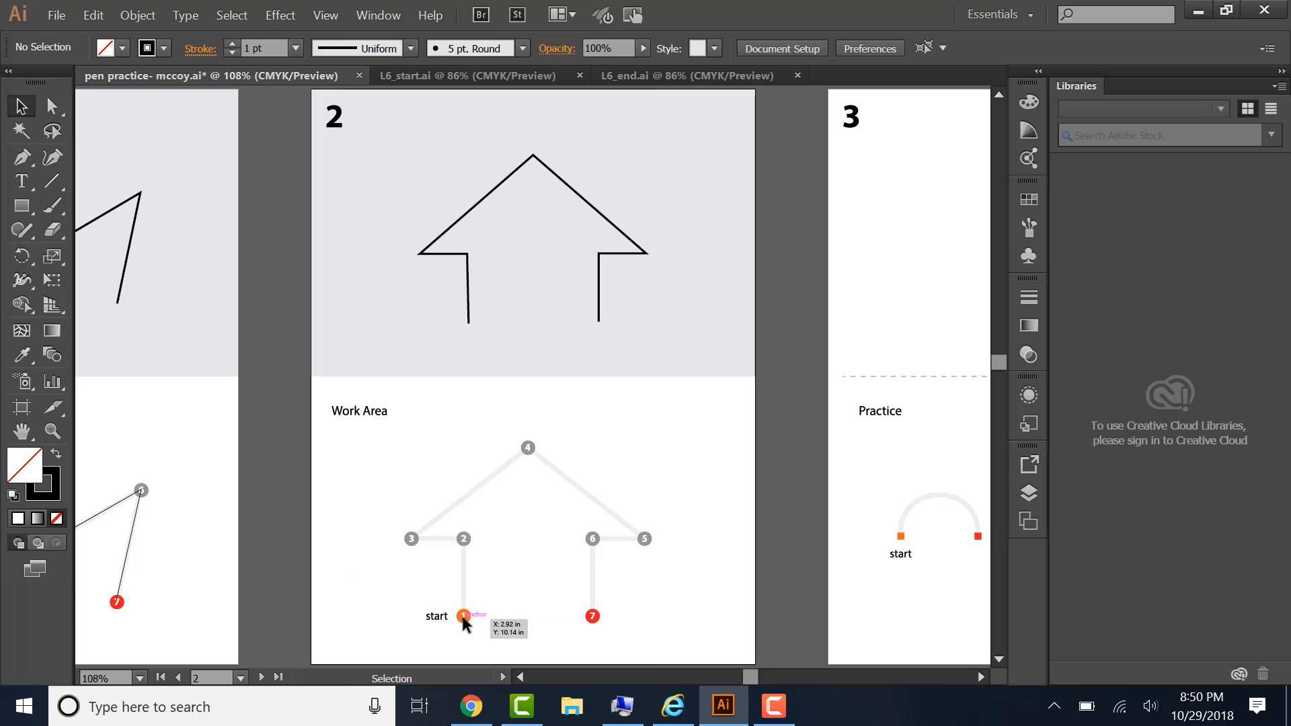
Step: Draw the first part of the arrow path with the Pen tool through points 1 to 4 in artboard 2's Work Area
click(25, 160)
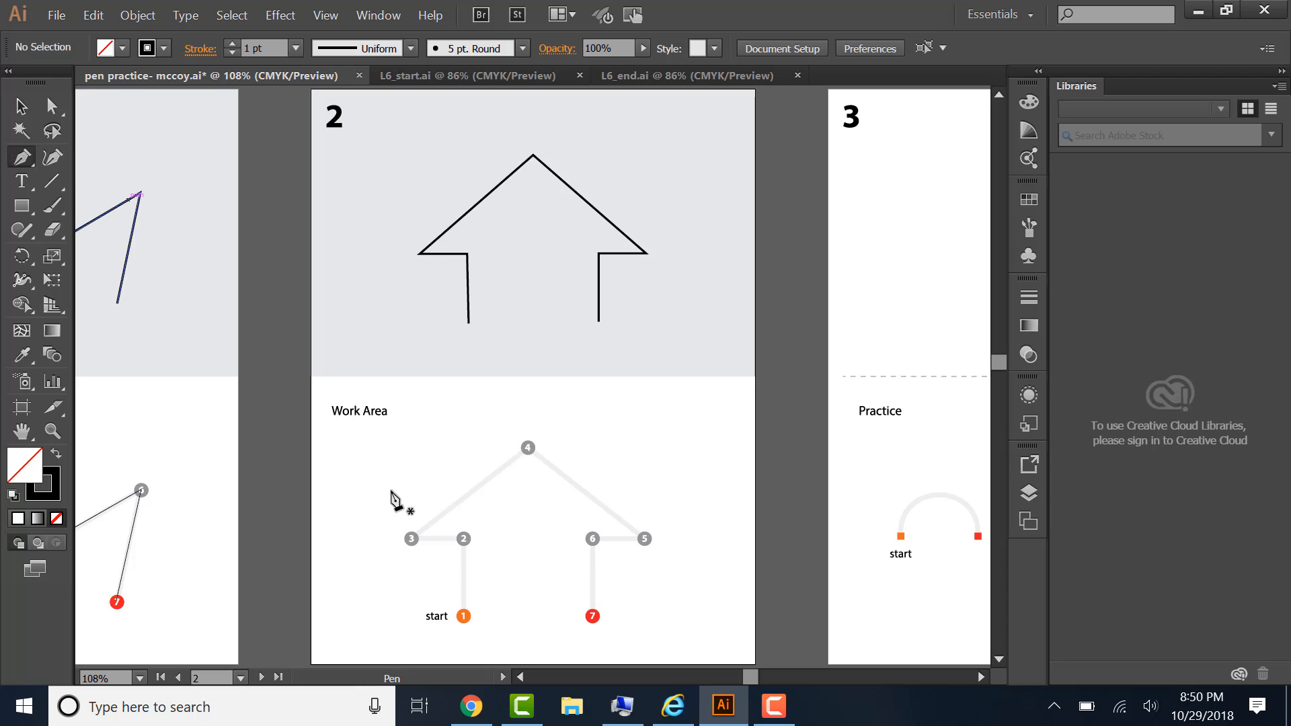
click(464, 615)
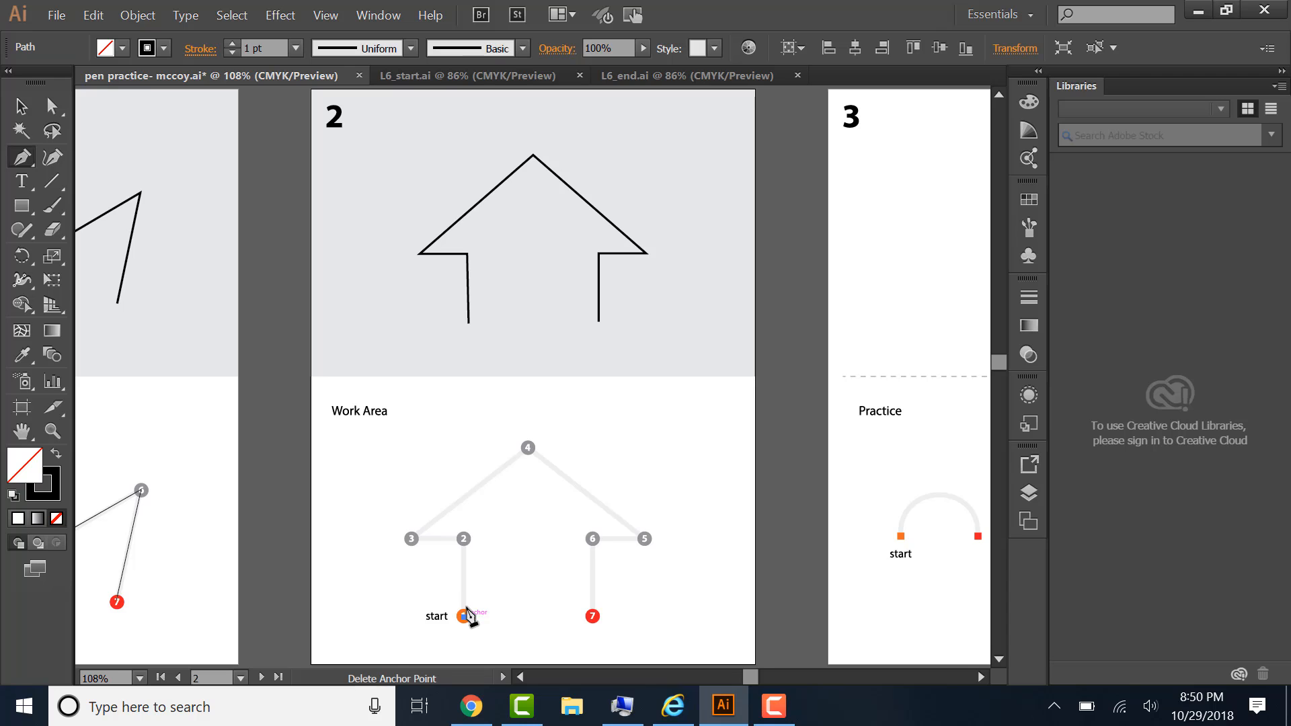
click(464, 539)
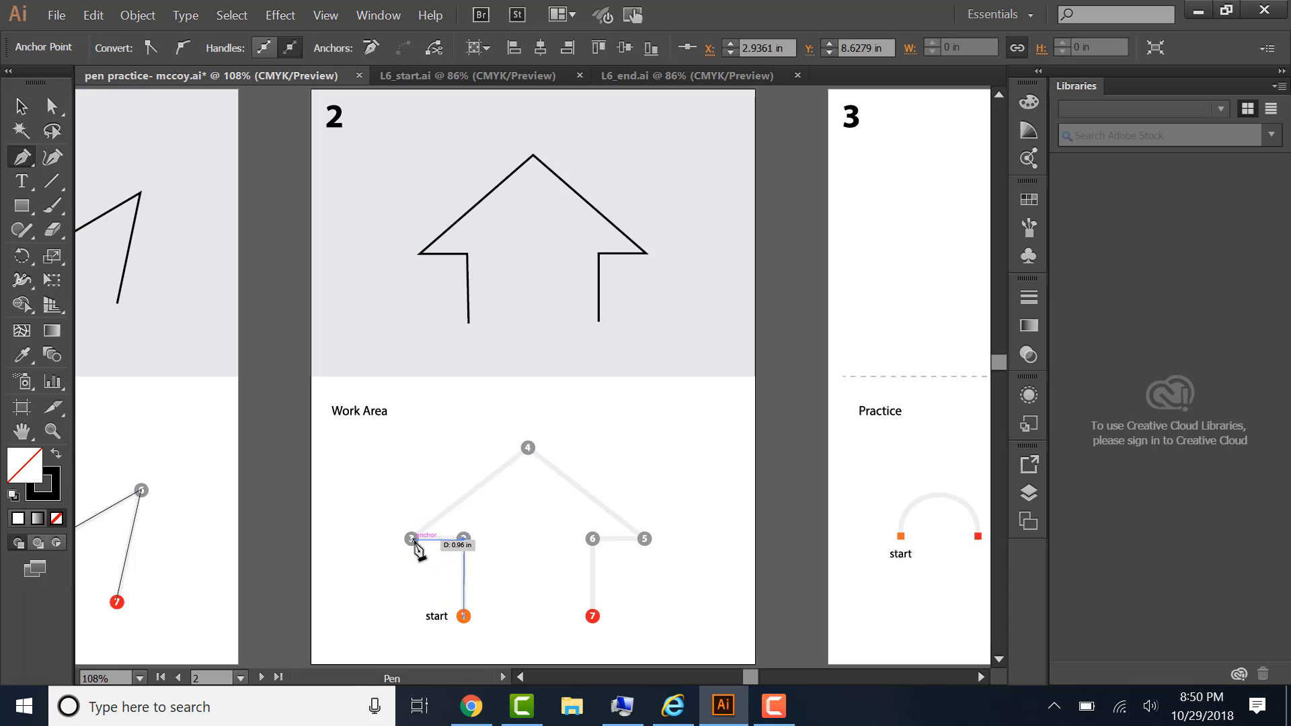
click(413, 540)
click(527, 446)
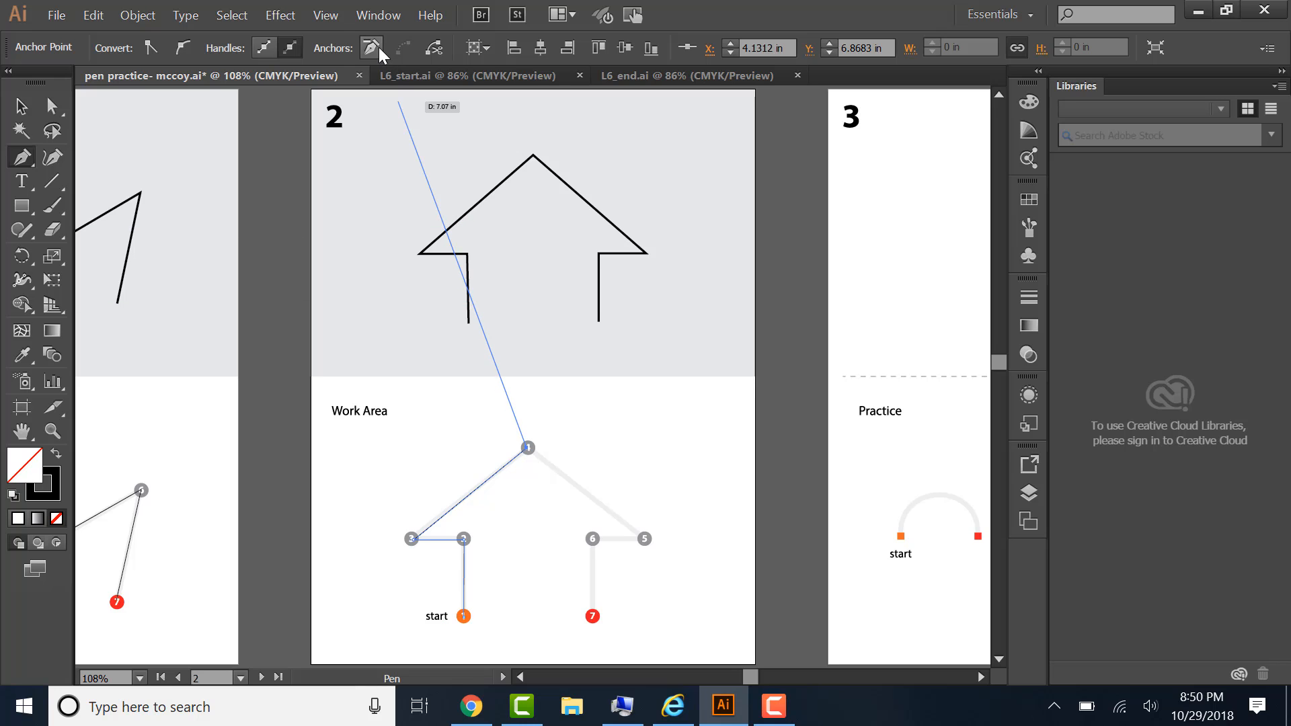
Step: Turn off Smart Guides and continue the arrow path from point 4 through points 5, 6 and 7
click(327, 16)
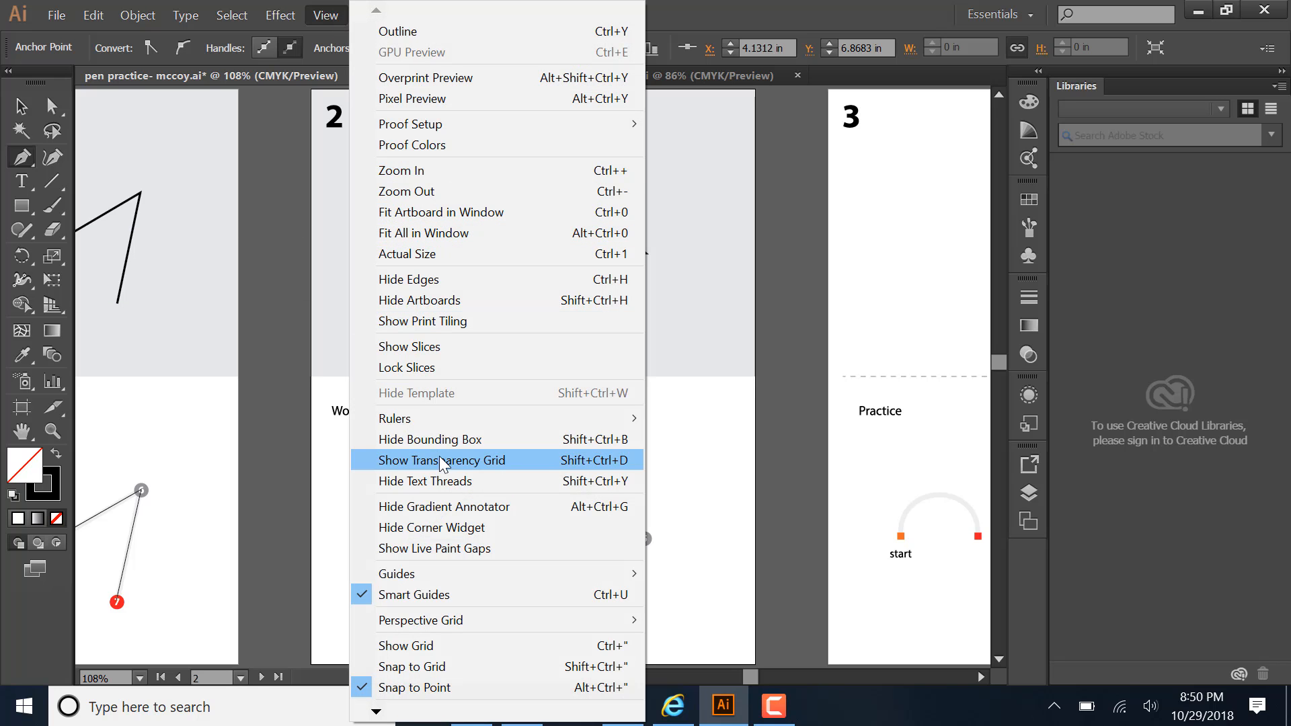
click(428, 594)
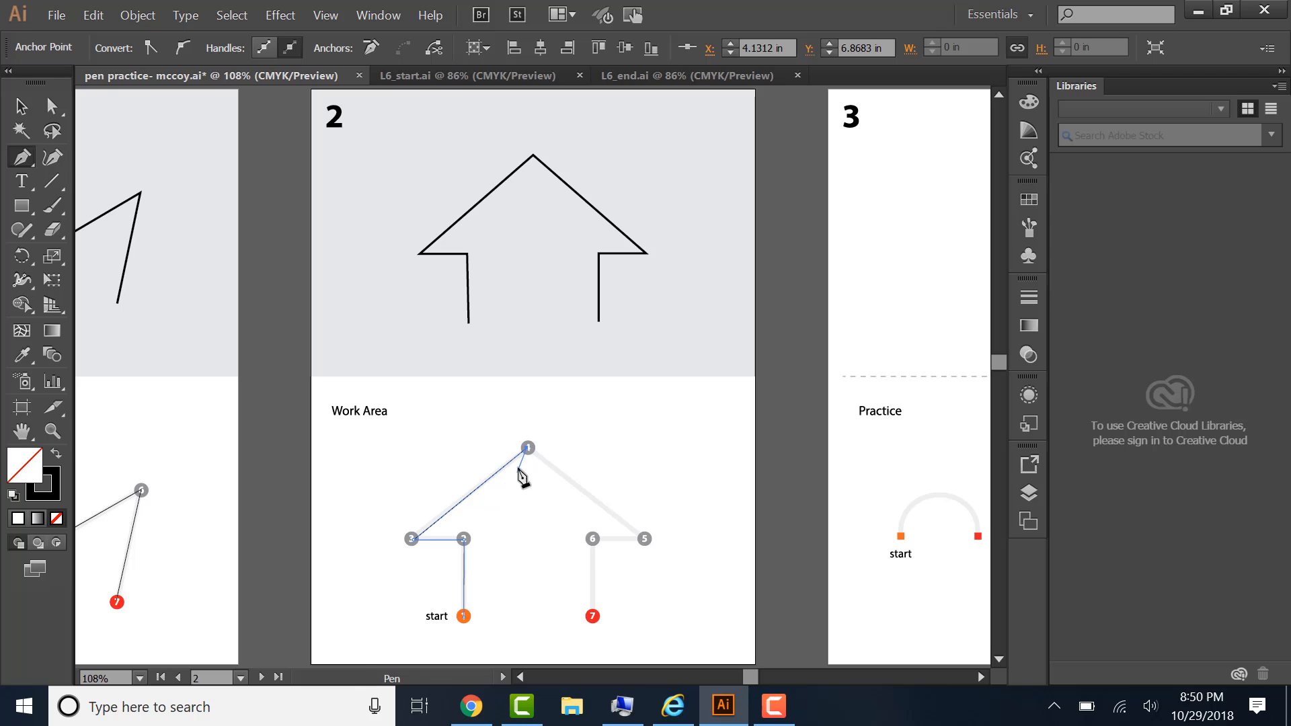
click(531, 450)
click(644, 539)
click(644, 539)
click(594, 539)
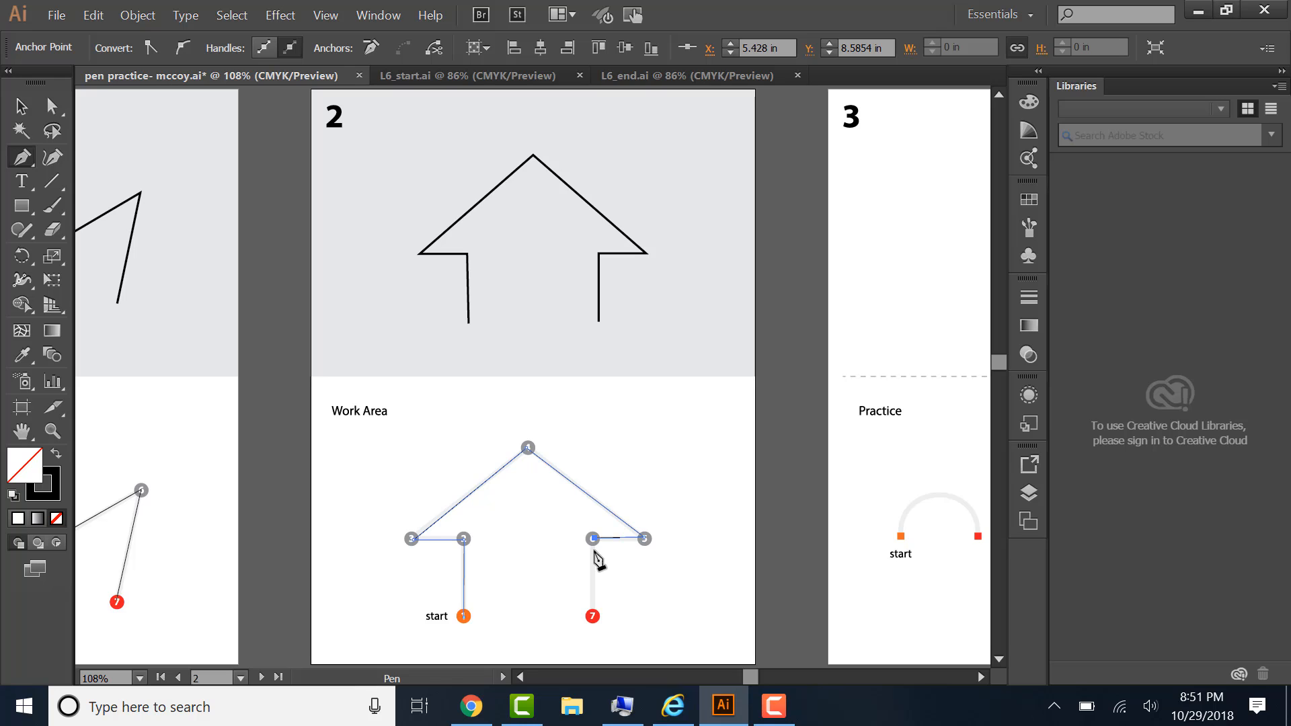
click(592, 616)
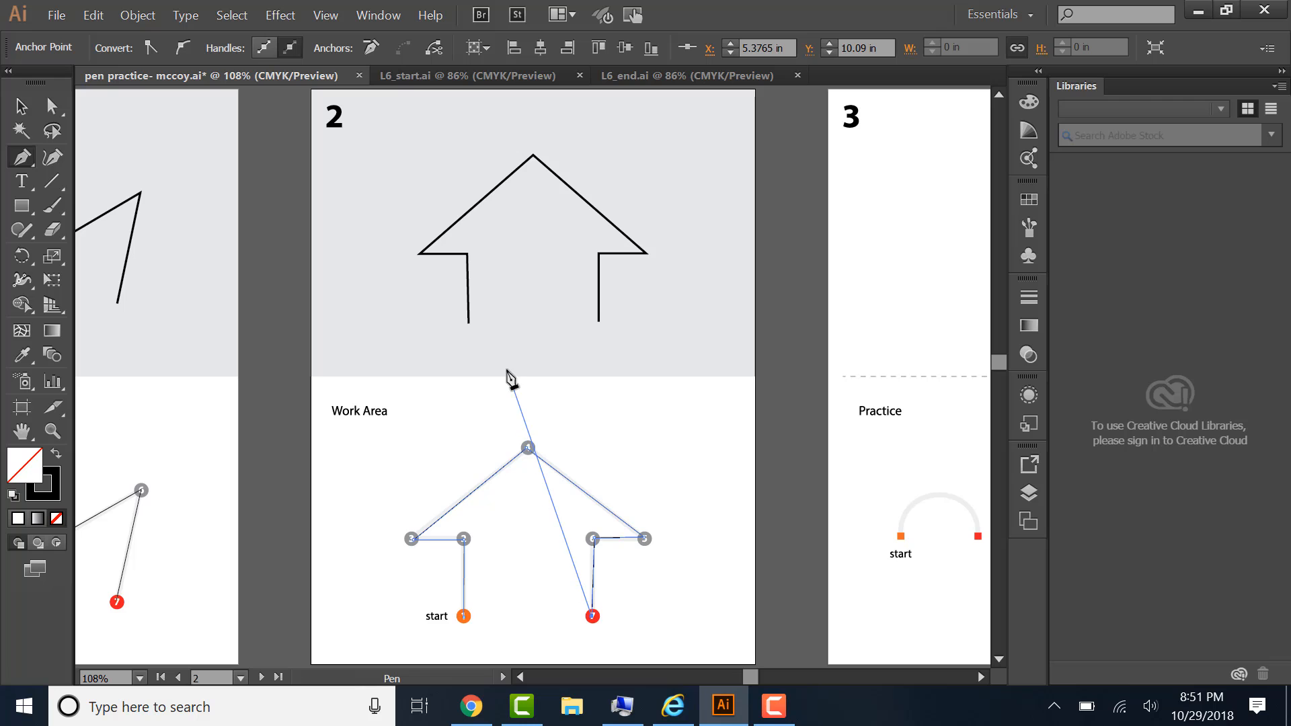
Step: Deselect the finished arrow path and turn Smart Guides back on
click(229, 14)
click(258, 81)
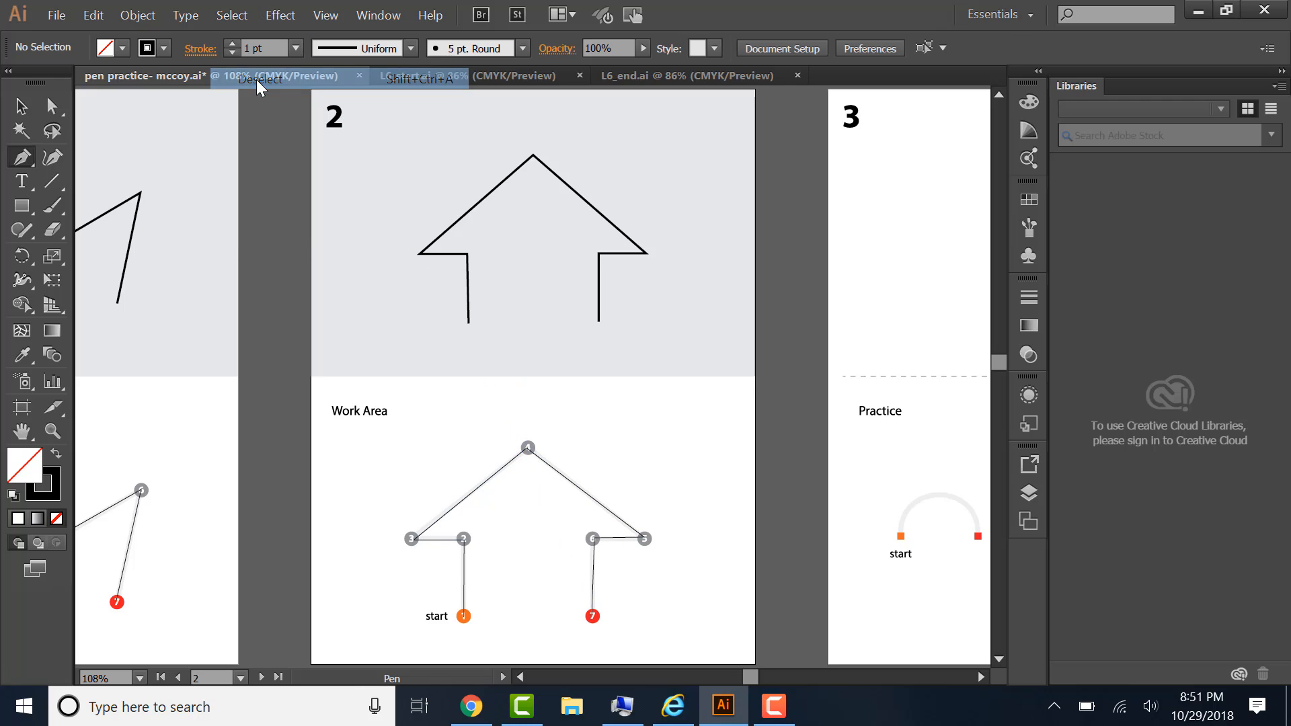
click(326, 15)
click(425, 589)
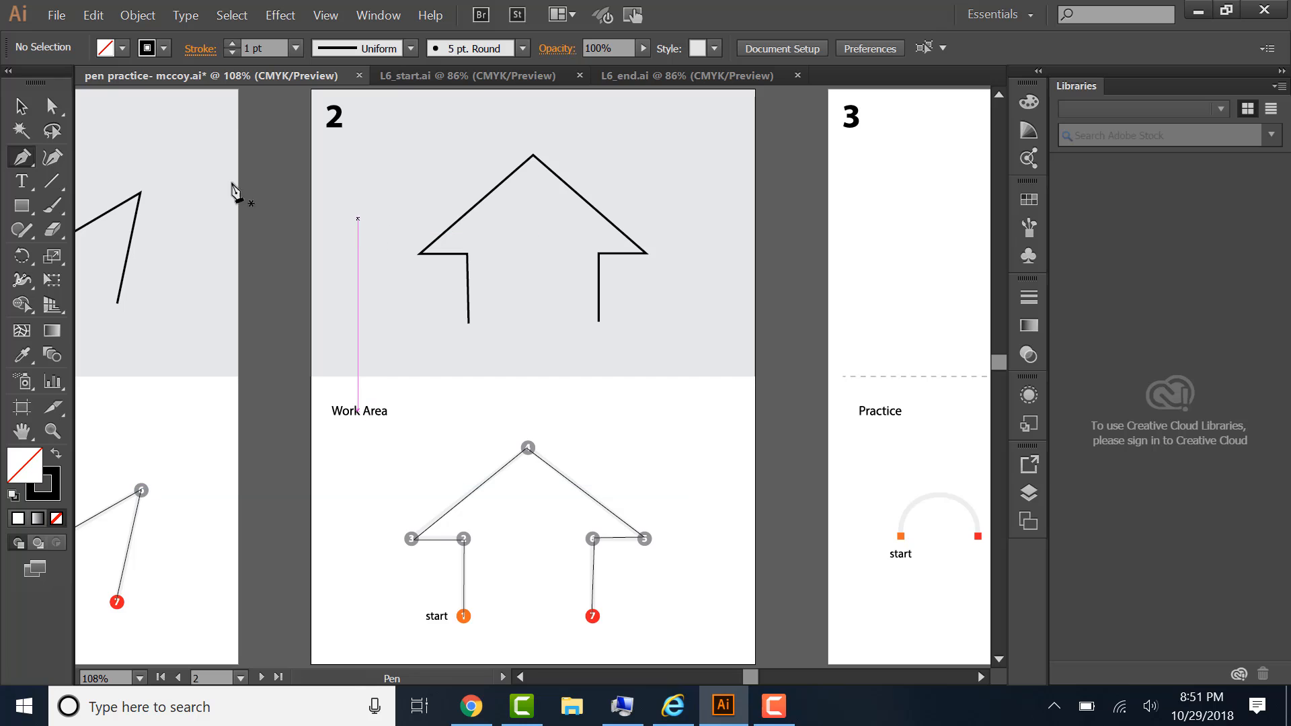
Step: Save the practice file, and move on to artboard 3 with nothing selected
click(58, 15)
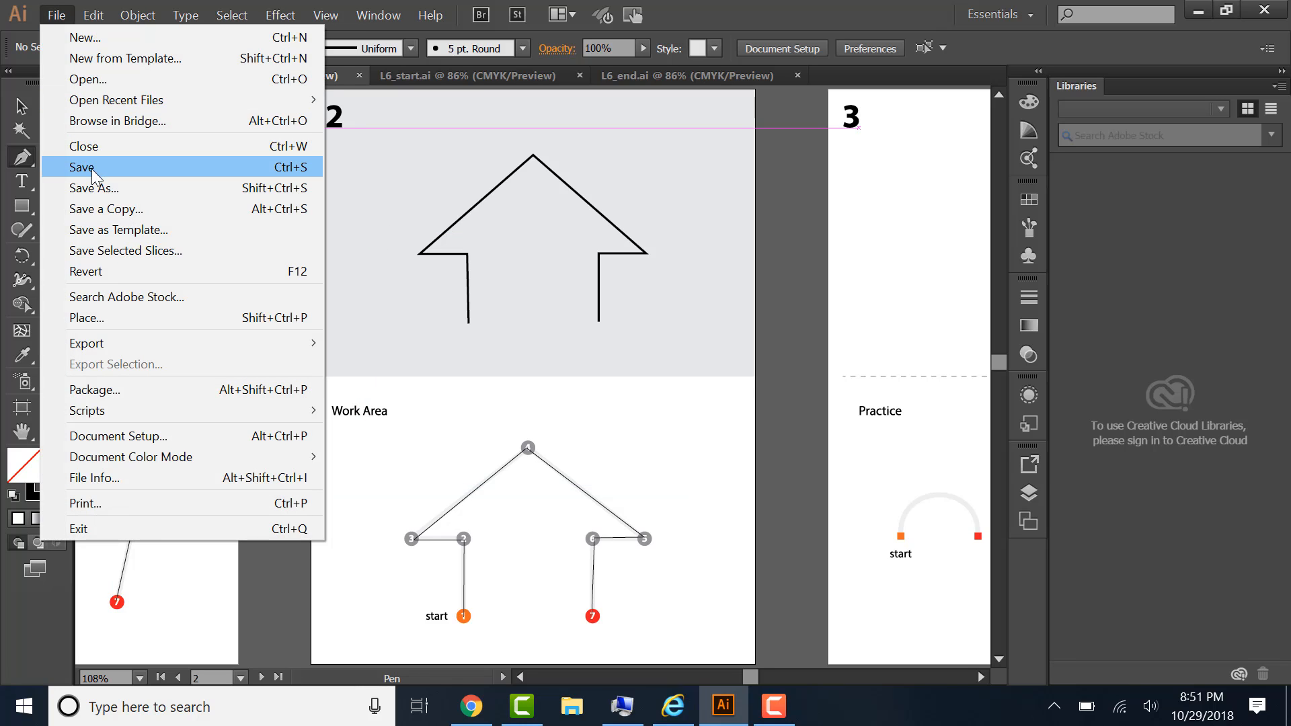
click(91, 167)
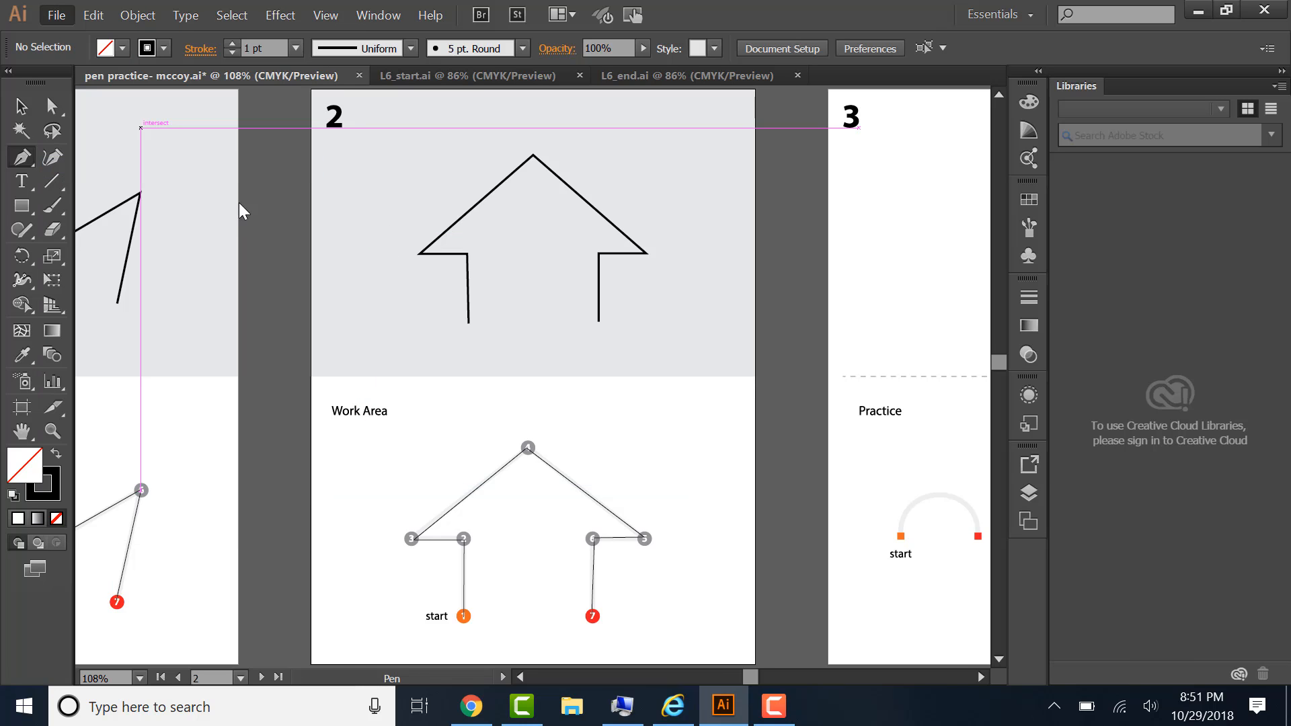
click(506, 286)
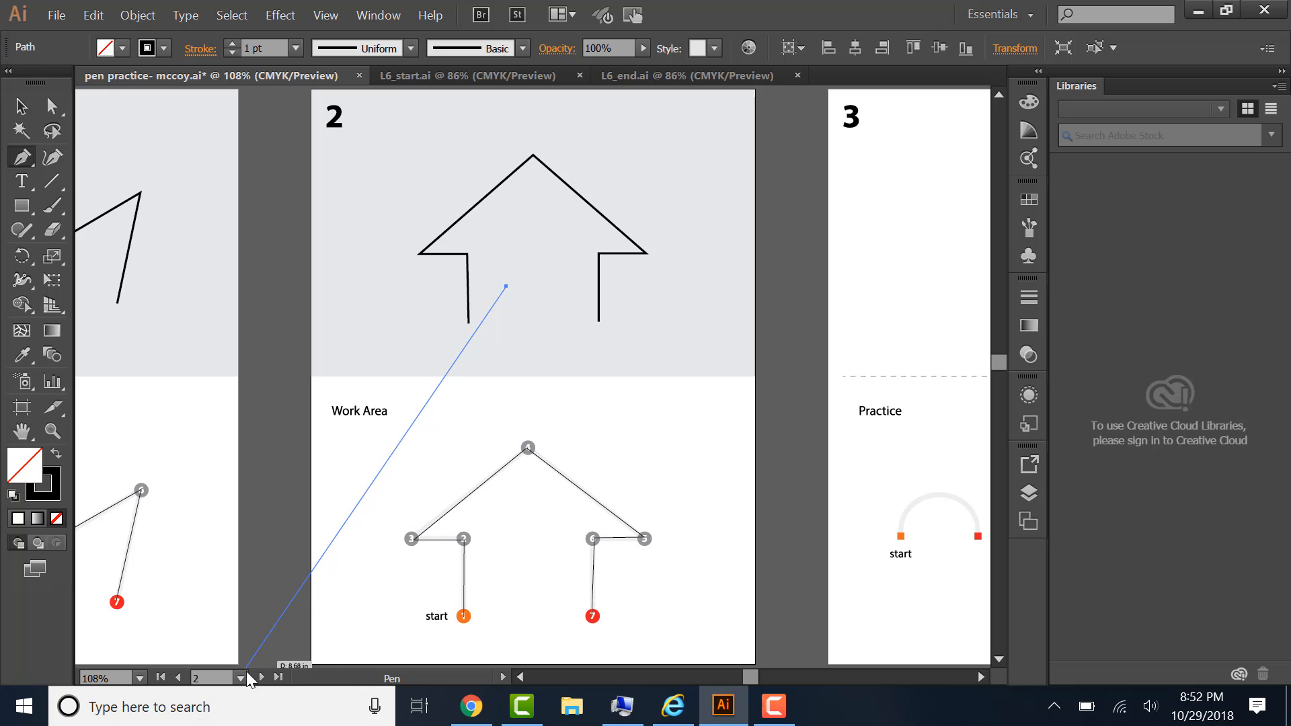
click(242, 678)
click(262, 591)
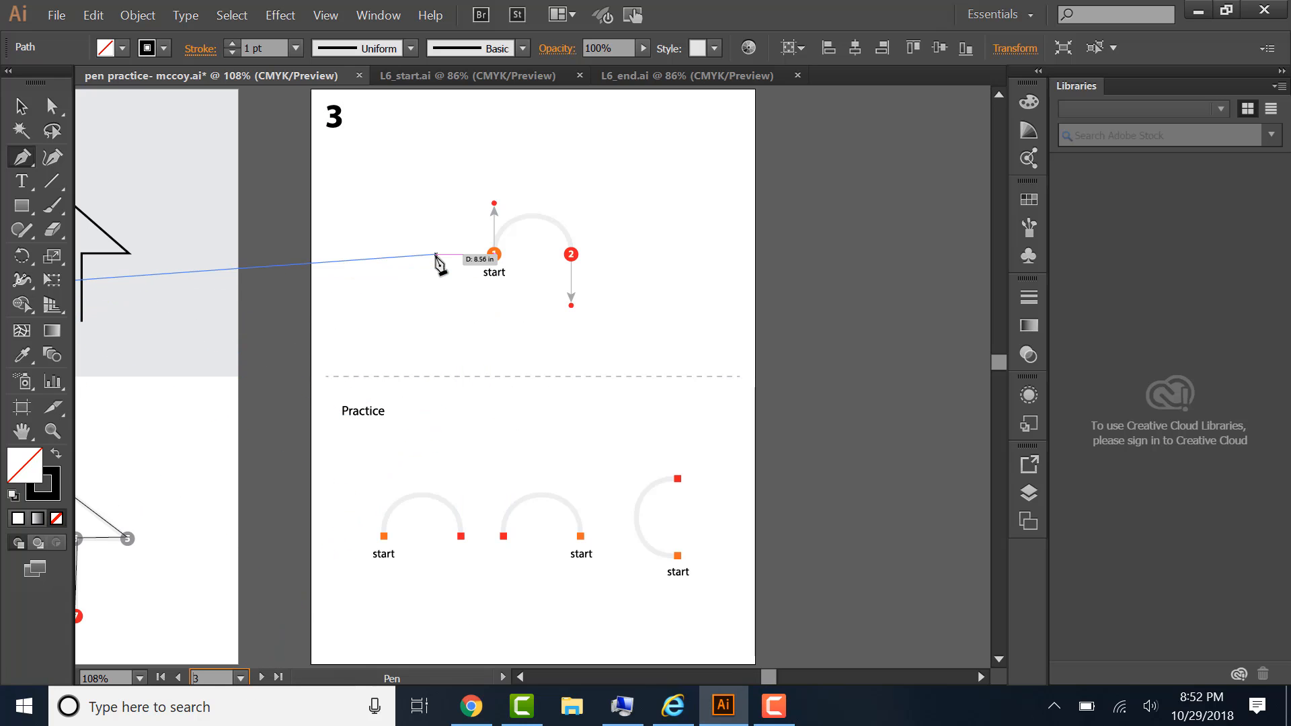
click(232, 15)
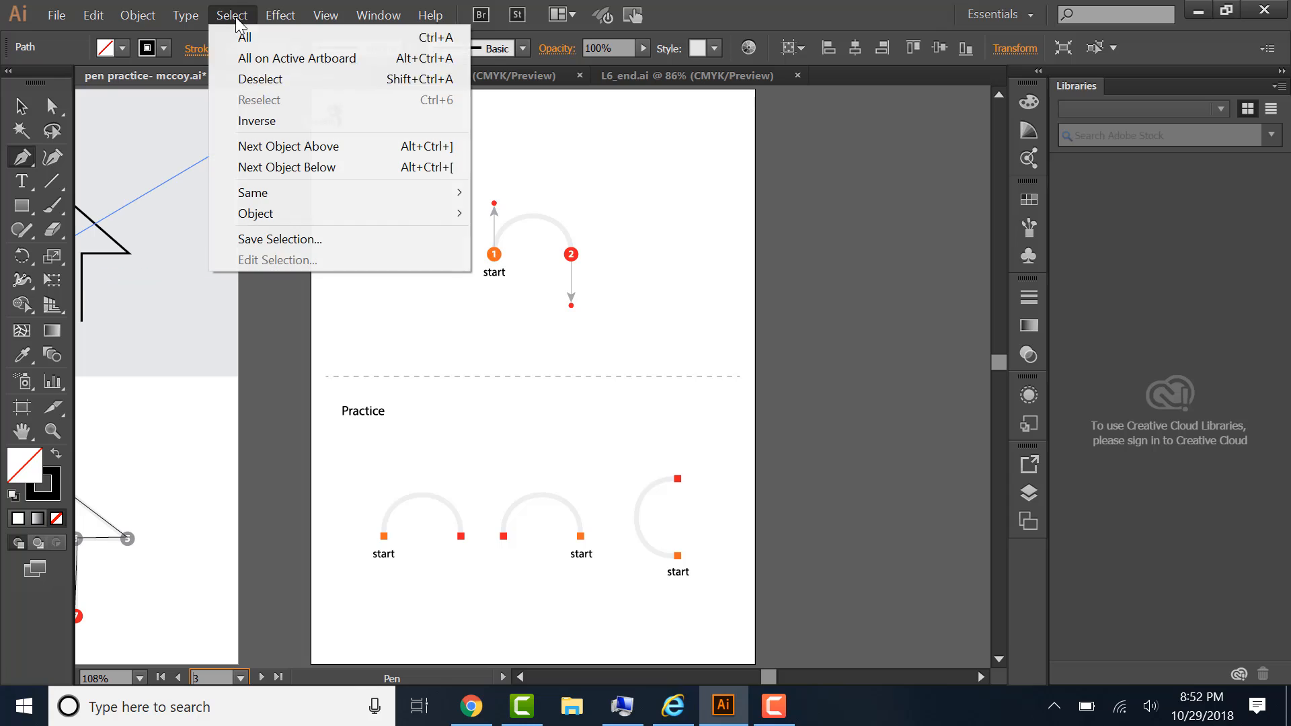
click(250, 80)
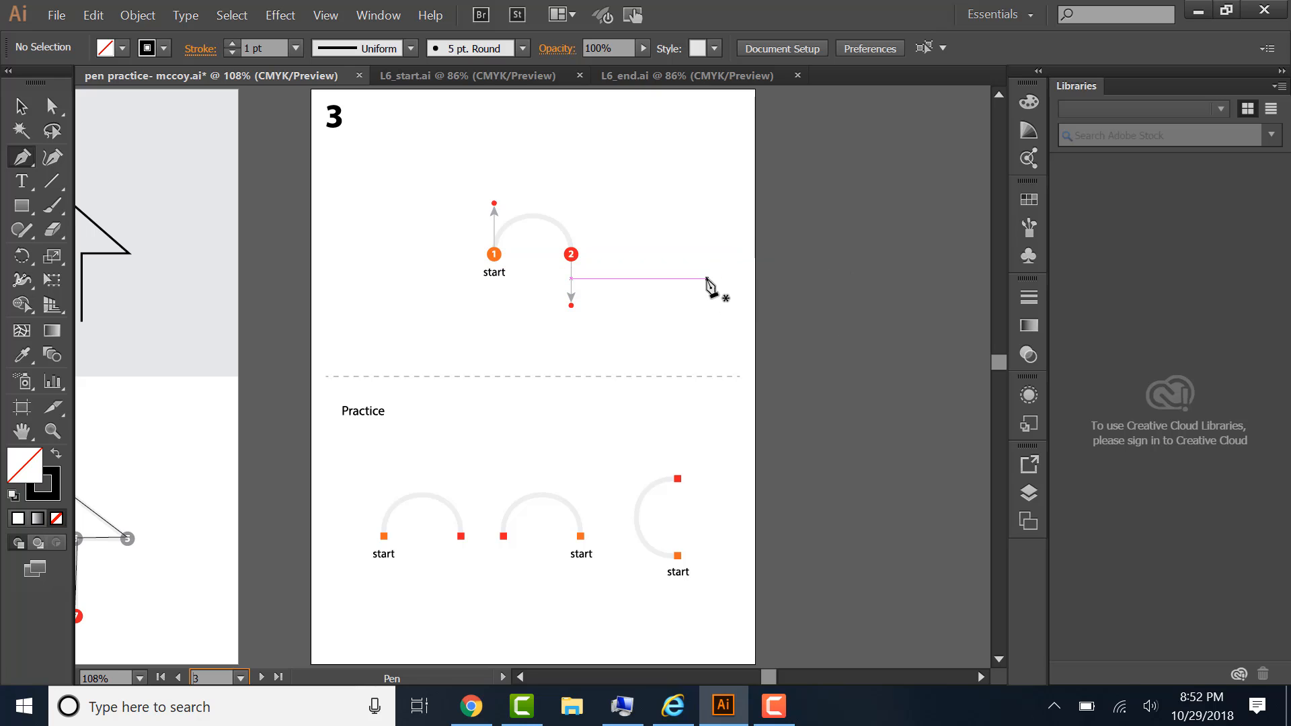
Step: Draw a curved Pen tool path over artboard 3's upper template from point 1 through the red handle dot and point 2 to the lower dot, and deselect it
click(495, 256)
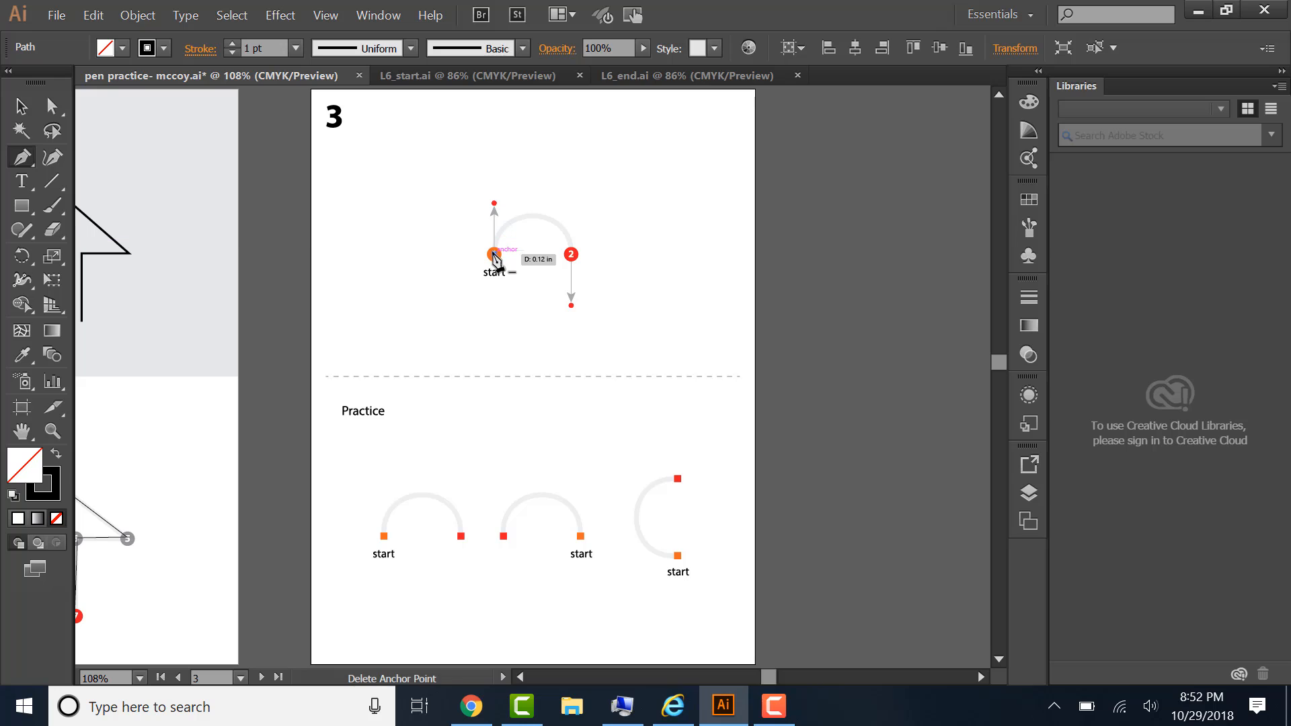
key(ctrl+z)
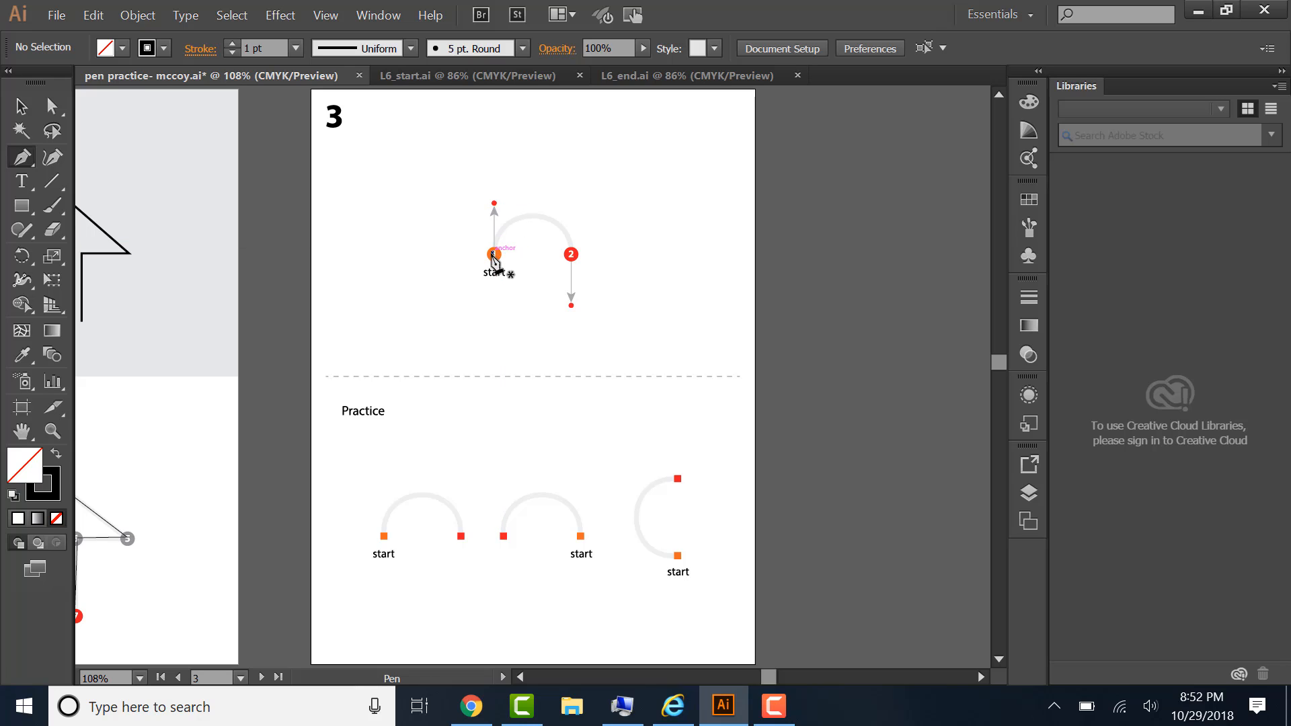
drag(494, 254, 495, 205)
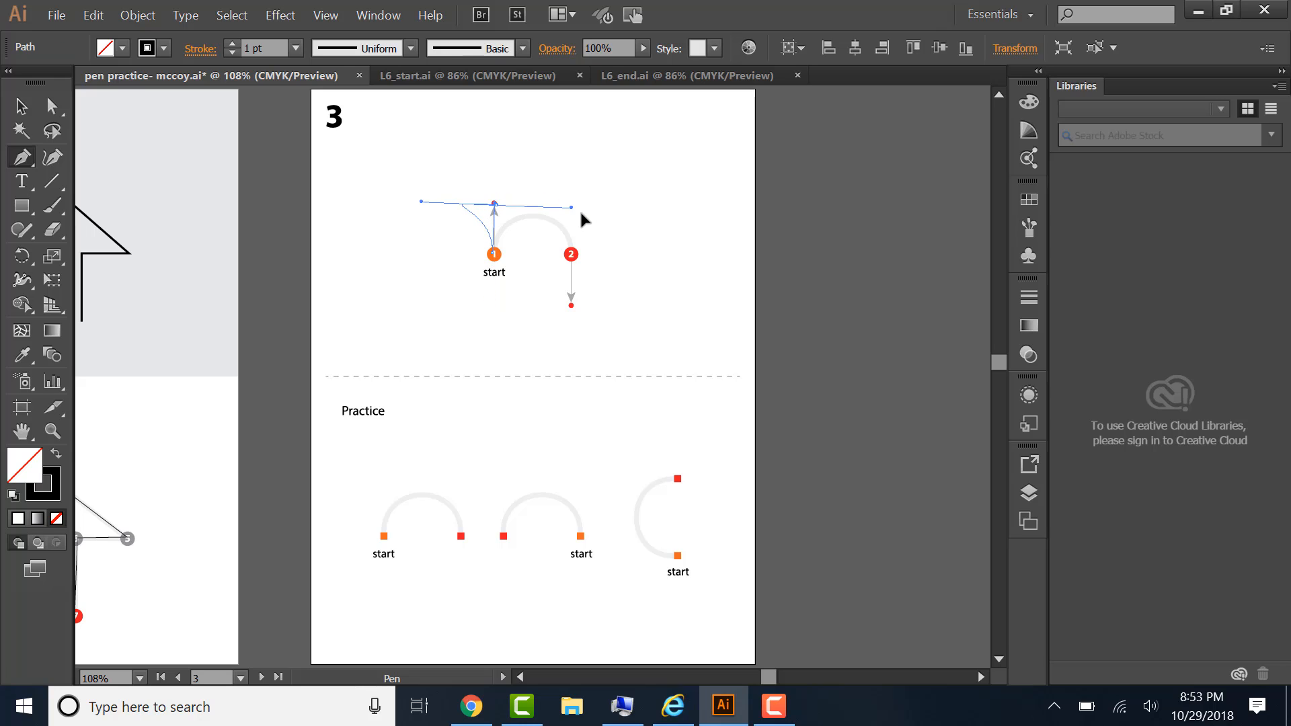
drag(581, 214, 571, 297)
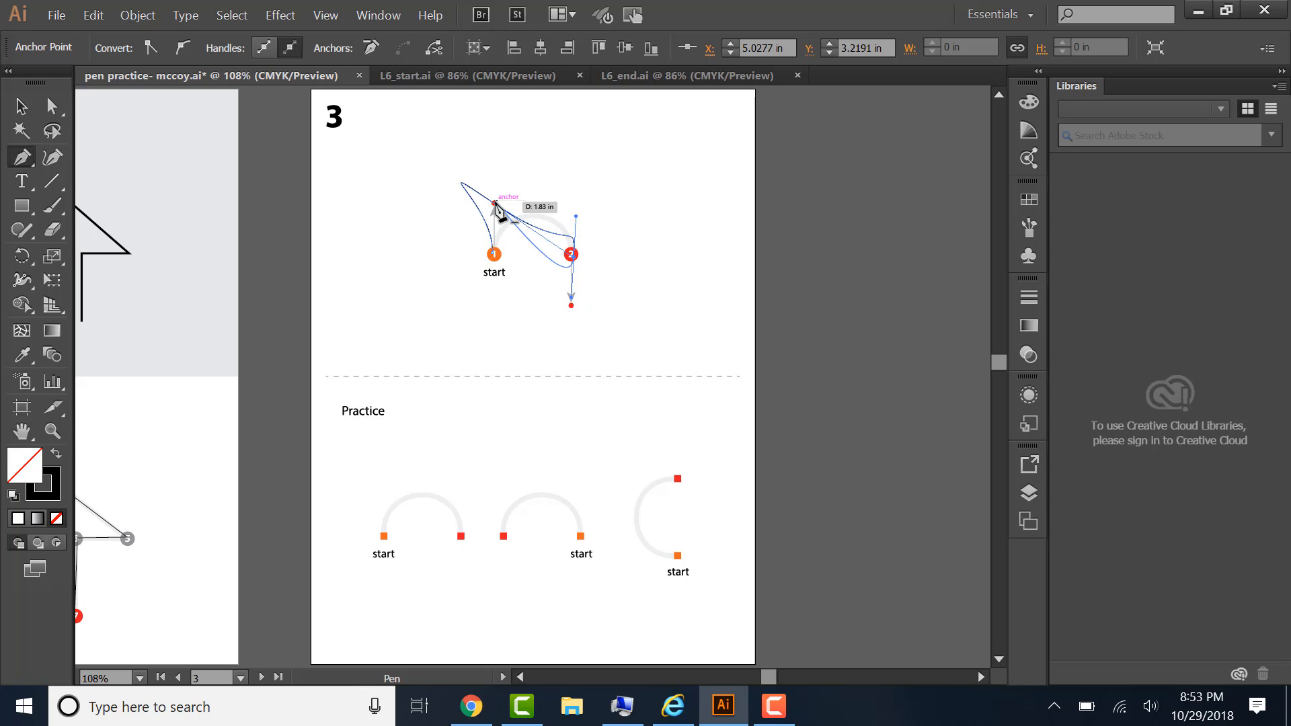
click(571, 305)
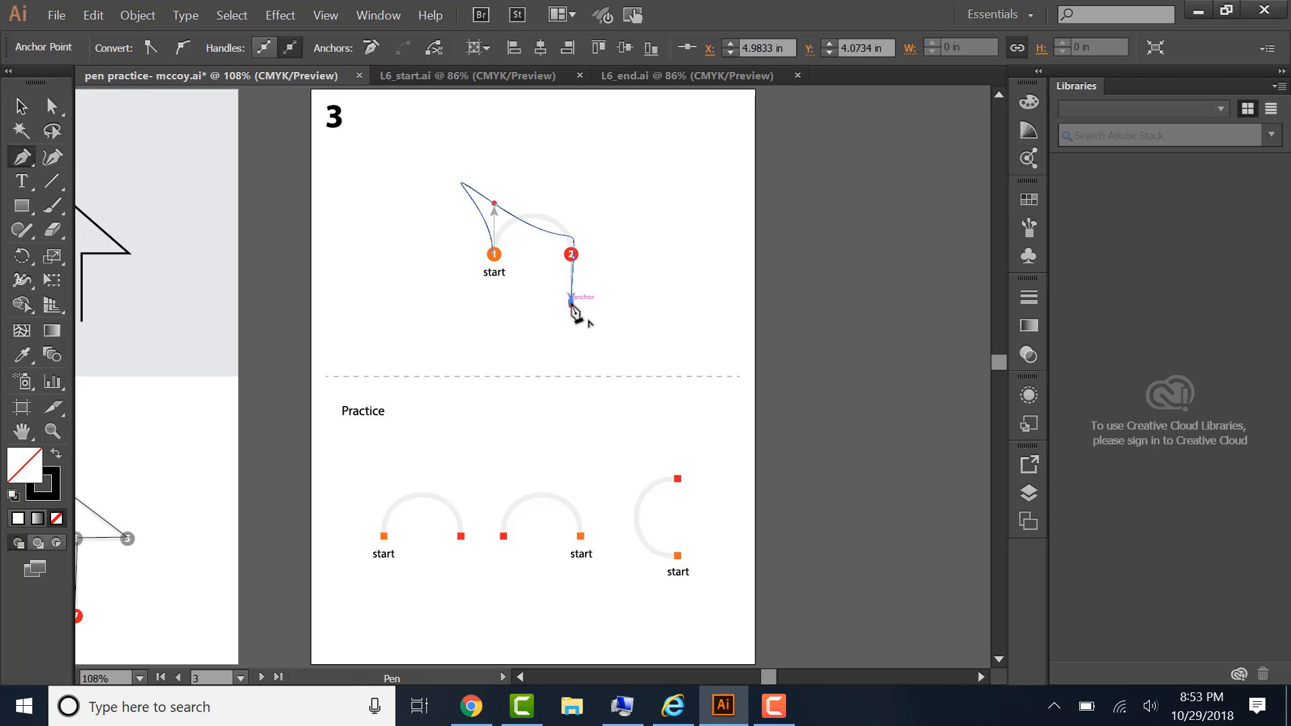
click(232, 15)
click(259, 79)
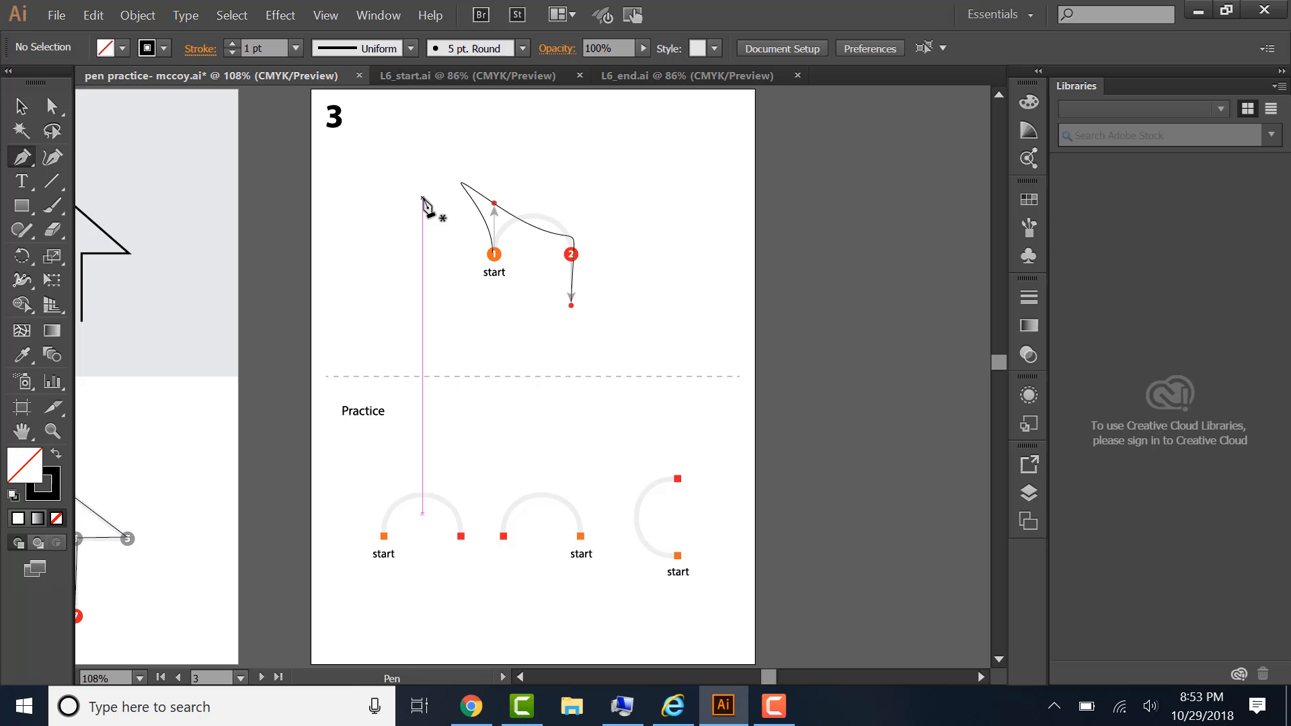
Step: Use Direct Selection to adjust the direction handles at point 2 and at the anchor above point 1, making the path arch over the template
click(52, 108)
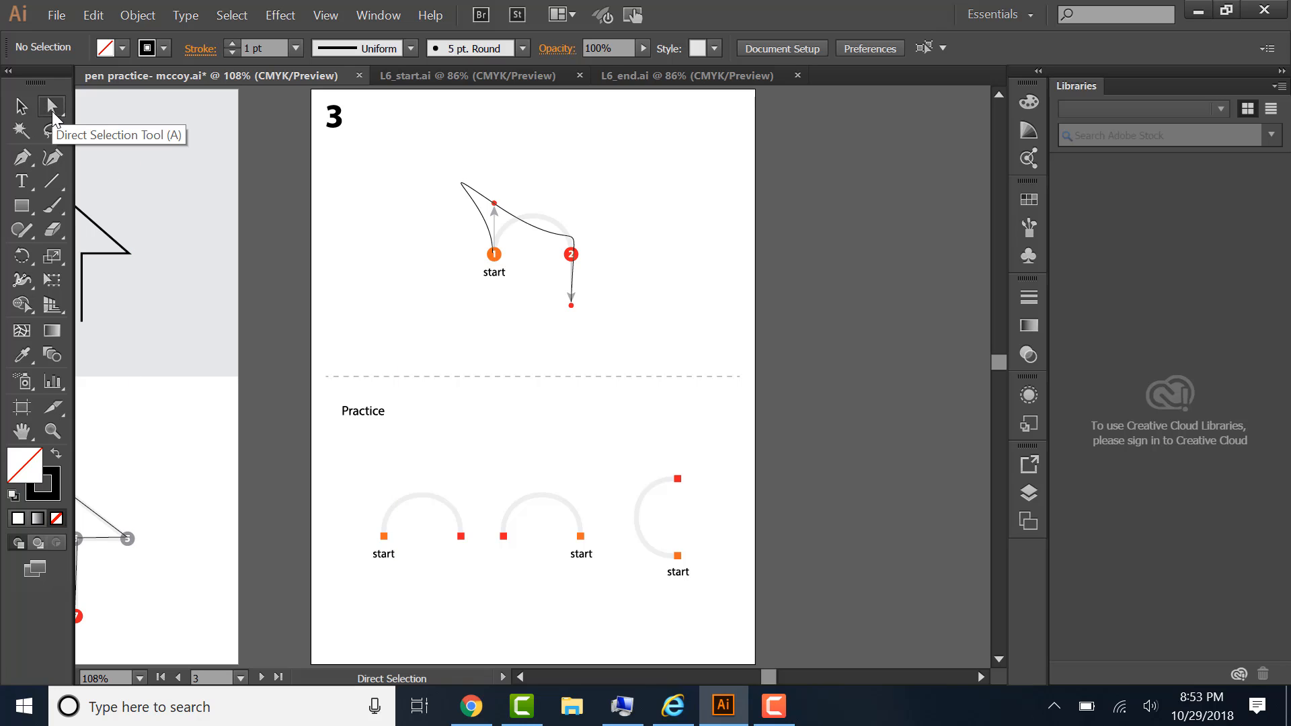
click(495, 201)
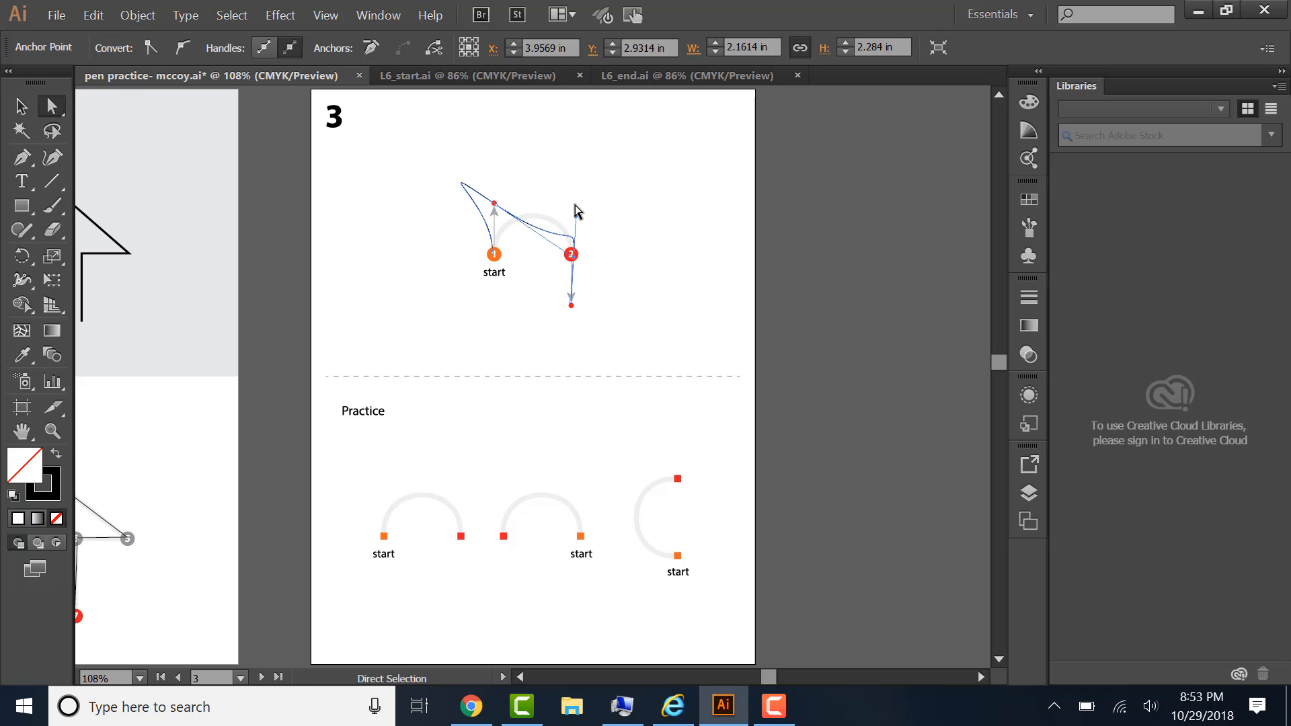
mouse_move(576, 216)
mouse_down()
mouse_move(592, 210)
mouse_move(565, 222)
mouse_move(570, 212)
mouse_up()
click(495, 203)
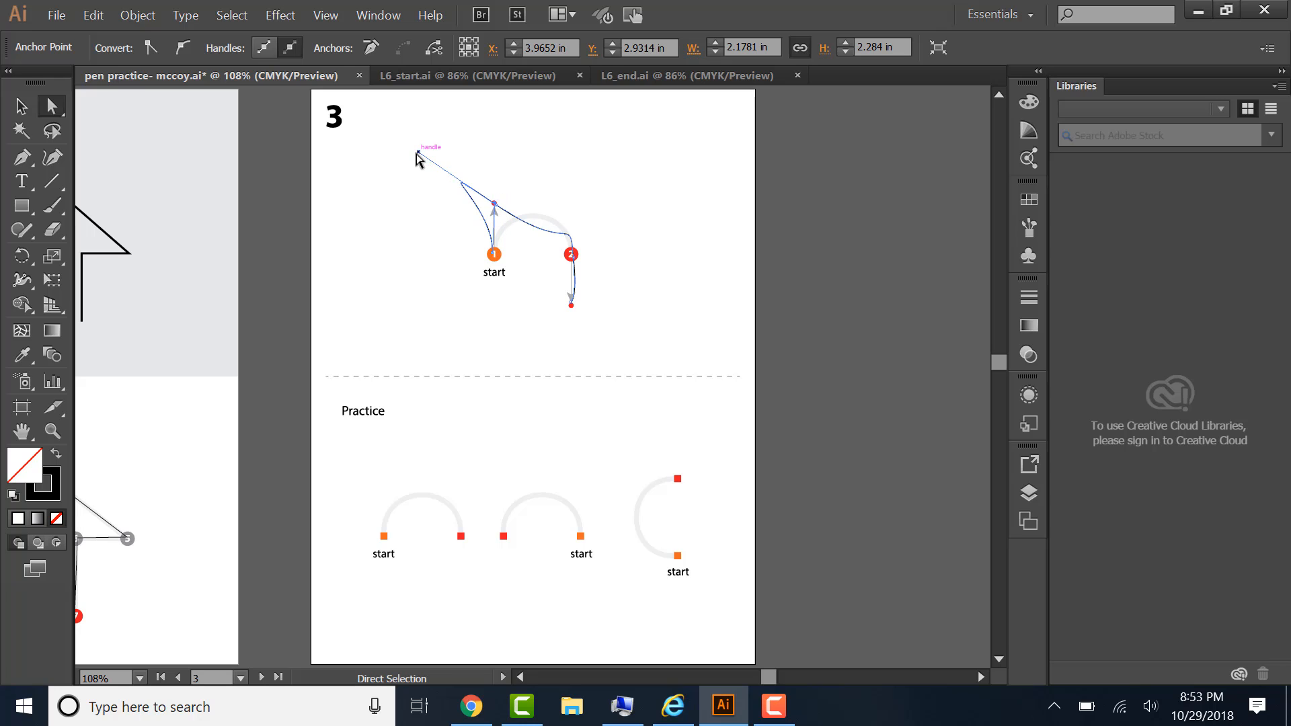
drag(417, 157, 488, 230)
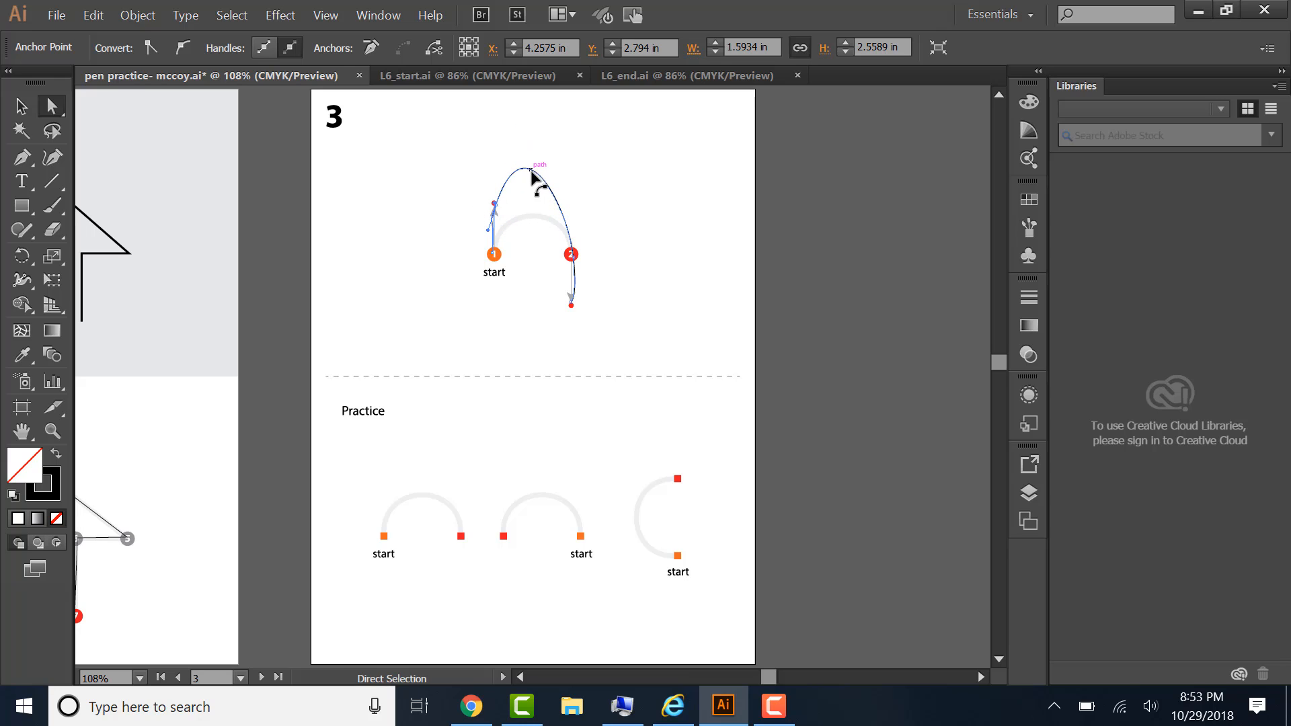
Step: Reshape the arch between points 1 and 2 closer to the grey template arc and fine-tune the curve just above point 1
drag(531, 173, 551, 193)
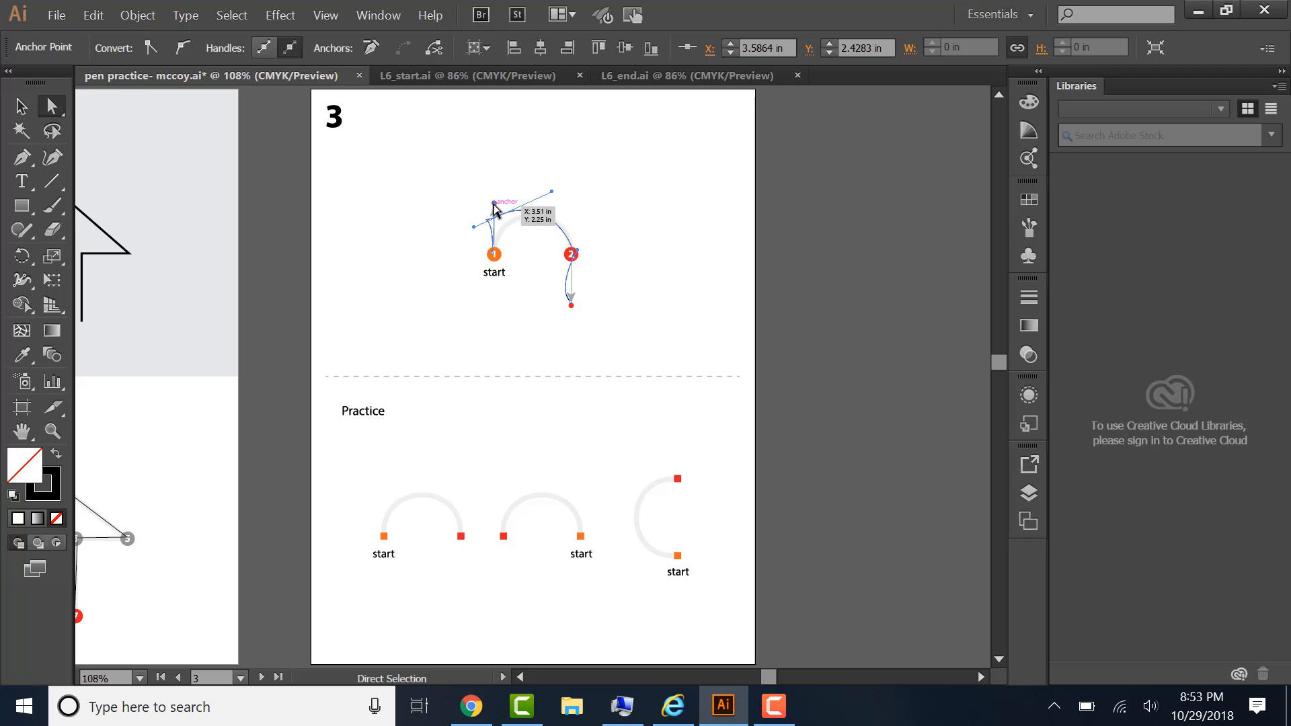
drag(504, 213, 504, 215)
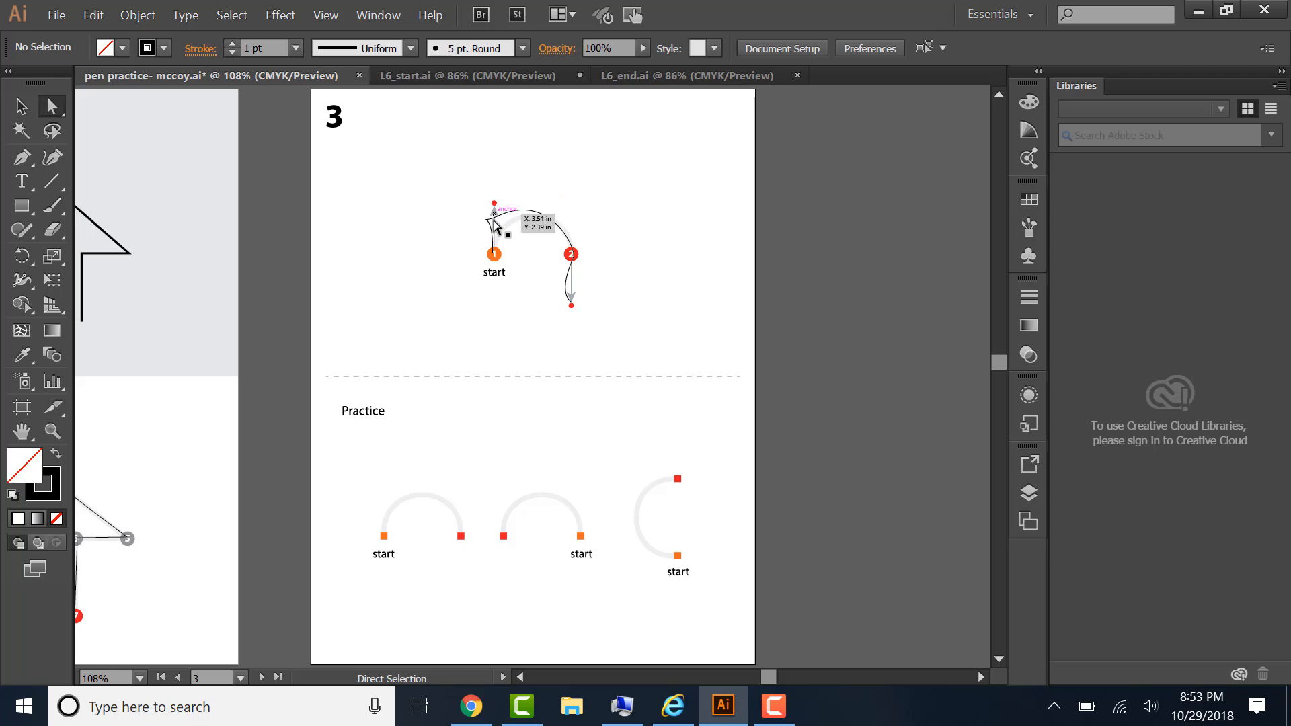
click(496, 215)
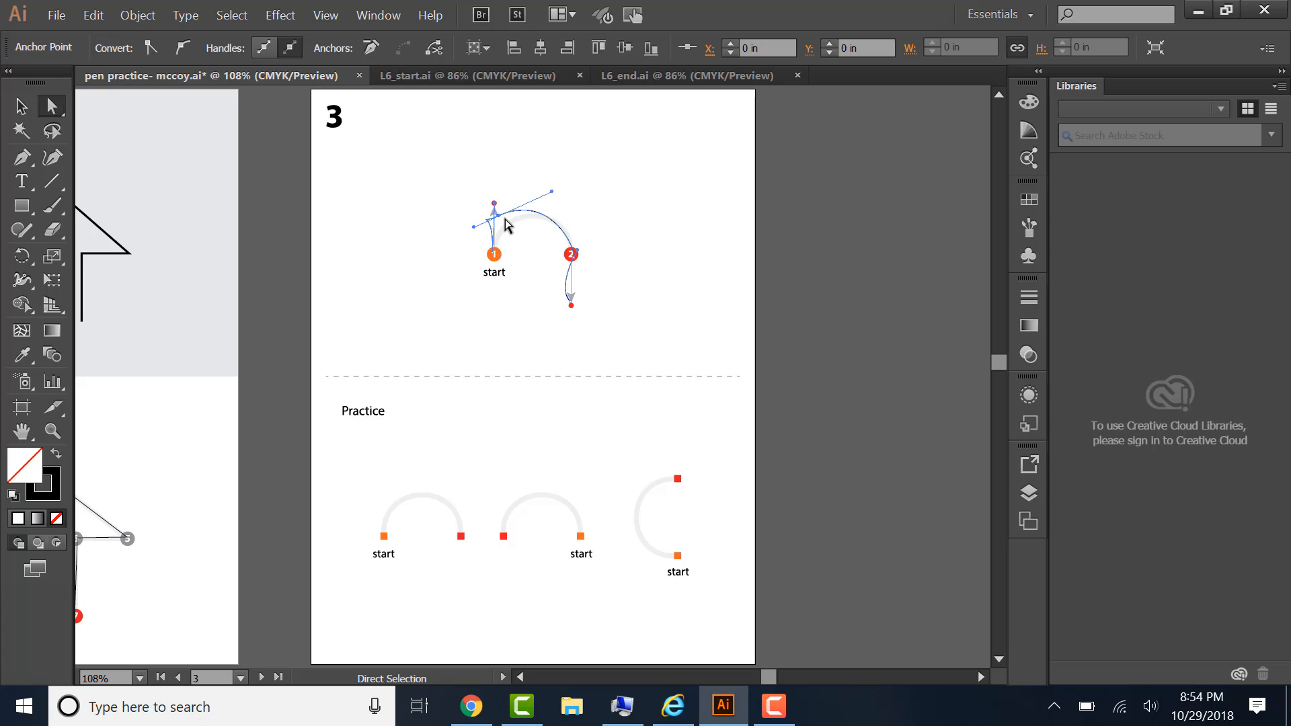
drag(486, 219, 487, 223)
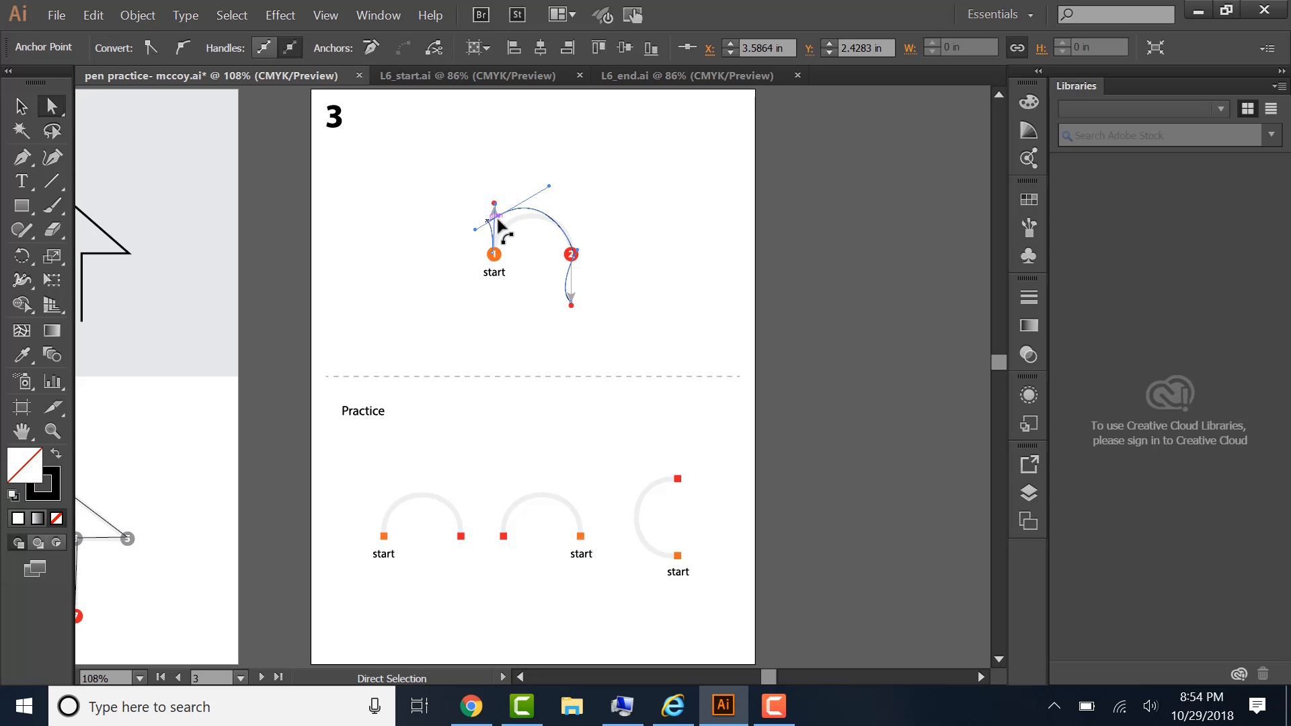
Step: Delete the arched segment between points 1 and 2 and deselect the remaining path pieces
click(564, 248)
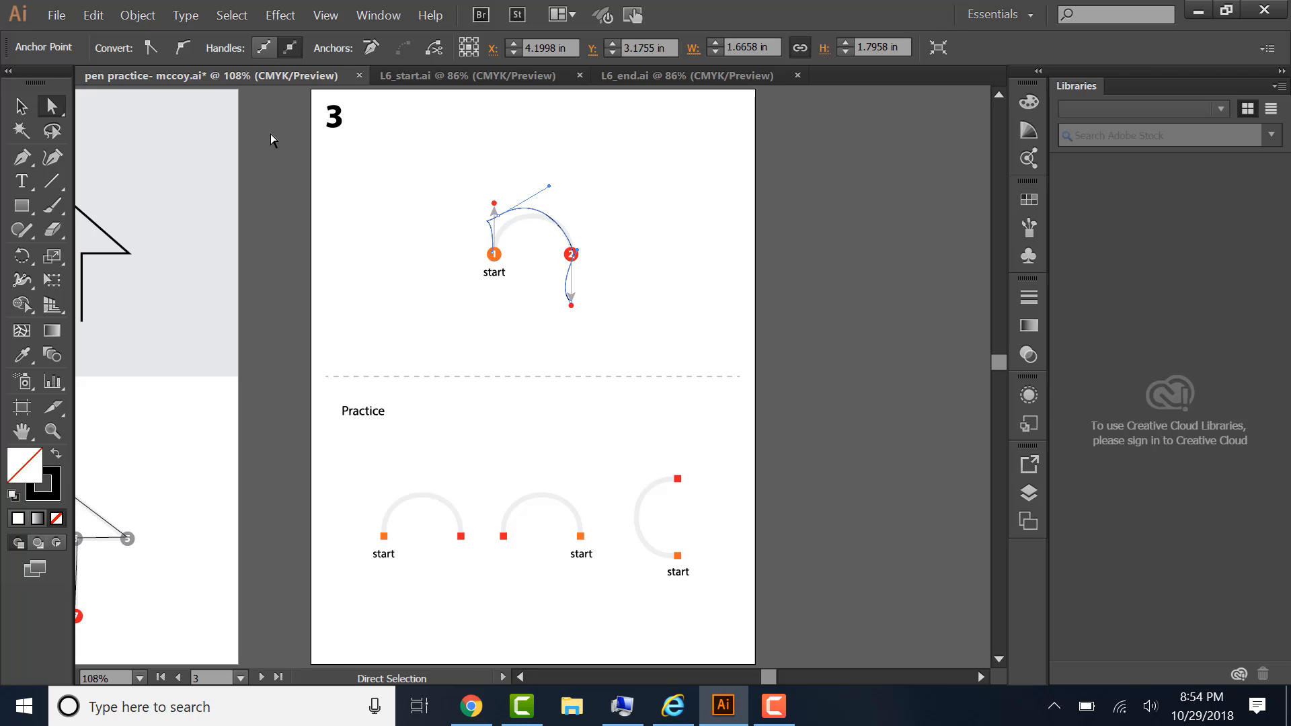
click(21, 106)
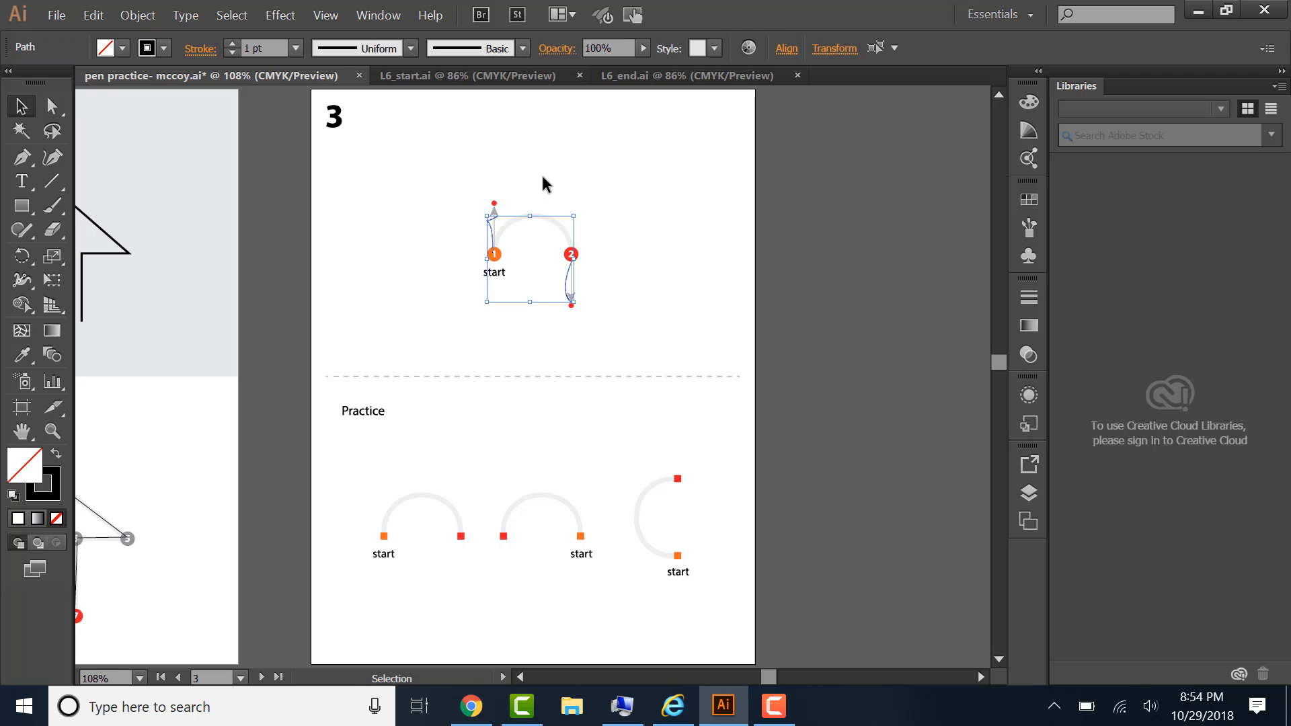
click(506, 207)
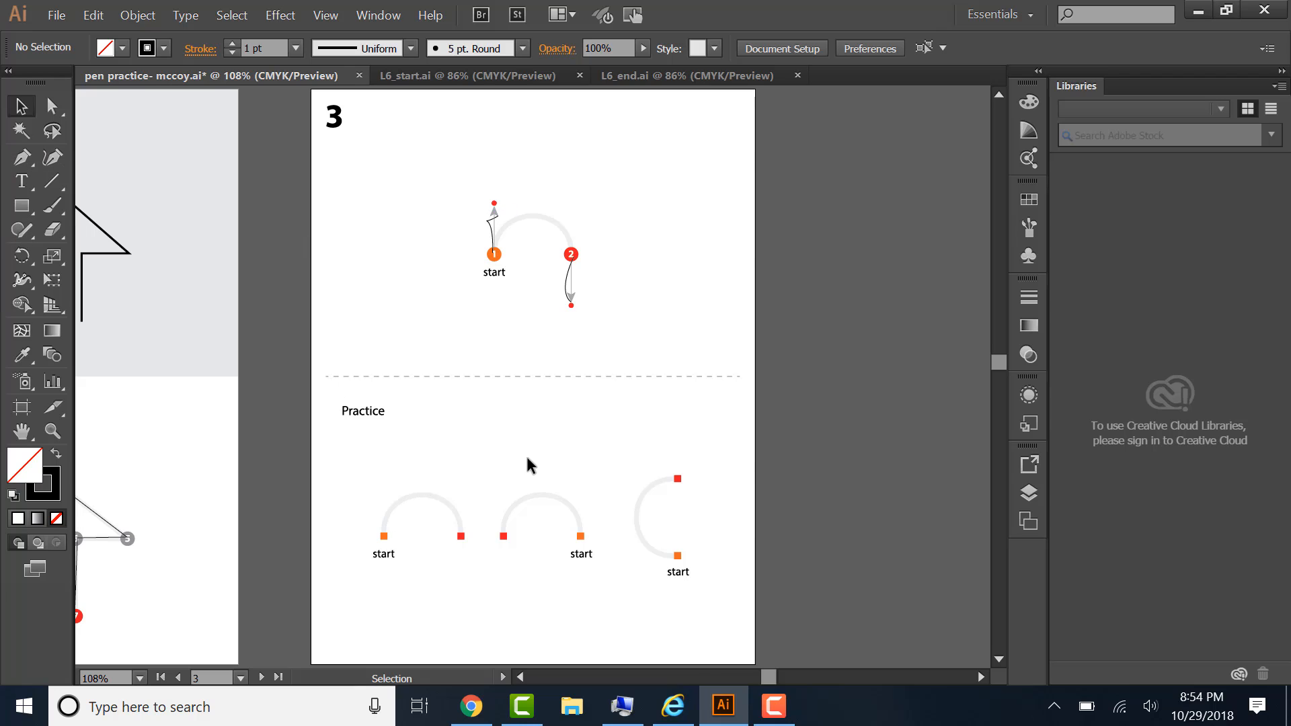
Step: Draw the first Practice arc with the Pen tool from its orange start square to the red square, and deselect it
click(22, 156)
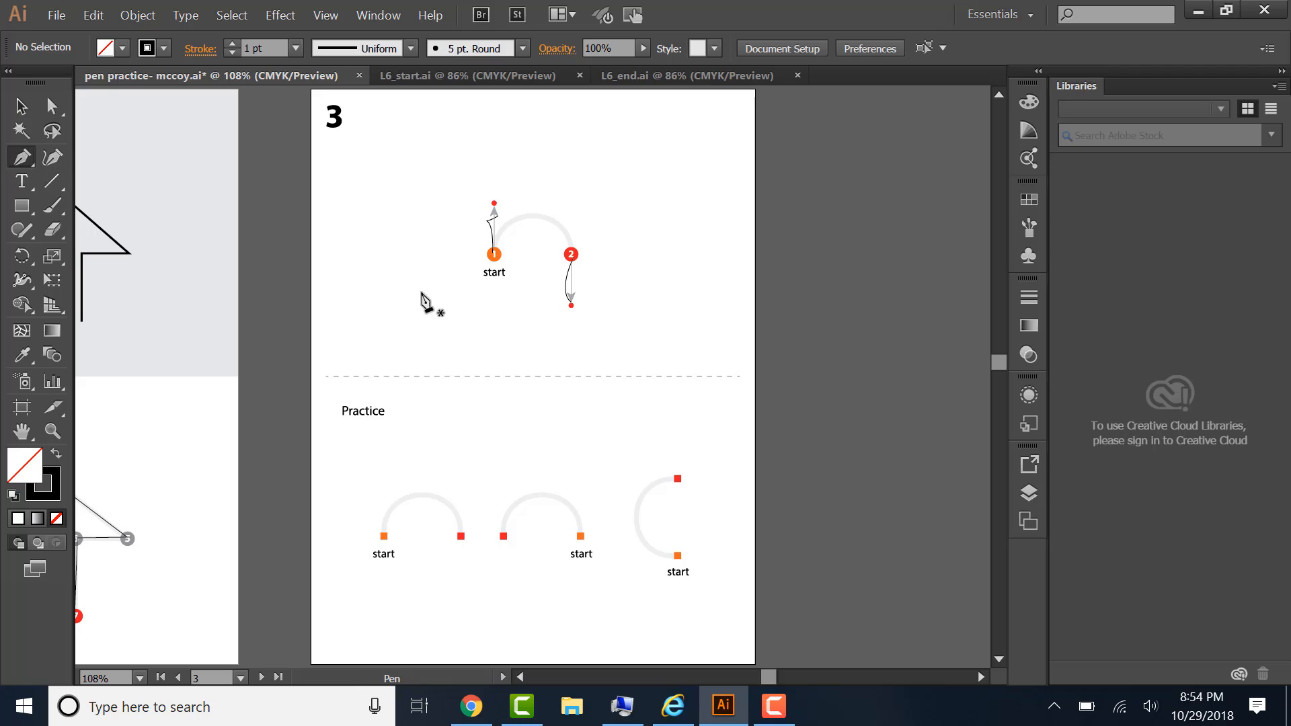
click(384, 535)
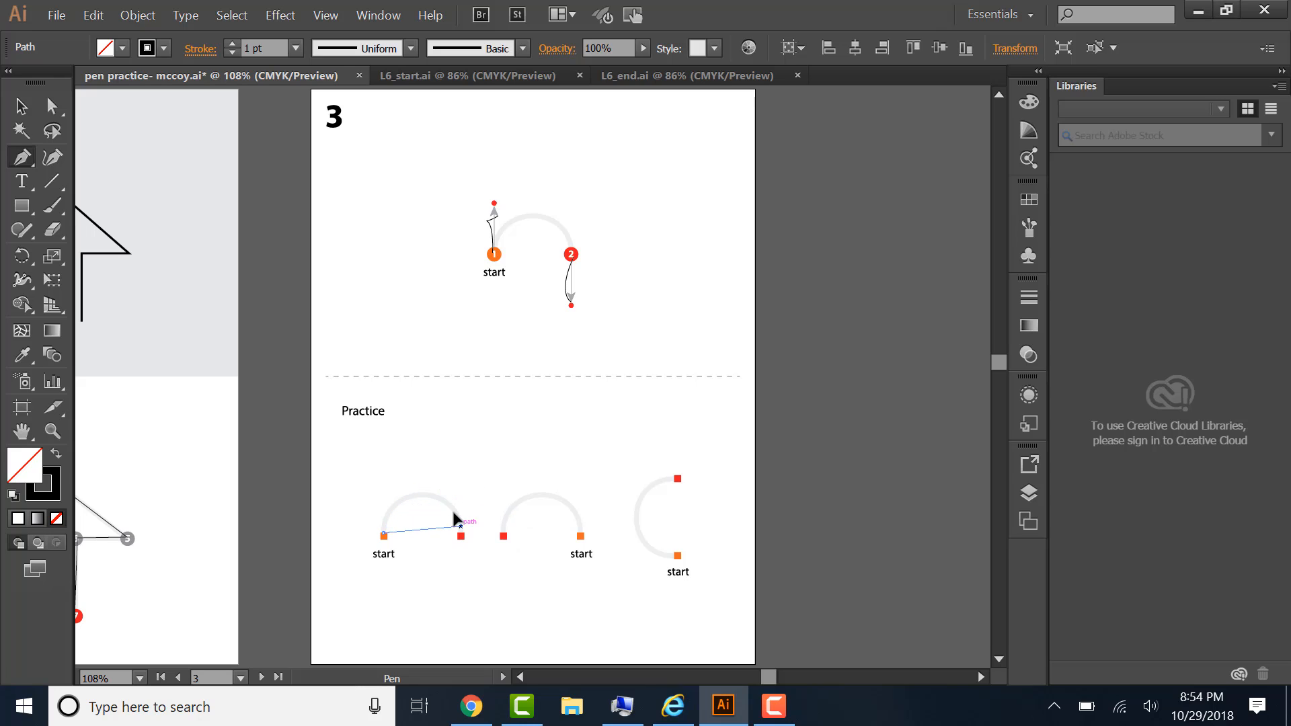
drag(428, 488, 508, 605)
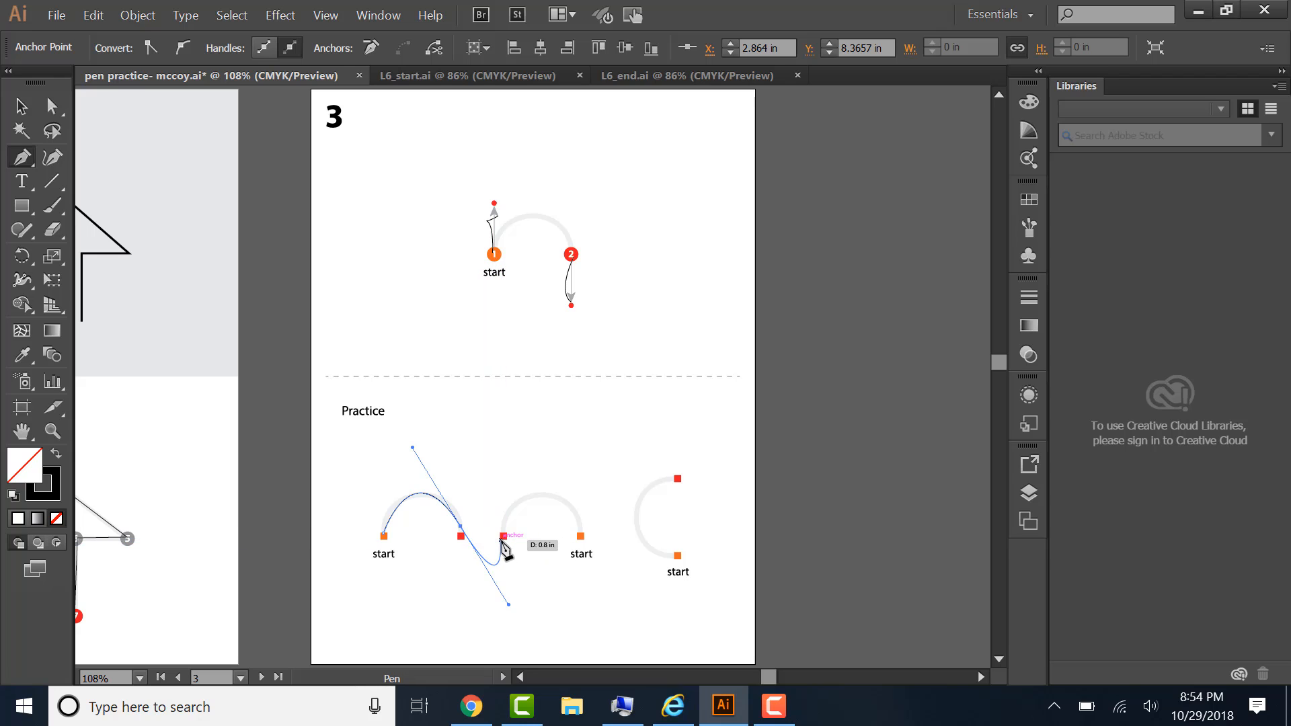
click(231, 15)
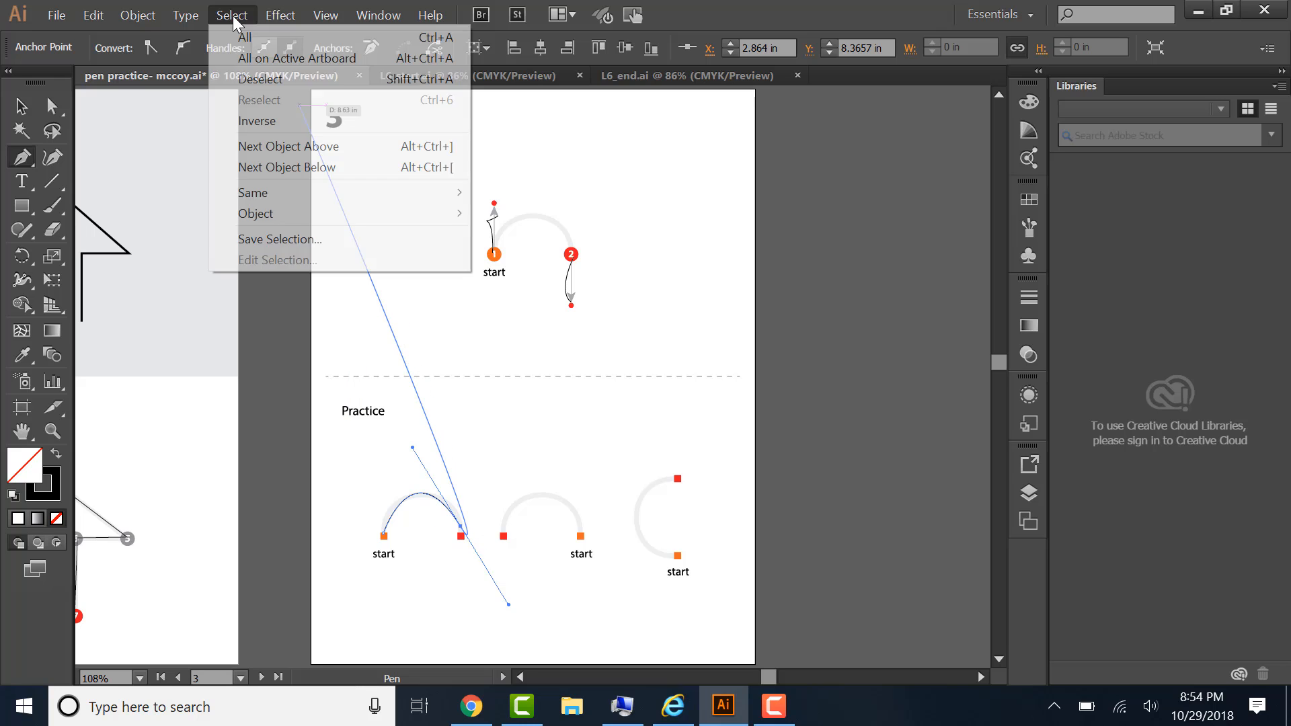
click(272, 78)
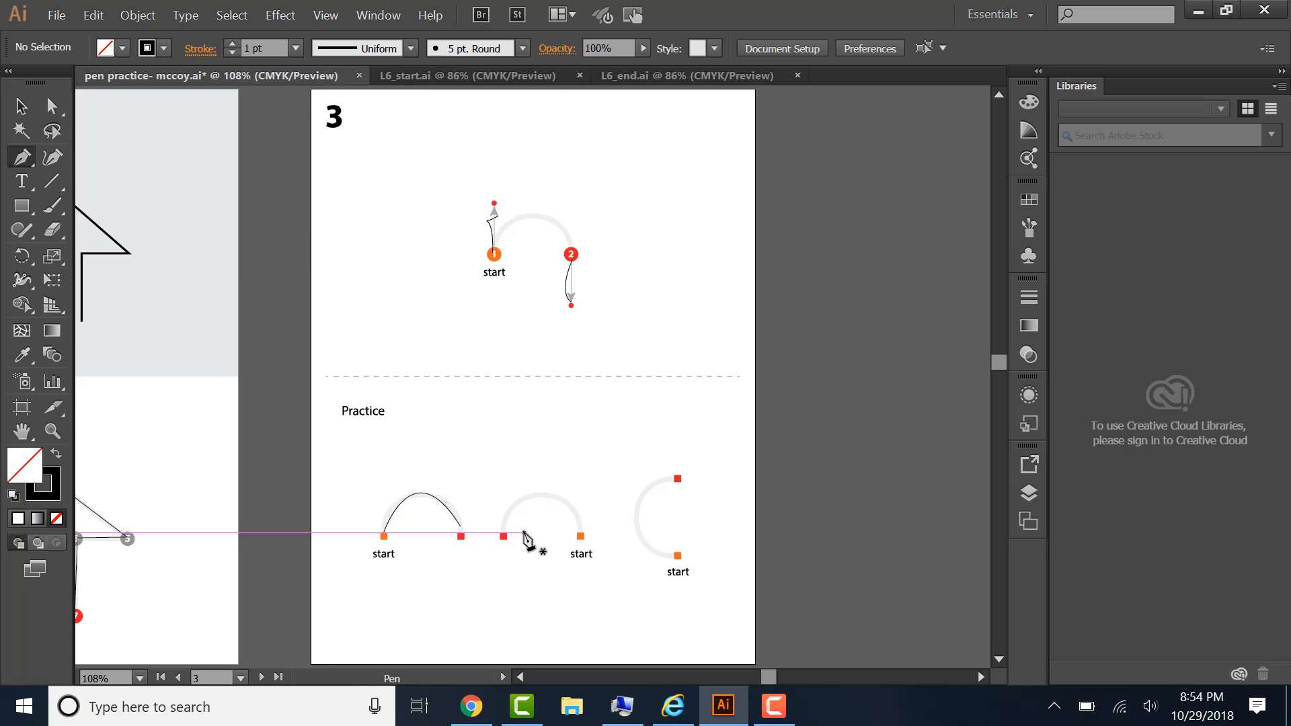
Step: Draw the middle Practice arc with the Pen tool from its red square to the orange start square, and deselect it
ctrl+click(504, 537)
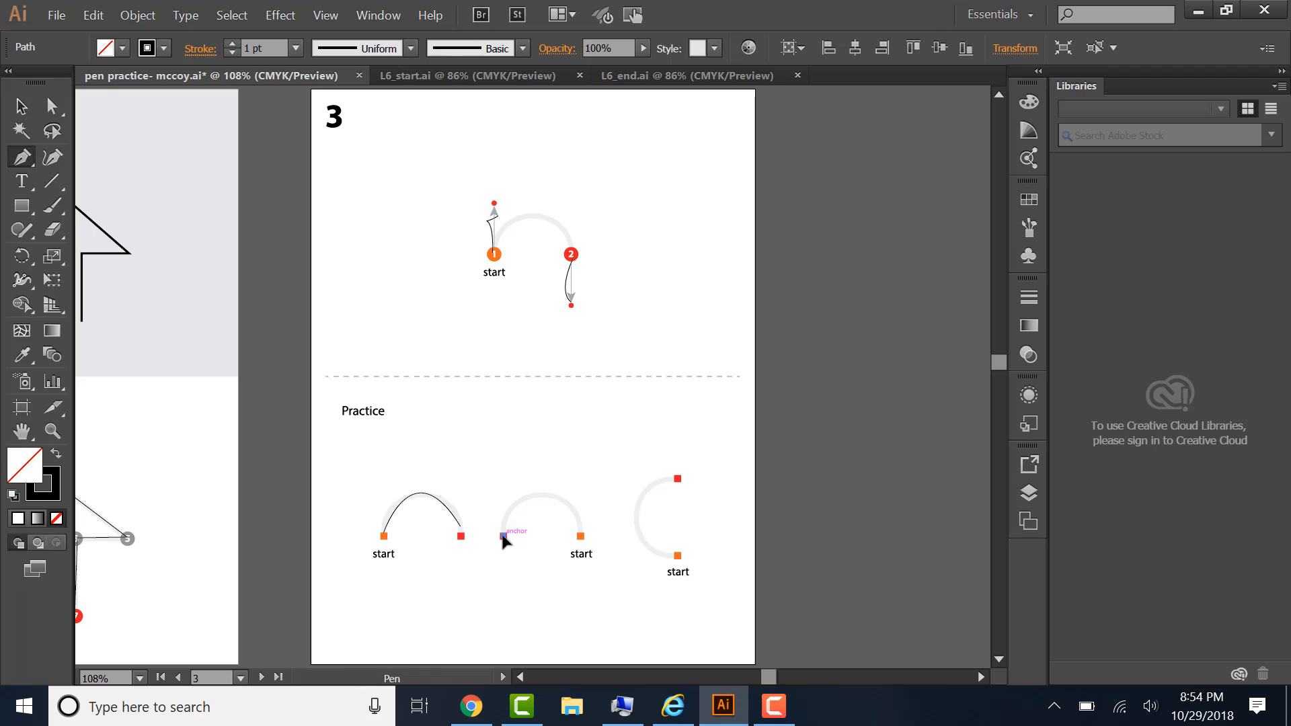
click(504, 536)
click(580, 535)
drag(605, 560, 624, 632)
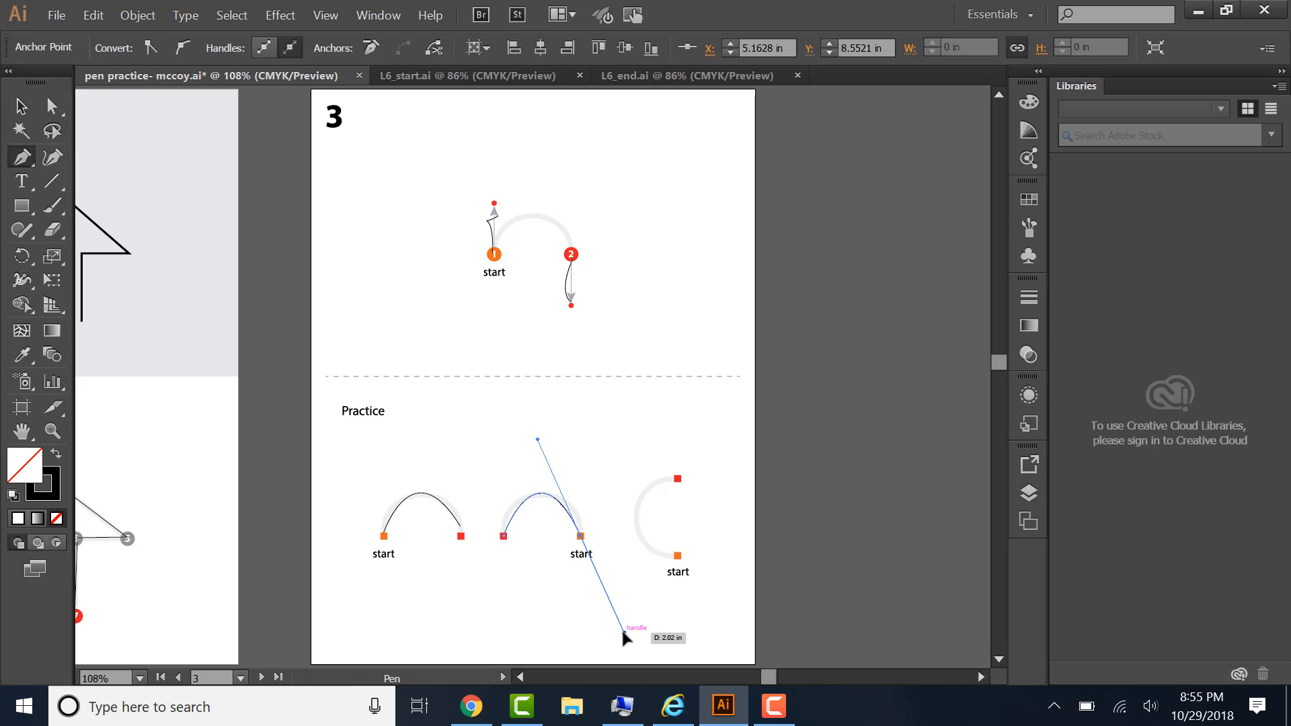
click(232, 15)
click(259, 81)
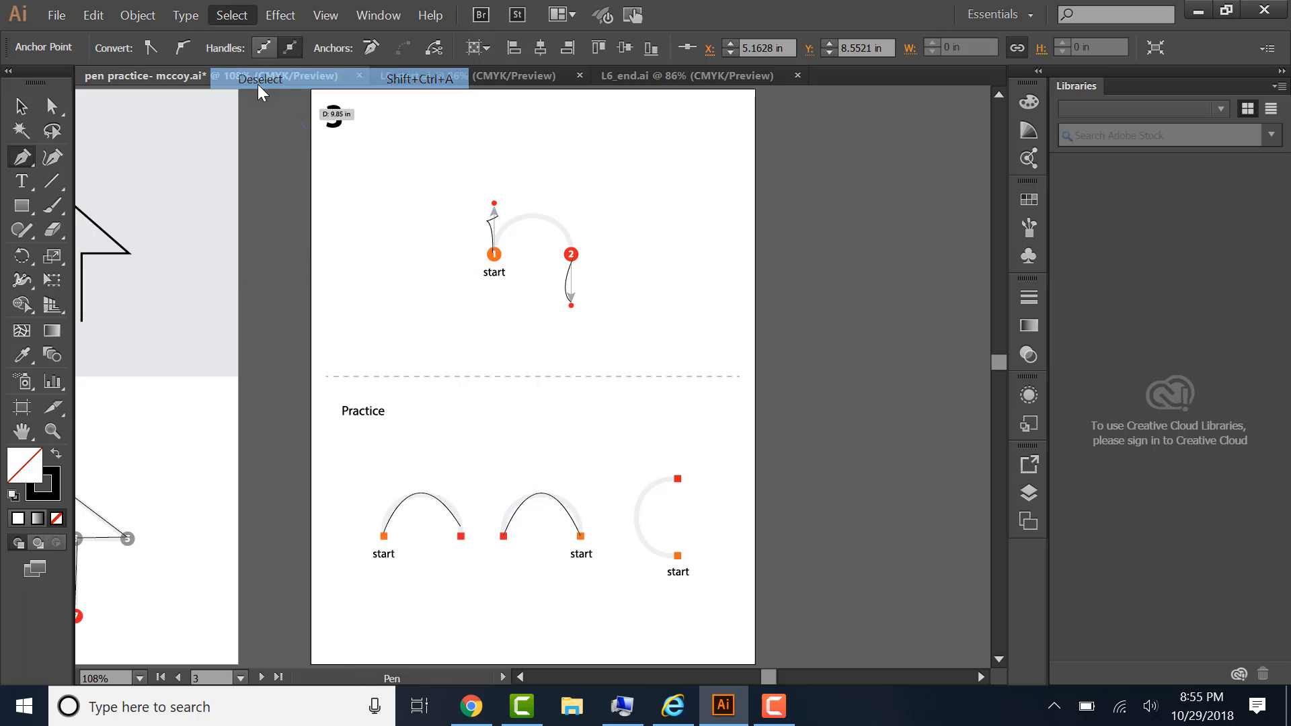
Step: Try to trace the C-shaped Practice arc on artboard 3 with the Pen tool, from its red square to the orange start square
click(679, 479)
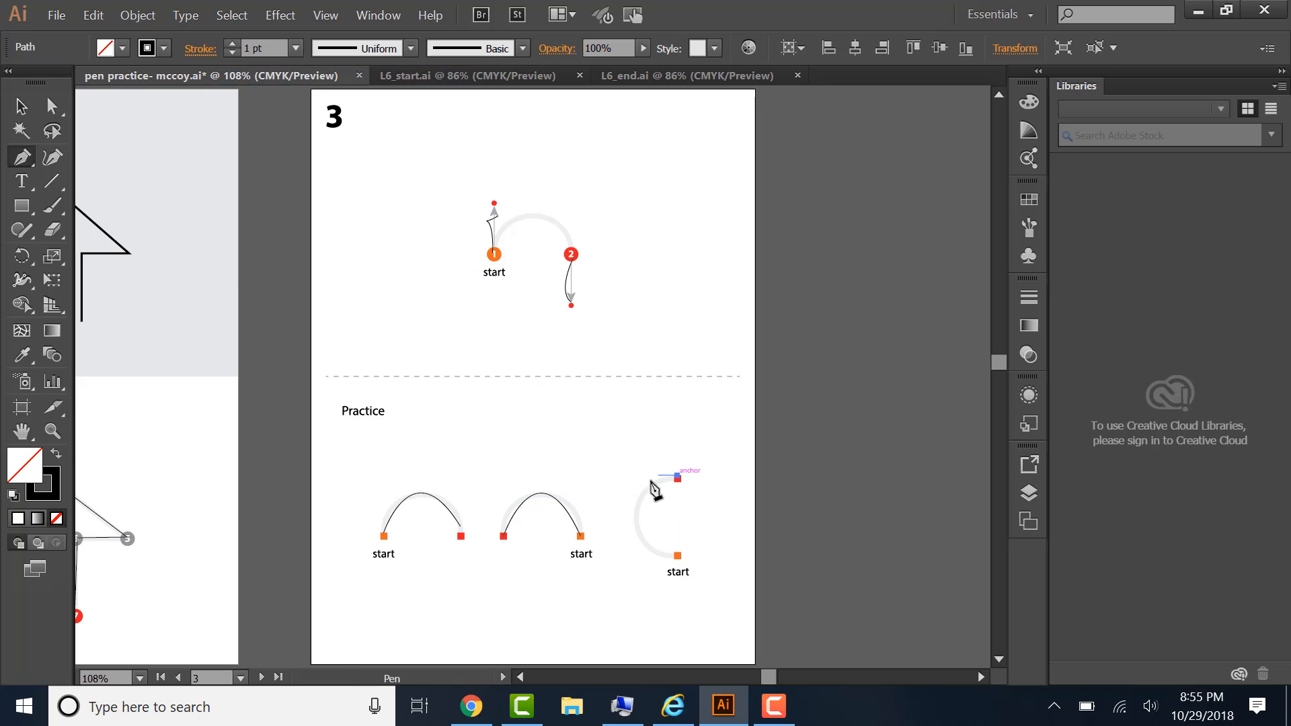
click(636, 521)
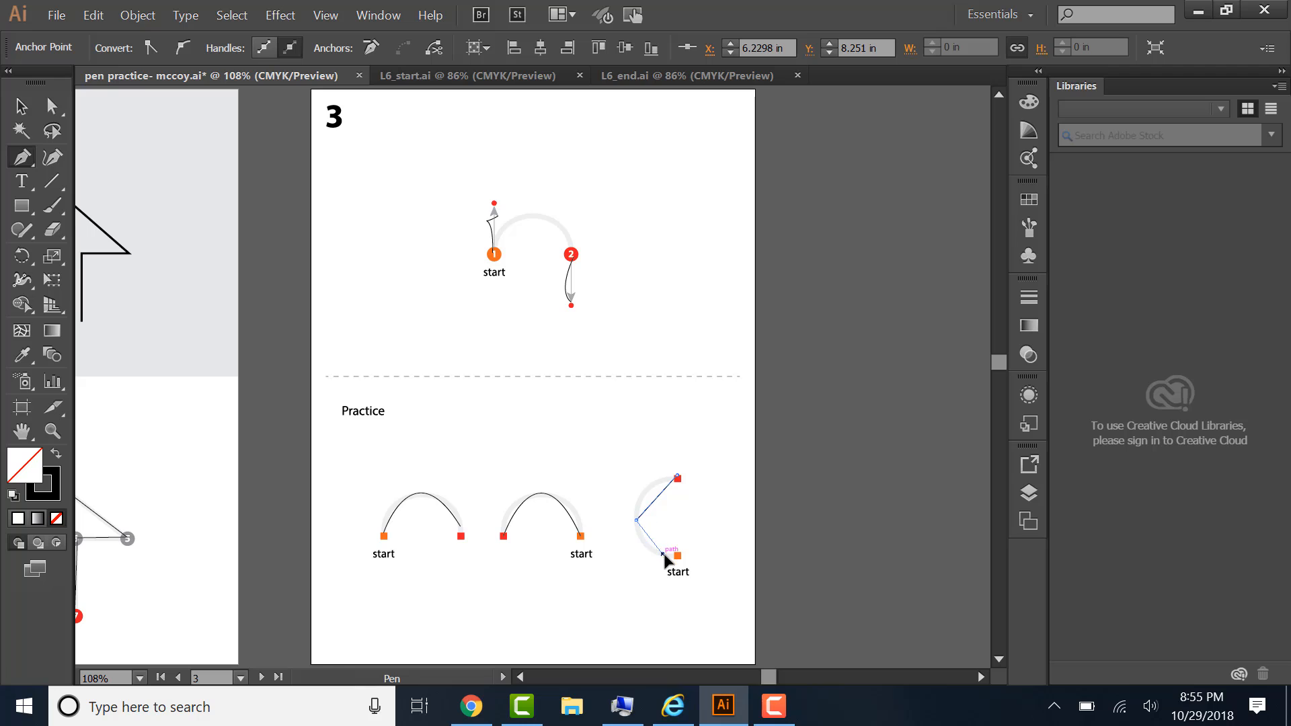
click(680, 553)
drag(680, 554, 745, 472)
click(662, 491)
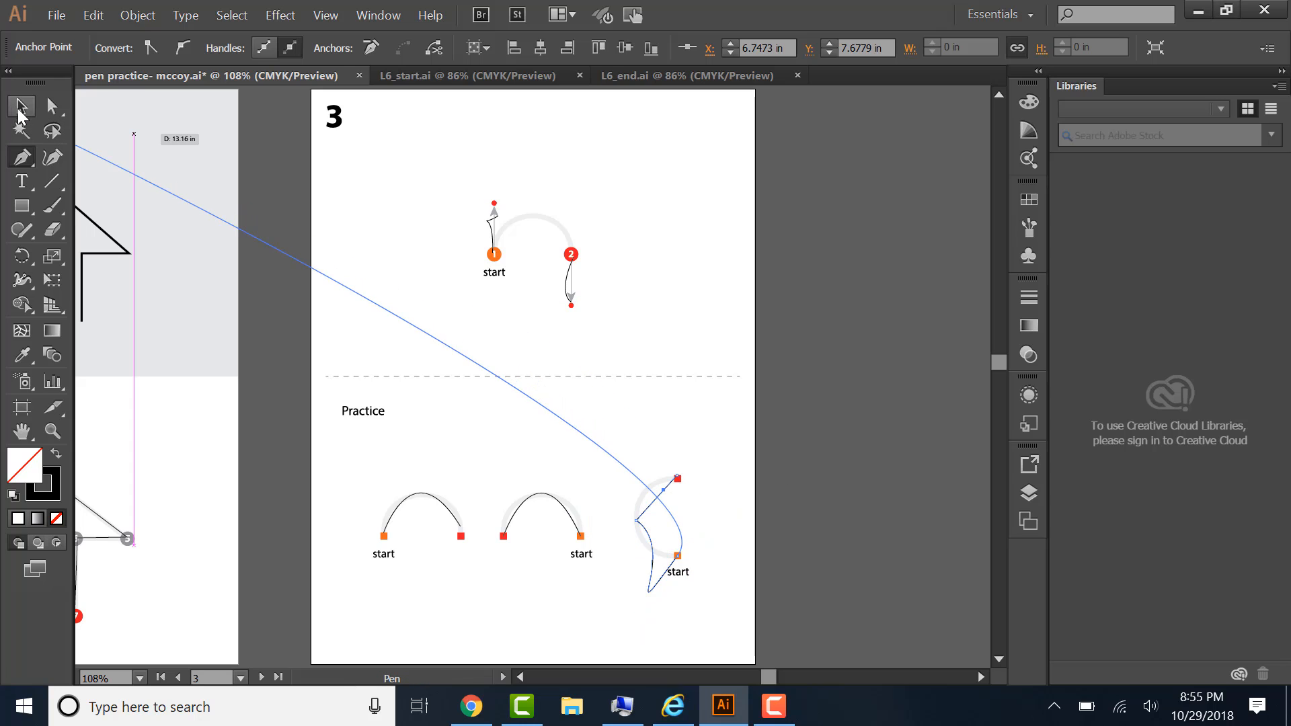
Step: Delete the path pieces drawn over the C-shaped Practice arc
key(v)
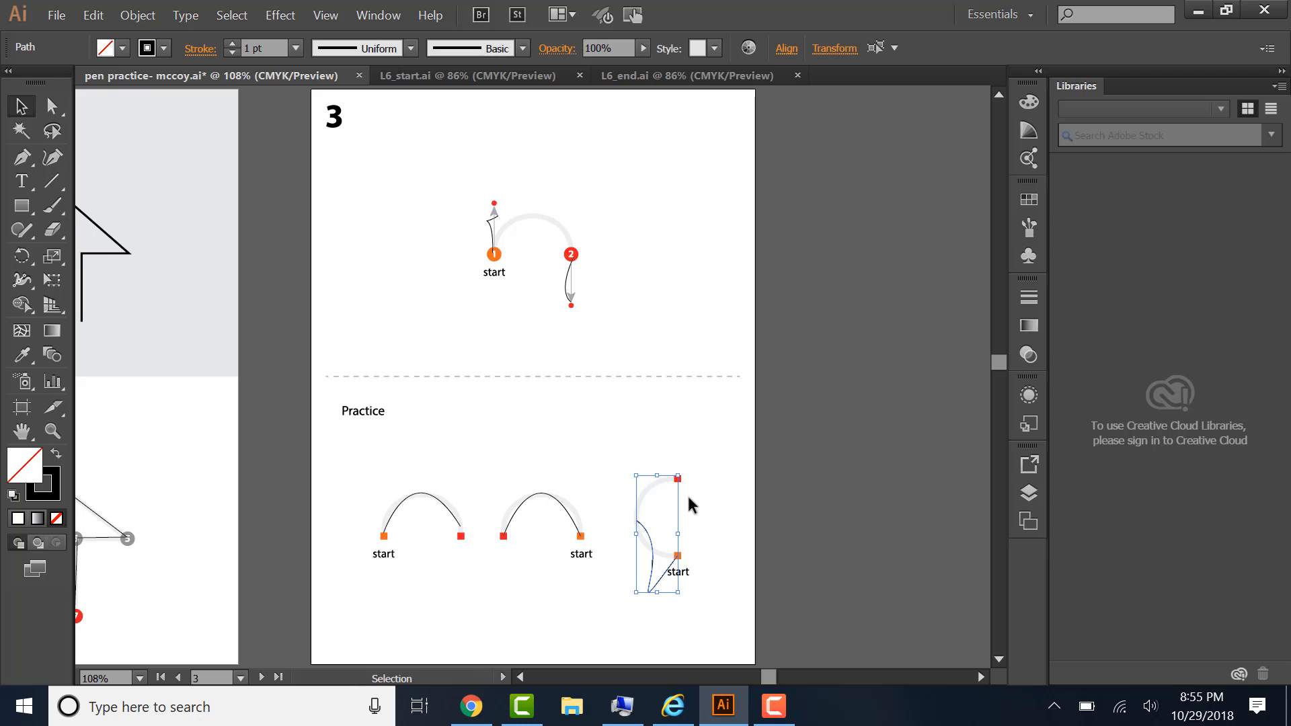
click(671, 482)
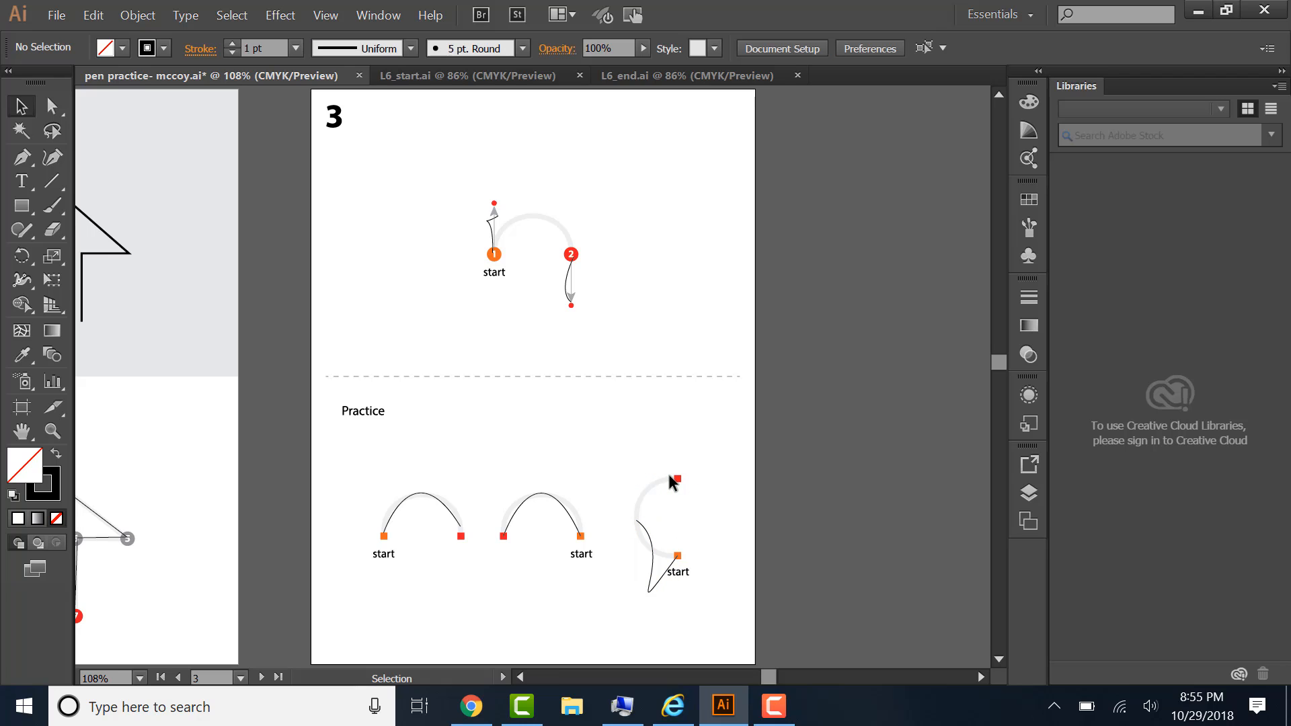
click(659, 561)
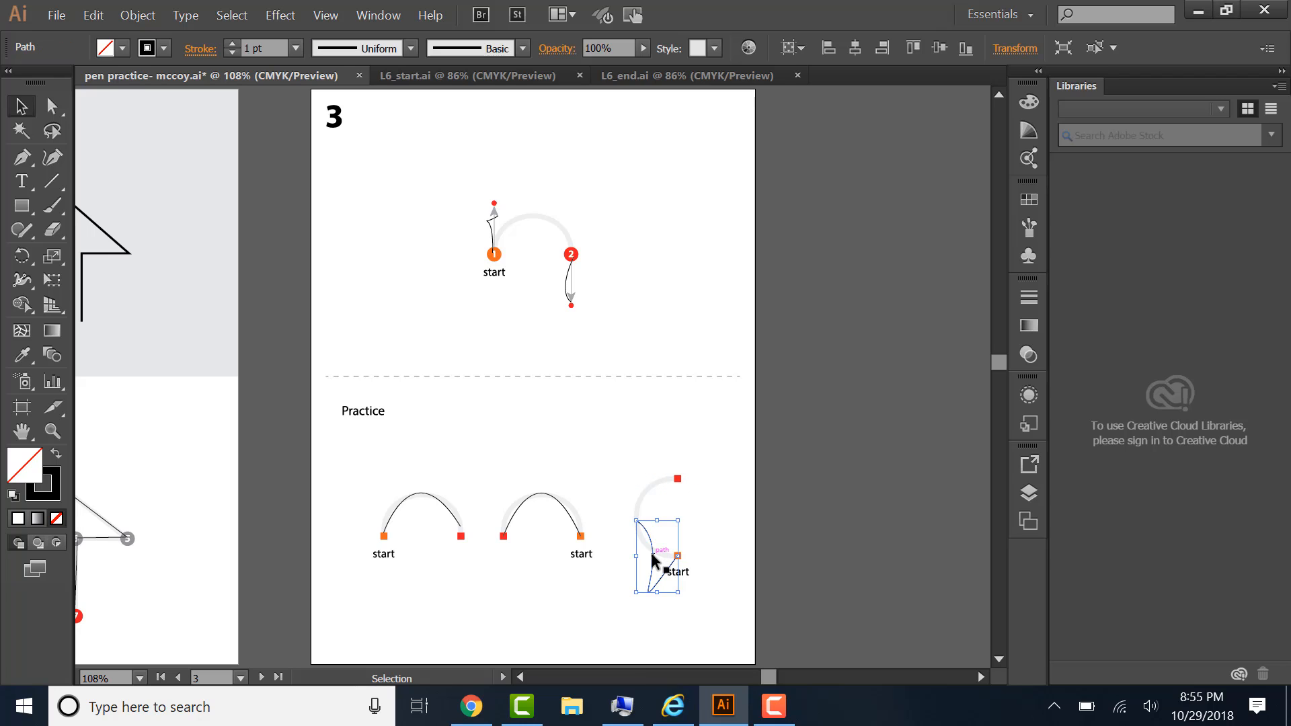
key(Delete)
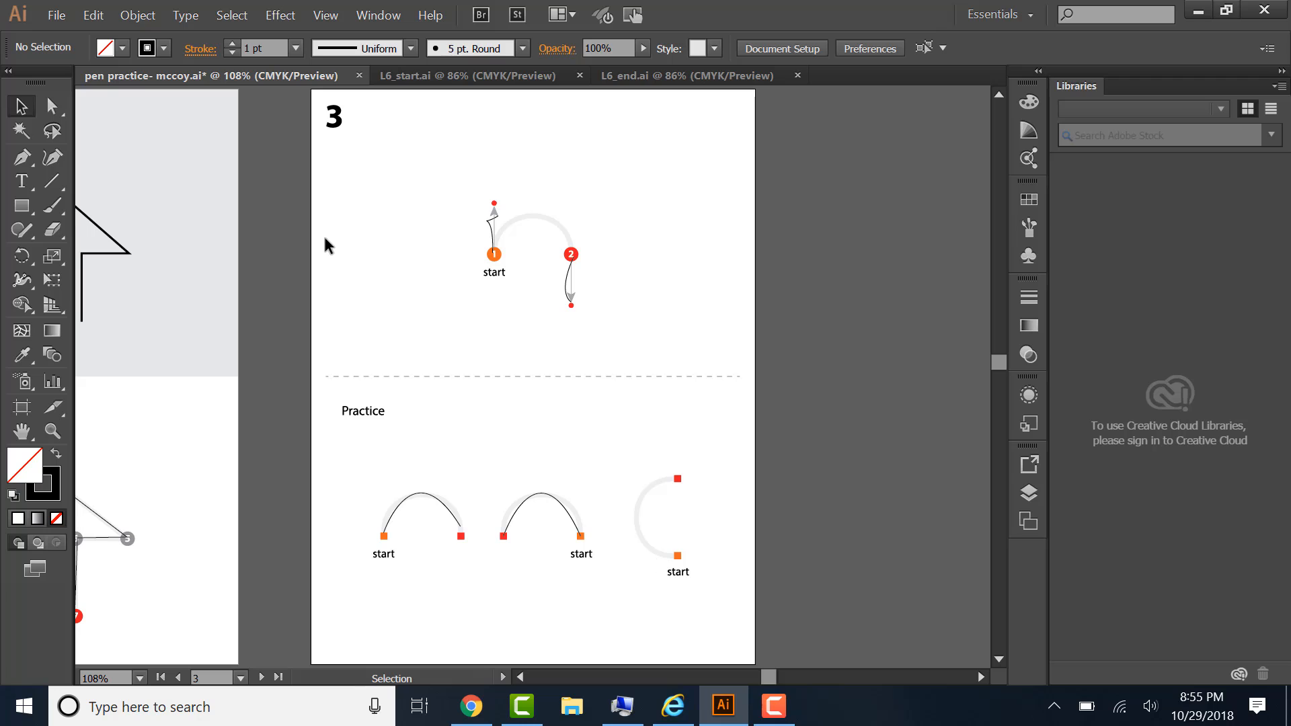
Step: Draw a freeform curvy path with the Pen tool on the empty canvas beside artboard 3
click(22, 157)
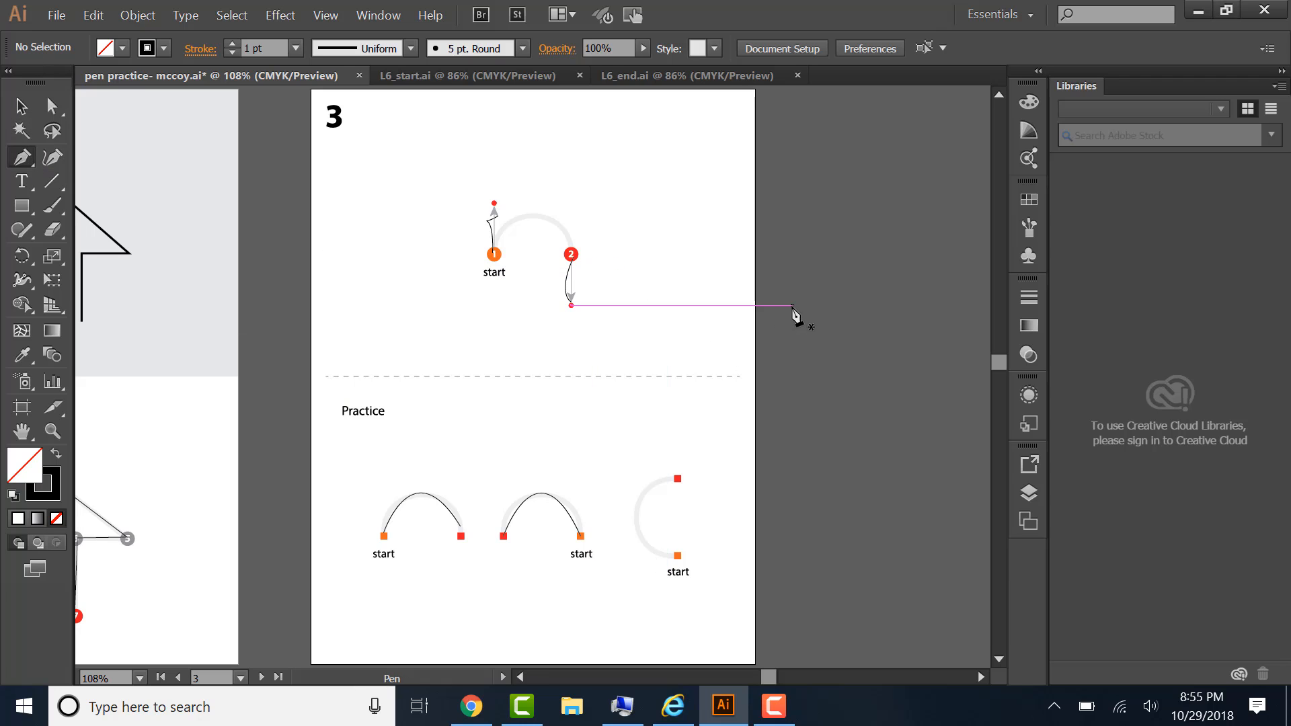
click(791, 305)
drag(892, 287, 844, 373)
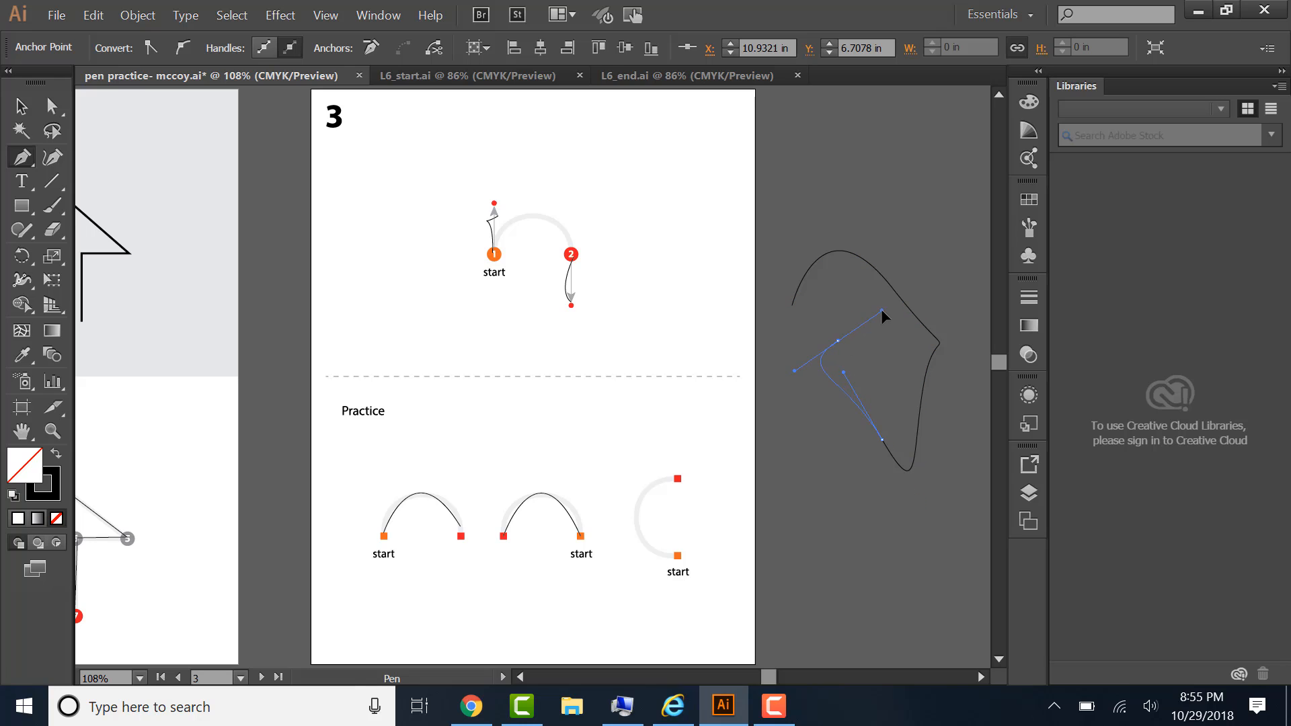
drag(881, 309, 904, 225)
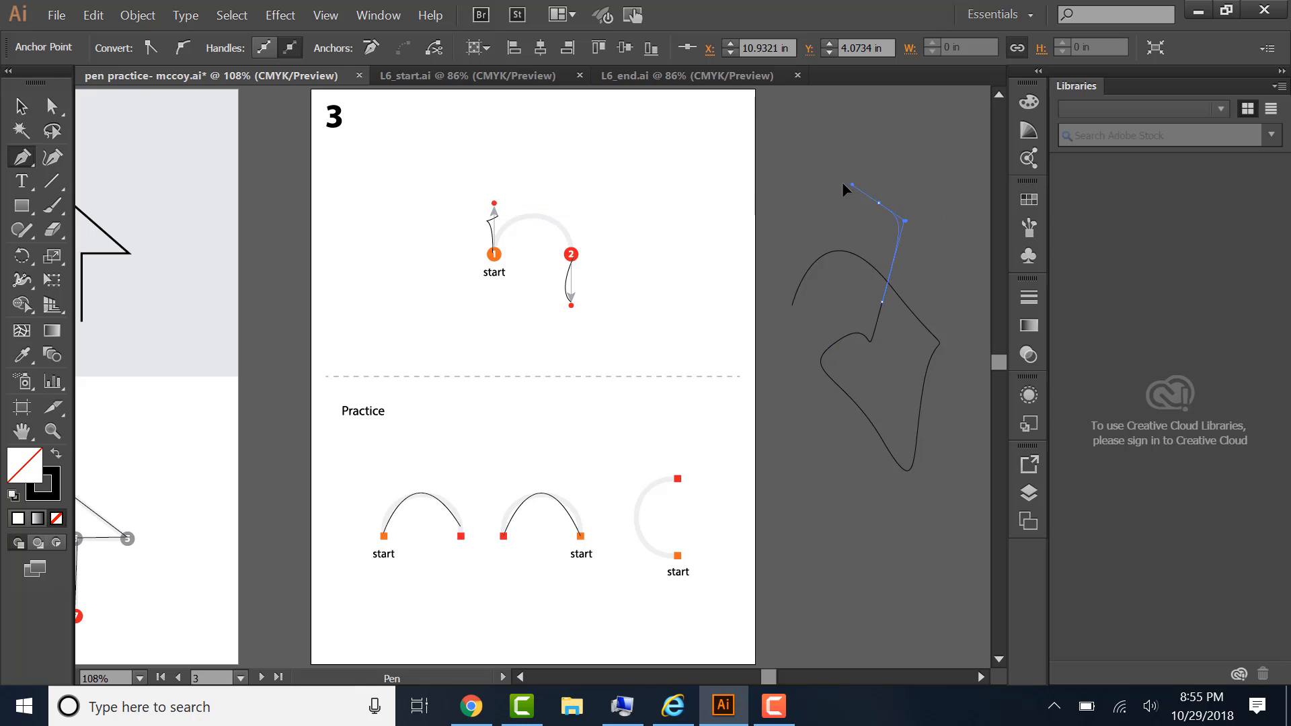
drag(824, 194, 873, 299)
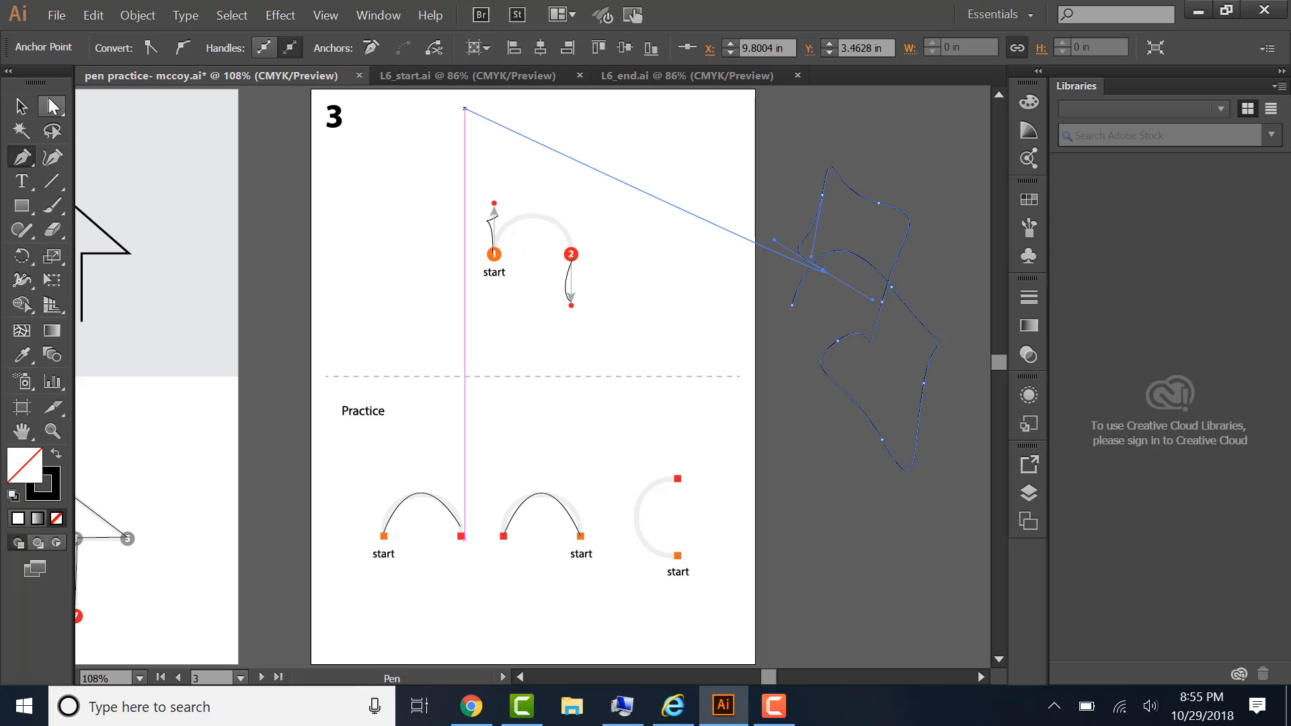
Step: Reshape the freeform path's upper loop with Direct Selection by adjusting a direction handle and moving its anchor points outward
click(52, 106)
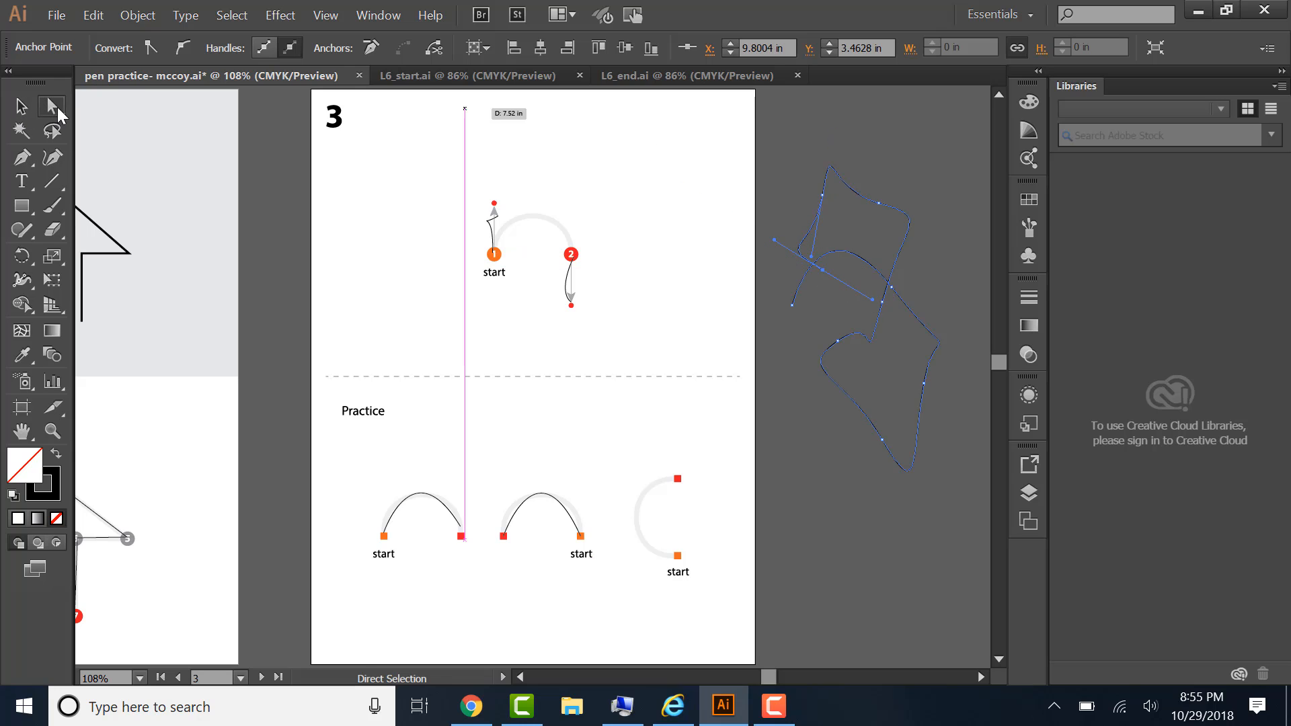
click(901, 212)
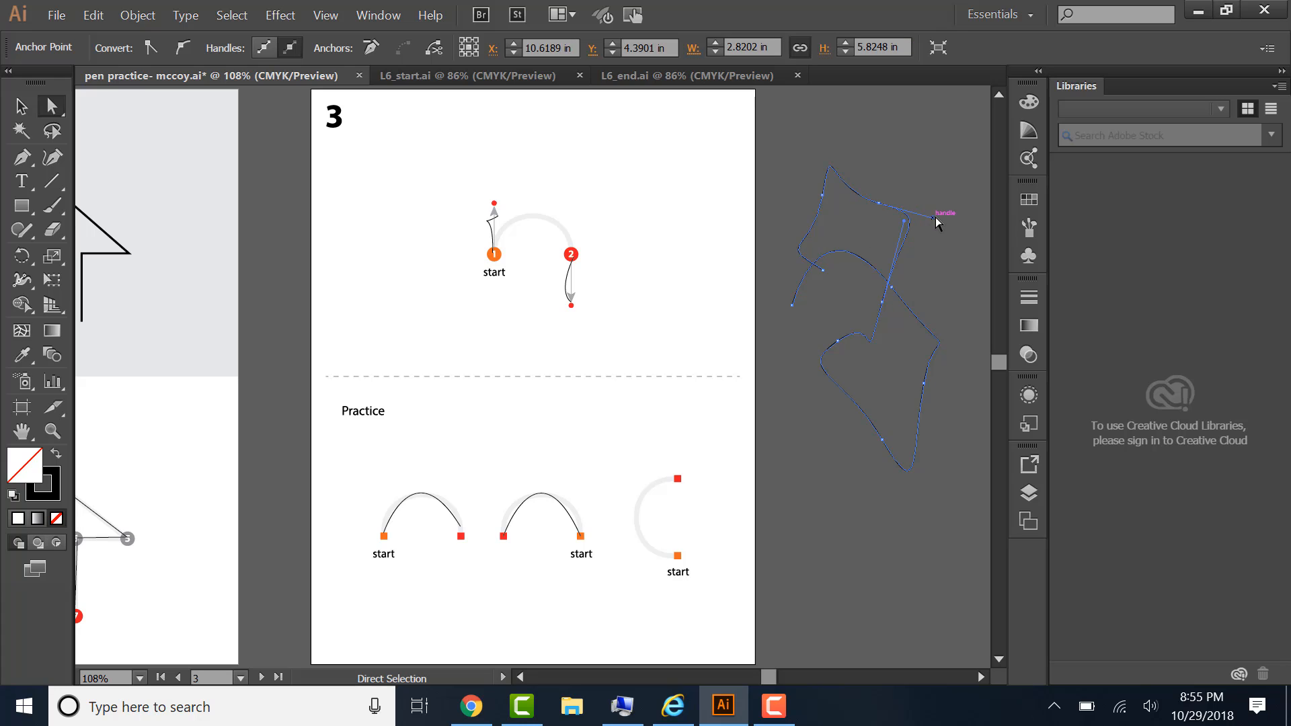
drag(940, 220, 931, 242)
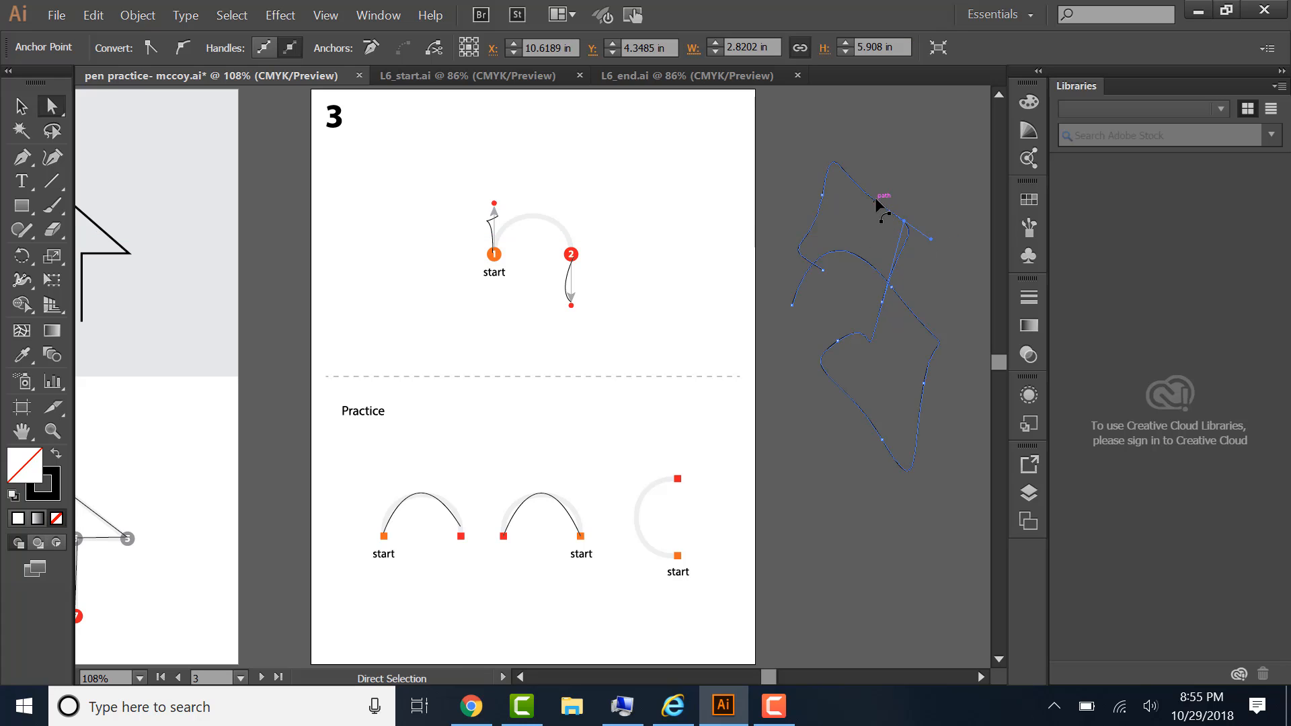
drag(880, 204, 920, 152)
drag(822, 196, 792, 191)
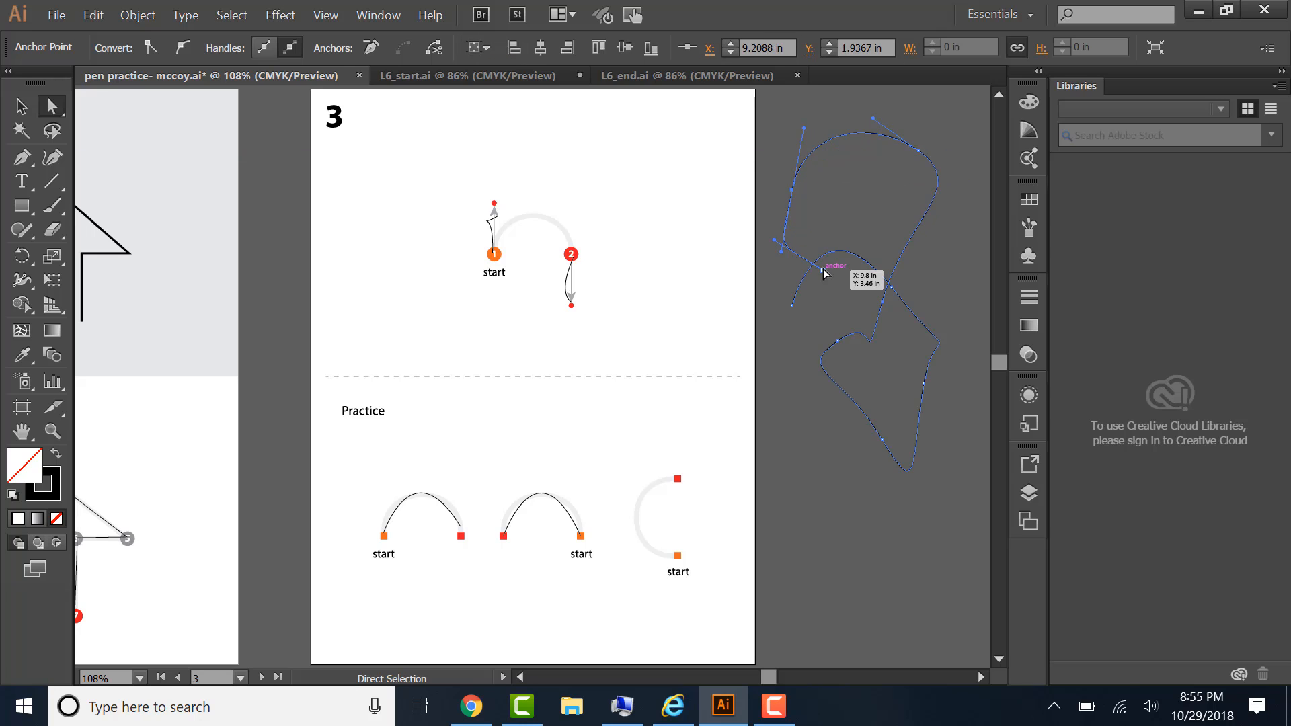
drag(823, 271, 816, 288)
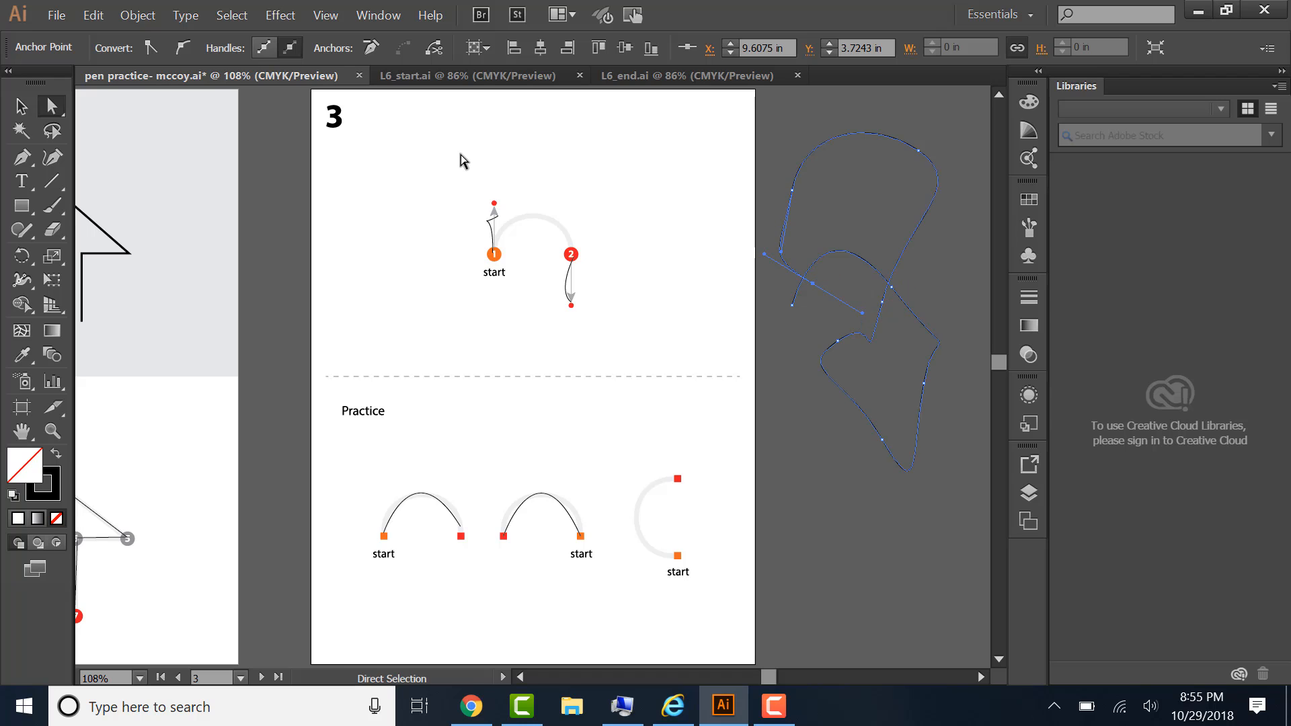
Step: Select the whole freeform path beside artboard 3 and delete it
click(23, 106)
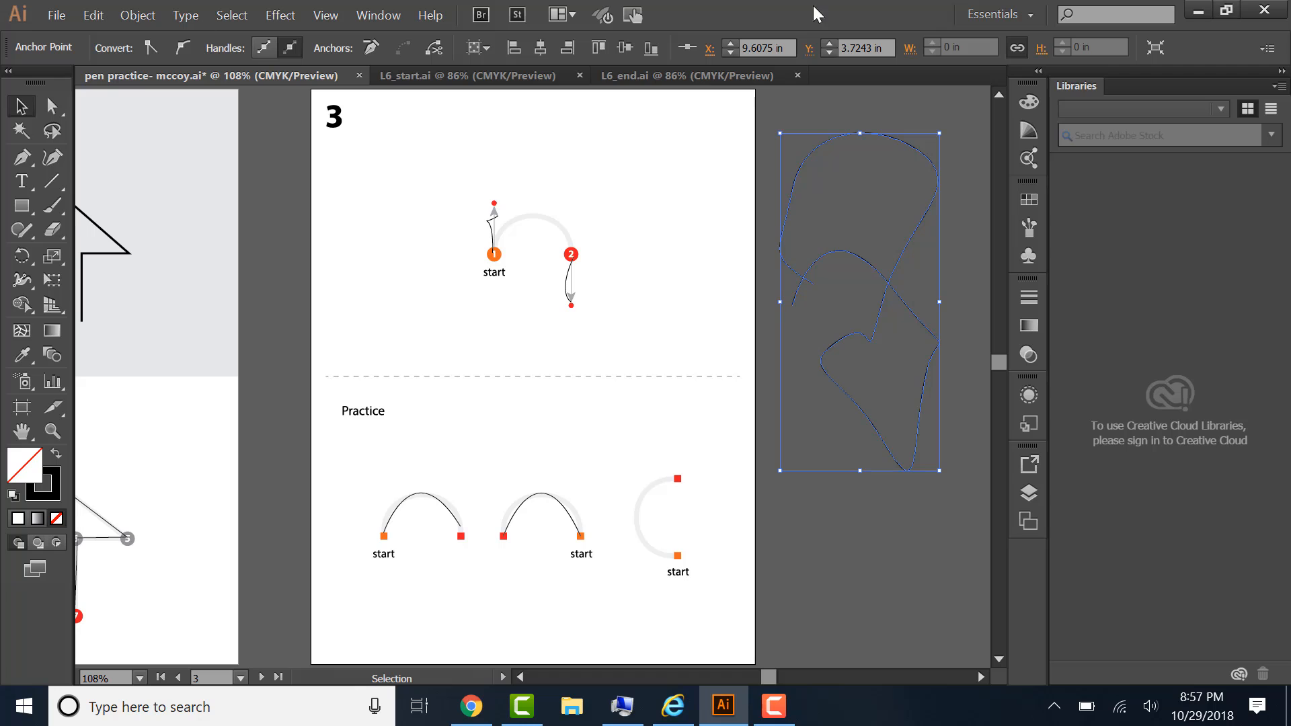
click(820, 136)
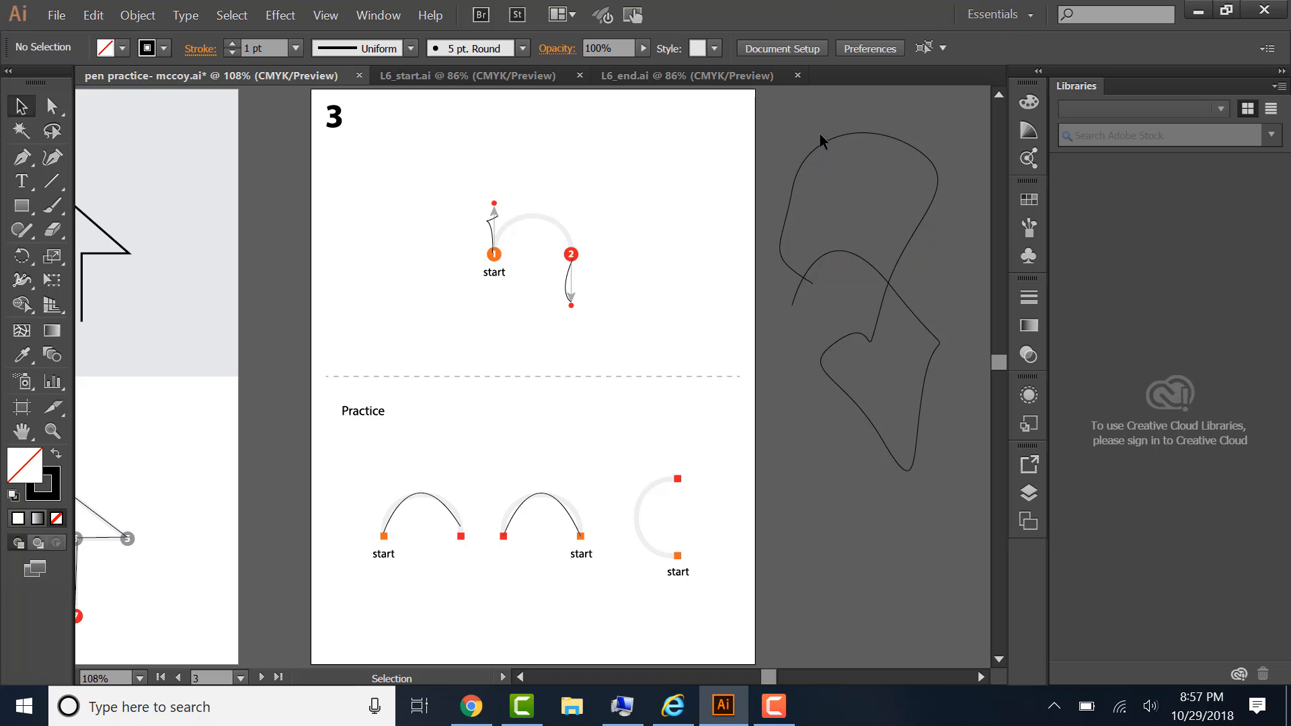
click(823, 140)
key(Delete)
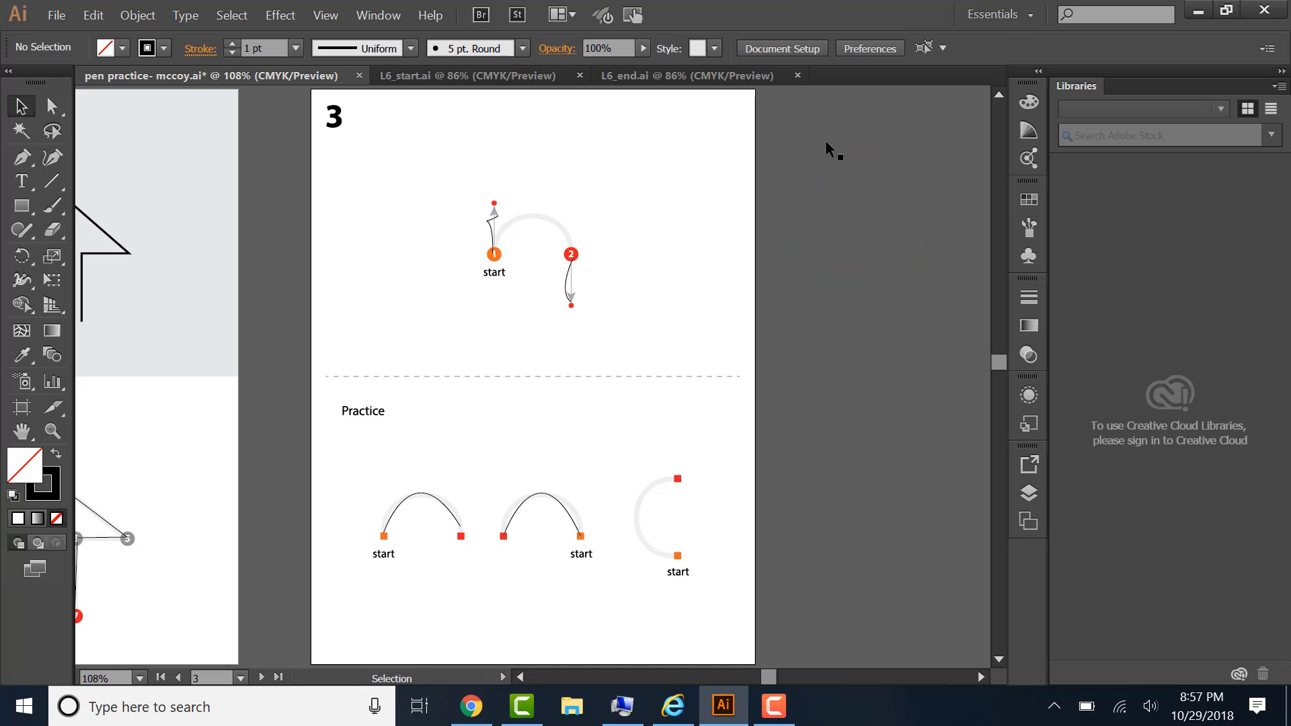
Step: Go to artboard 4 and trace the Practice wave with the Pen tool from the orange square to the red square
click(178, 677)
click(261, 677)
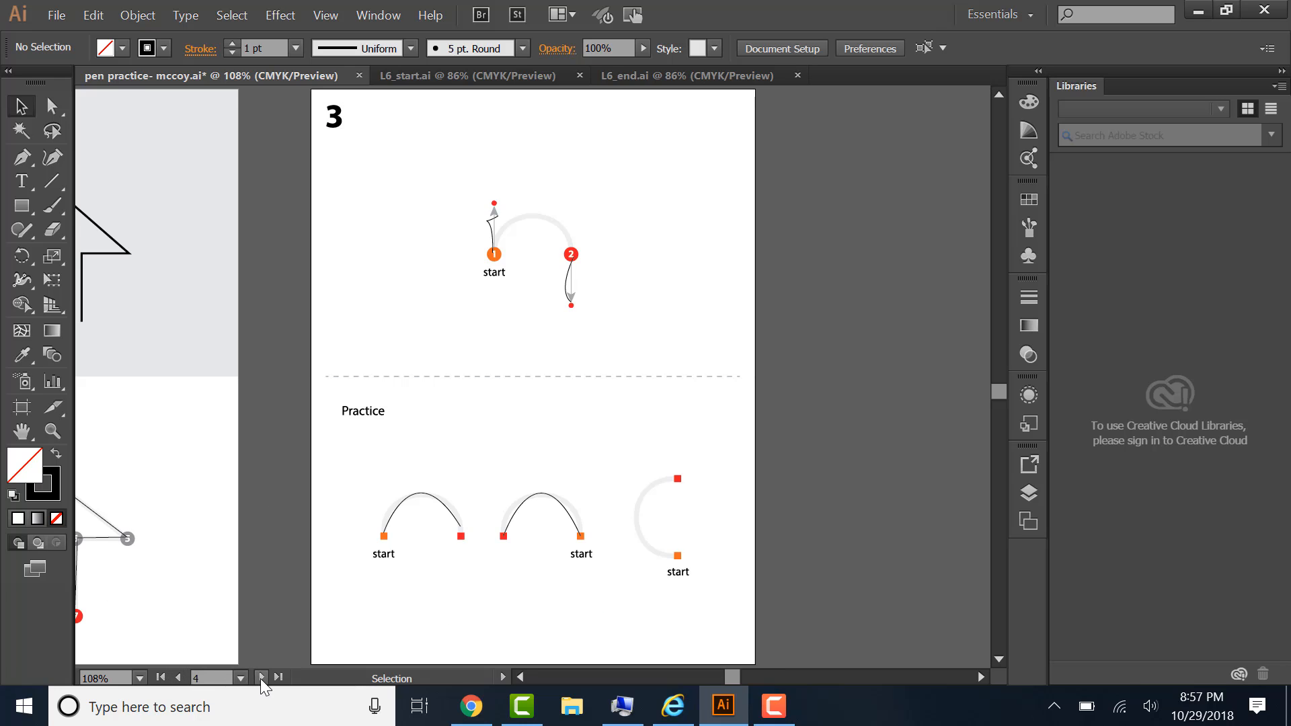
click(261, 677)
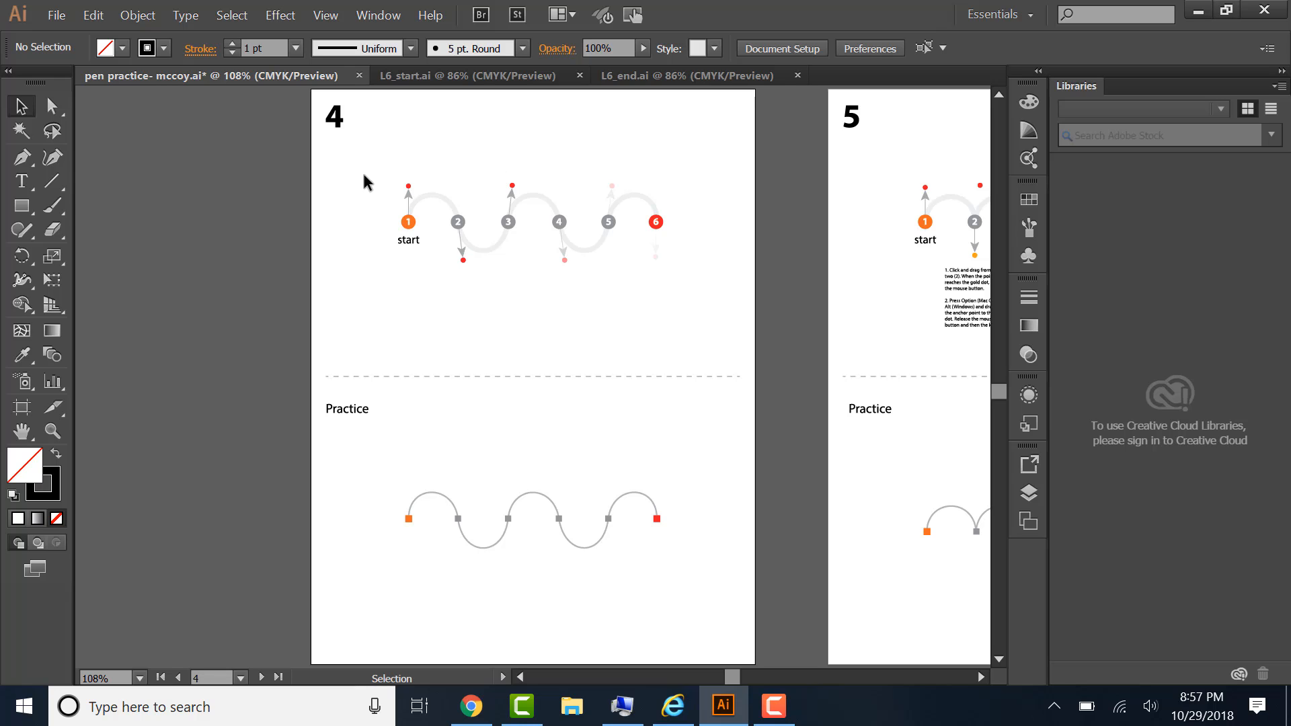
click(23, 157)
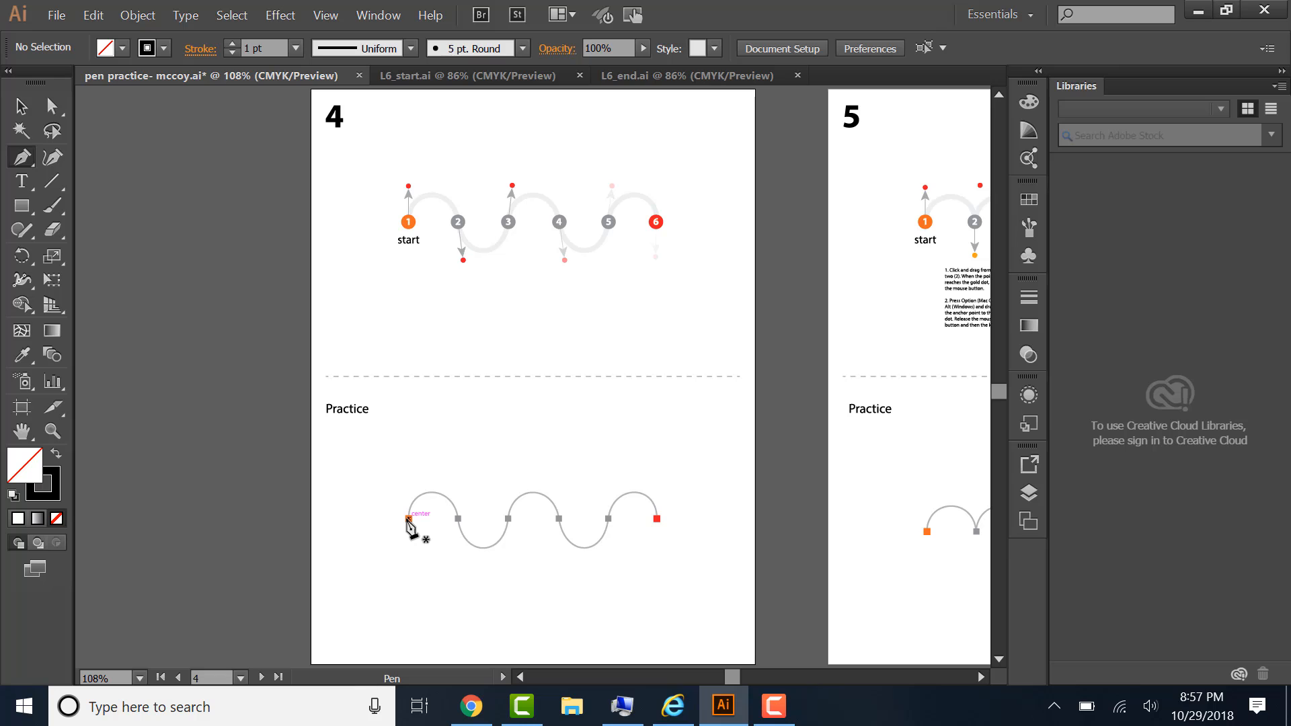
drag(409, 519, 404, 496)
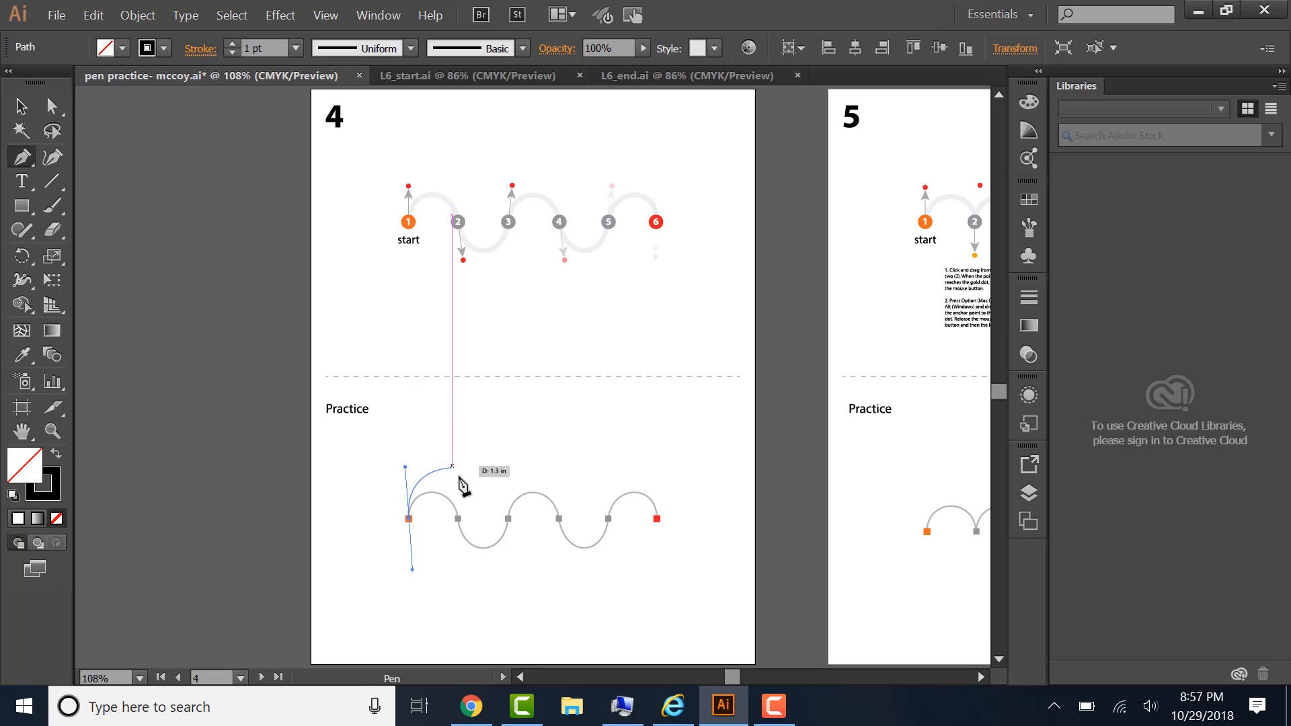
drag(458, 519, 525, 472)
drag(528, 471, 657, 527)
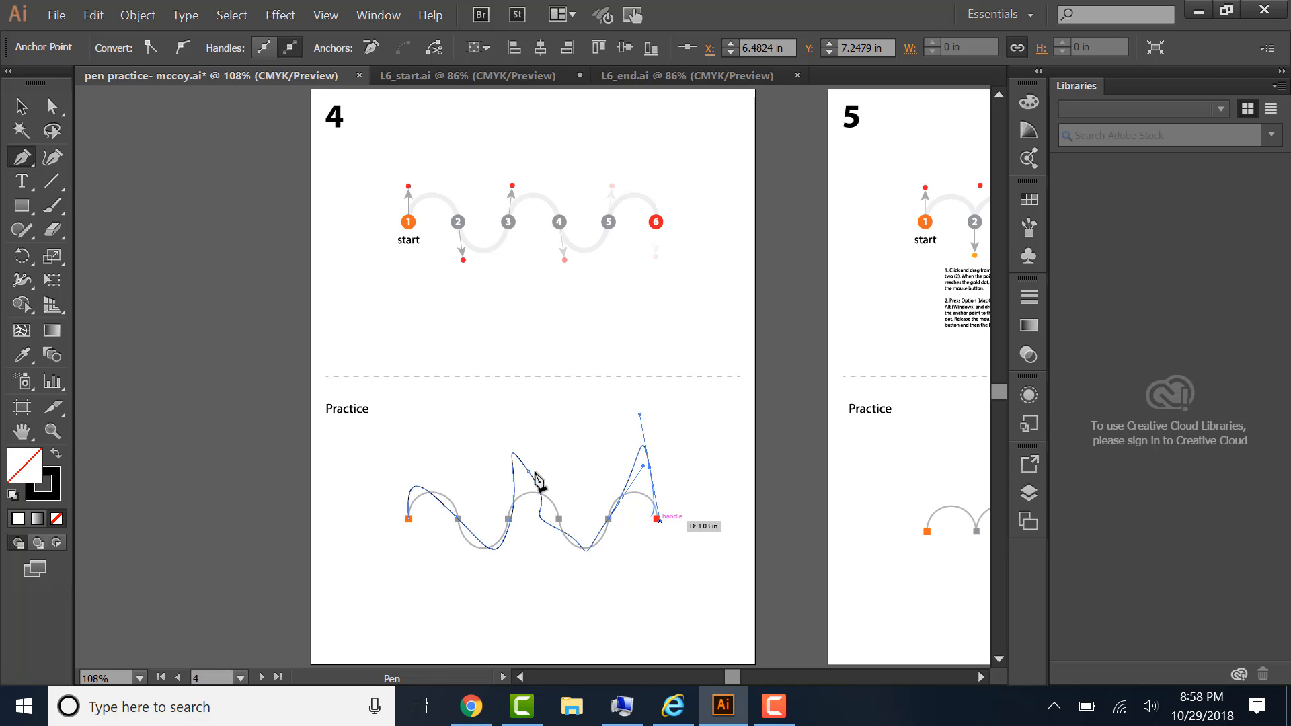
Step: Reshape the wave path's first crest and first trough with Direct Selection to follow the grey template
click(52, 107)
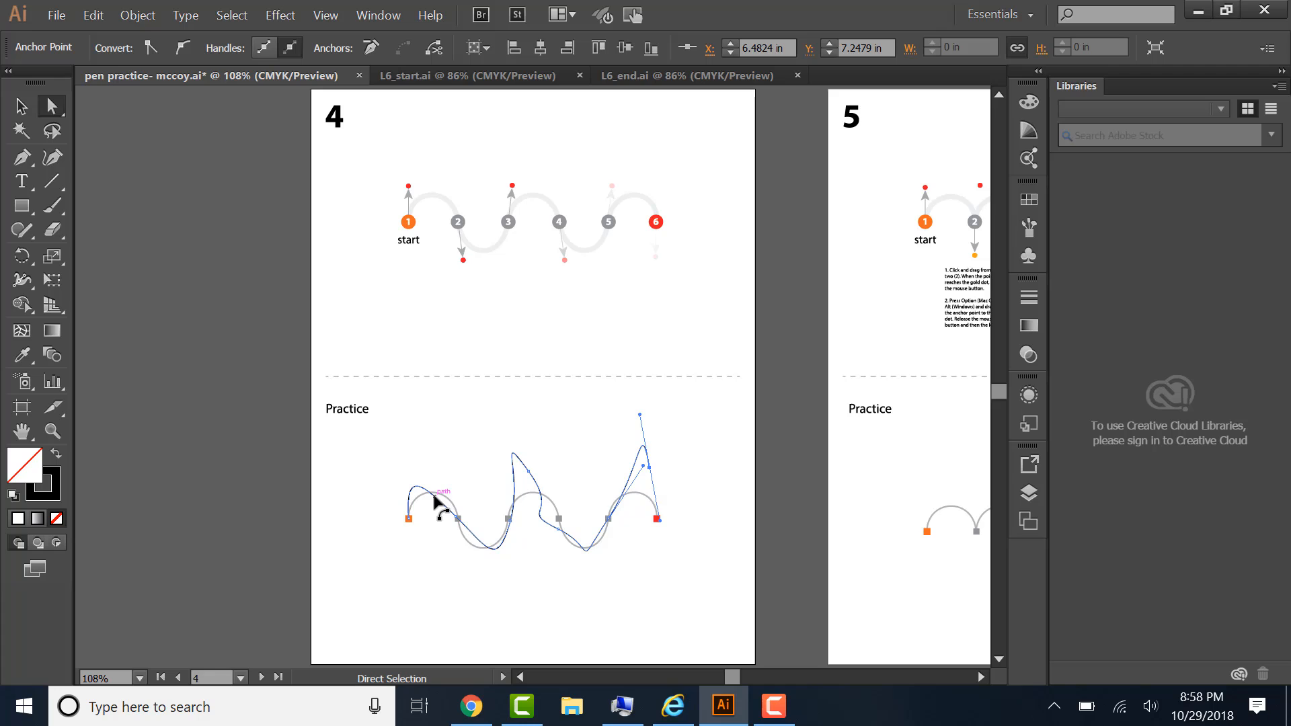
drag(435, 501, 452, 505)
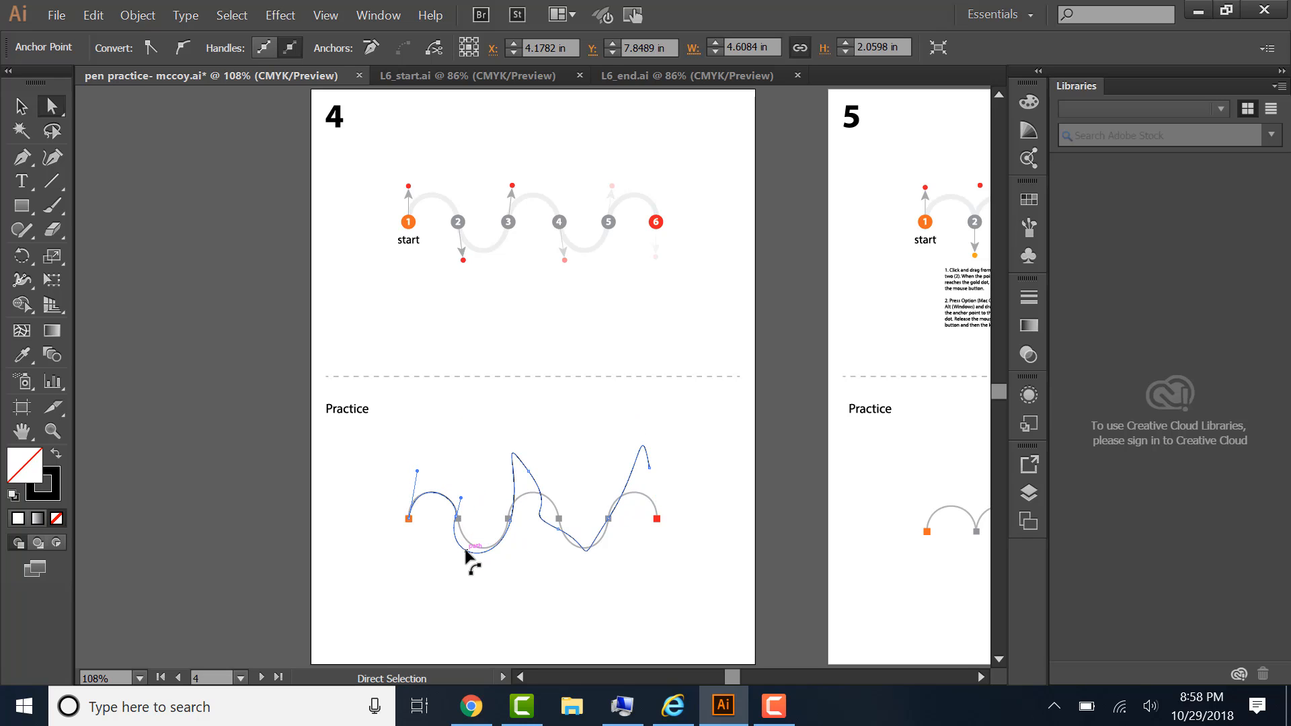
drag(469, 556, 475, 551)
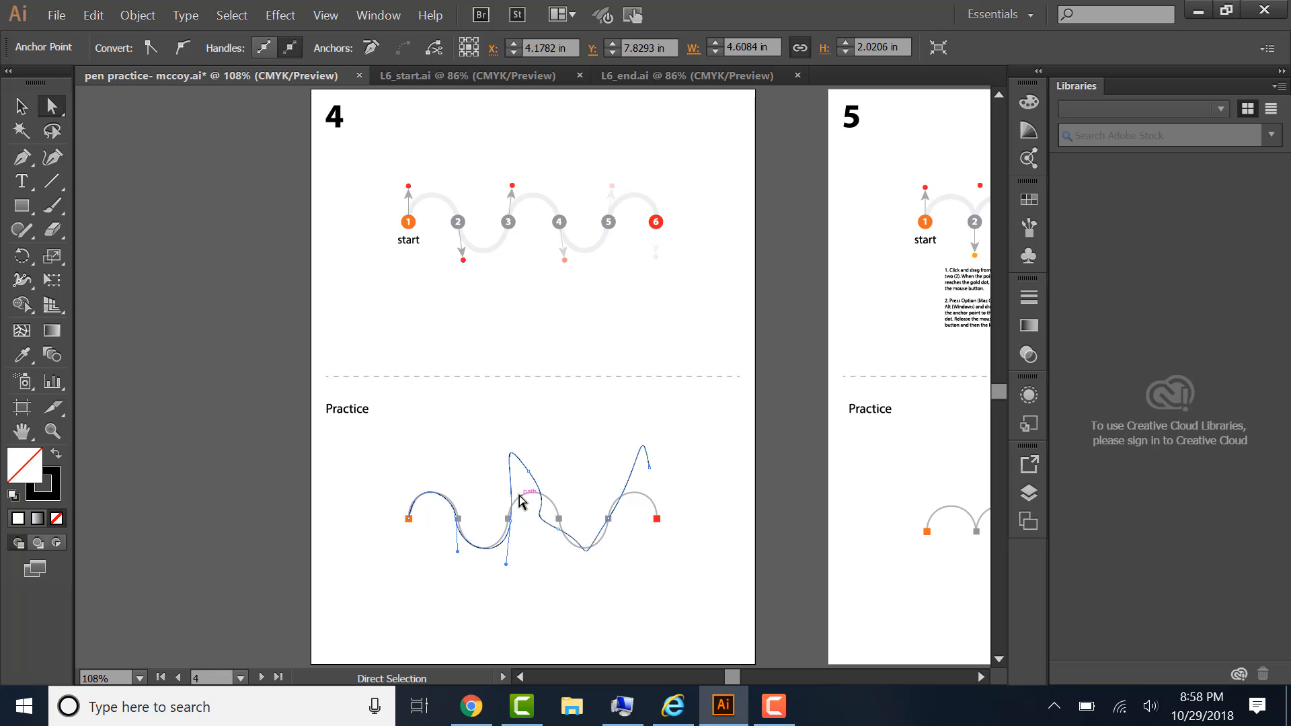
Step: Adjust the wave path's remaining curves and anchor points to match the template through to the red square, and deselect it
mouse_move(521, 470)
mouse_down()
mouse_move(539, 494)
mouse_move(523, 491)
mouse_up()
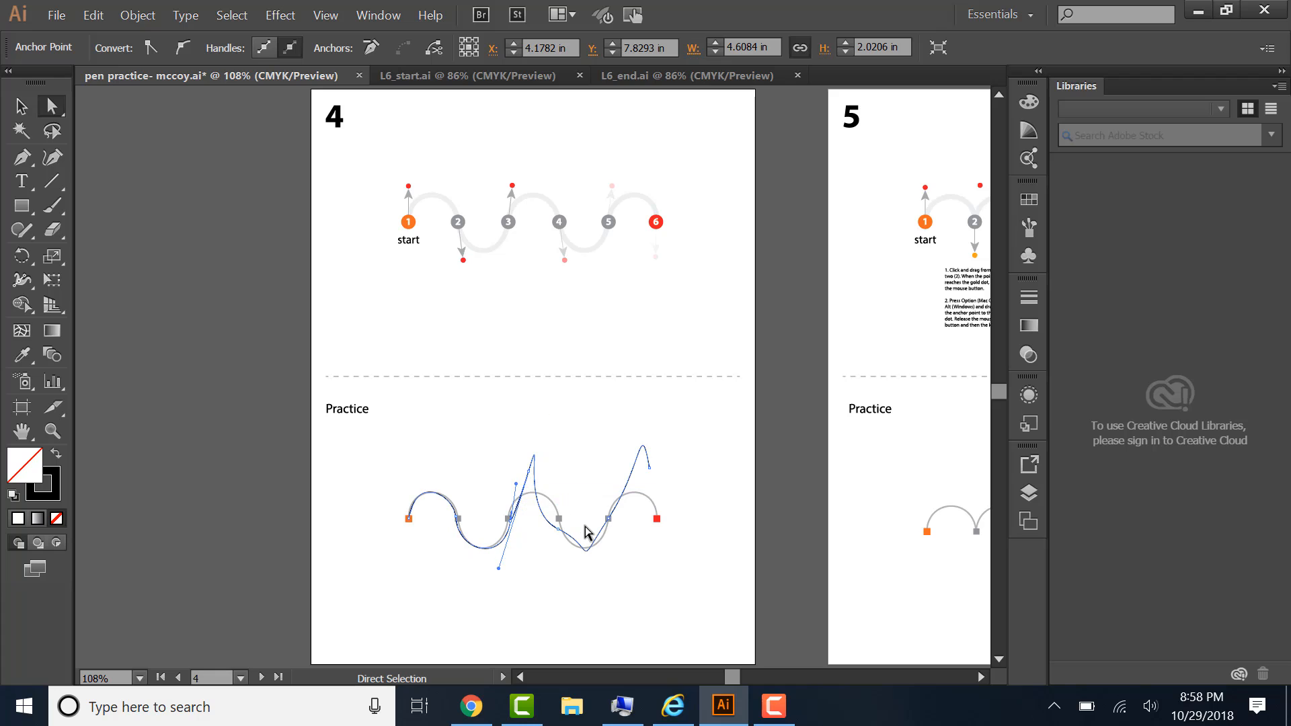
drag(577, 546, 568, 531)
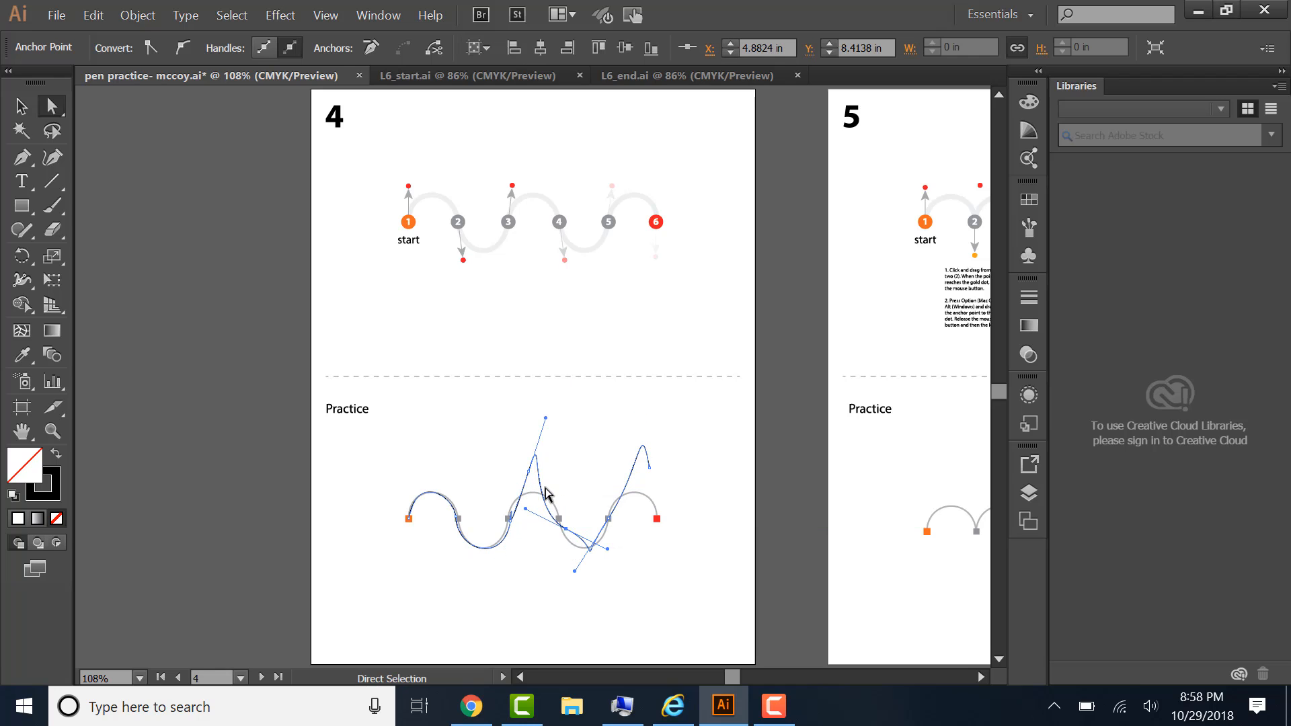
drag(537, 467, 564, 534)
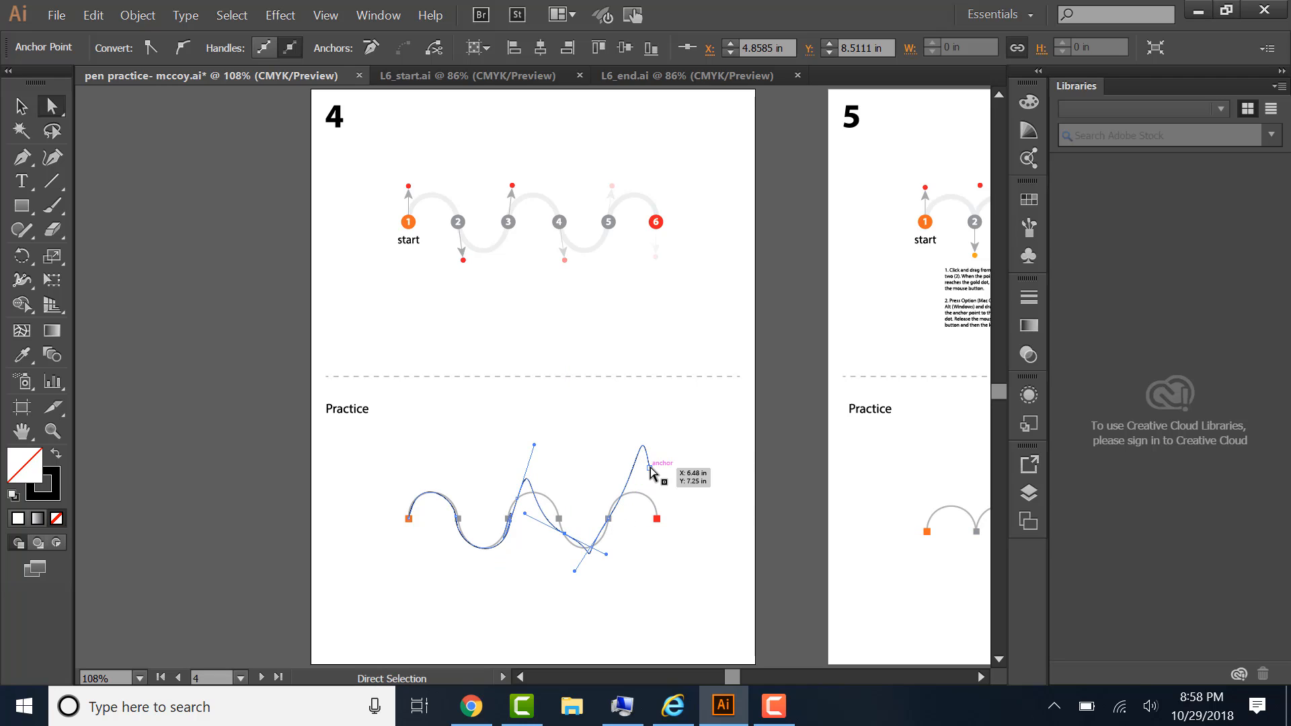
drag(652, 473, 566, 539)
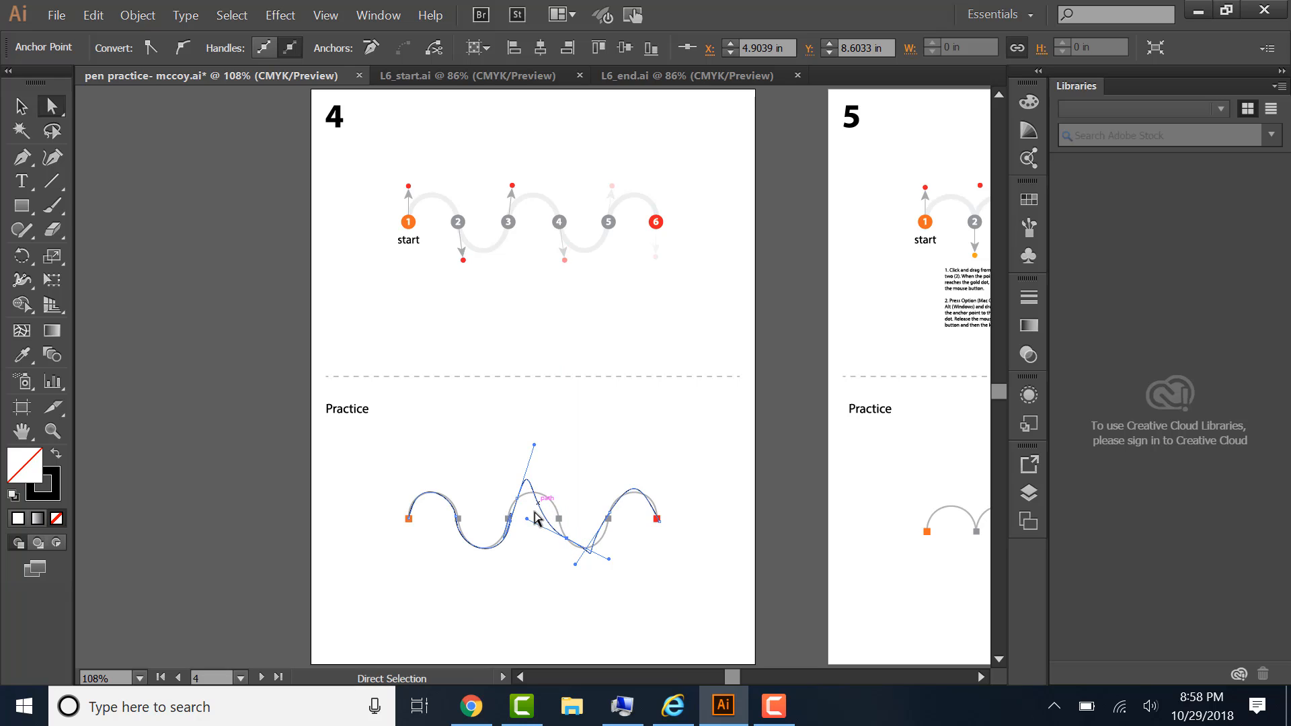
mouse_move(535, 446)
mouse_down()
mouse_move(553, 463)
mouse_move(539, 449)
mouse_up()
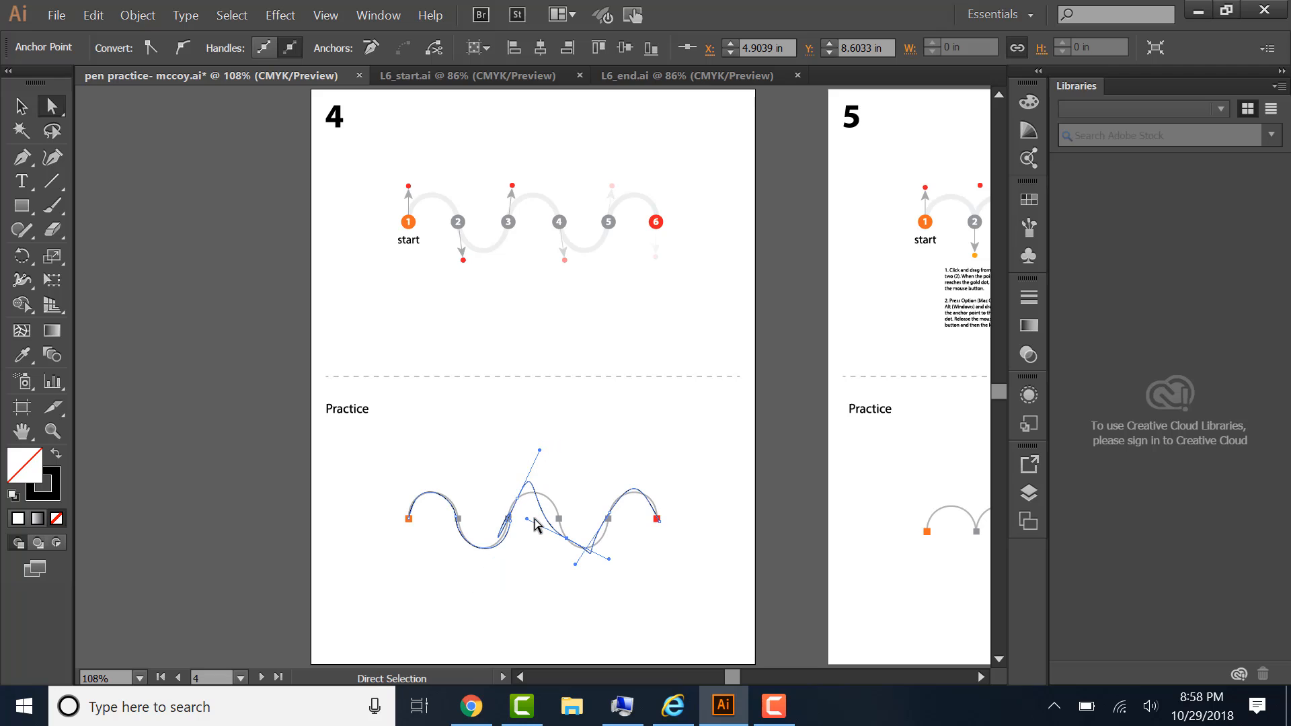
drag(527, 525, 514, 482)
click(508, 519)
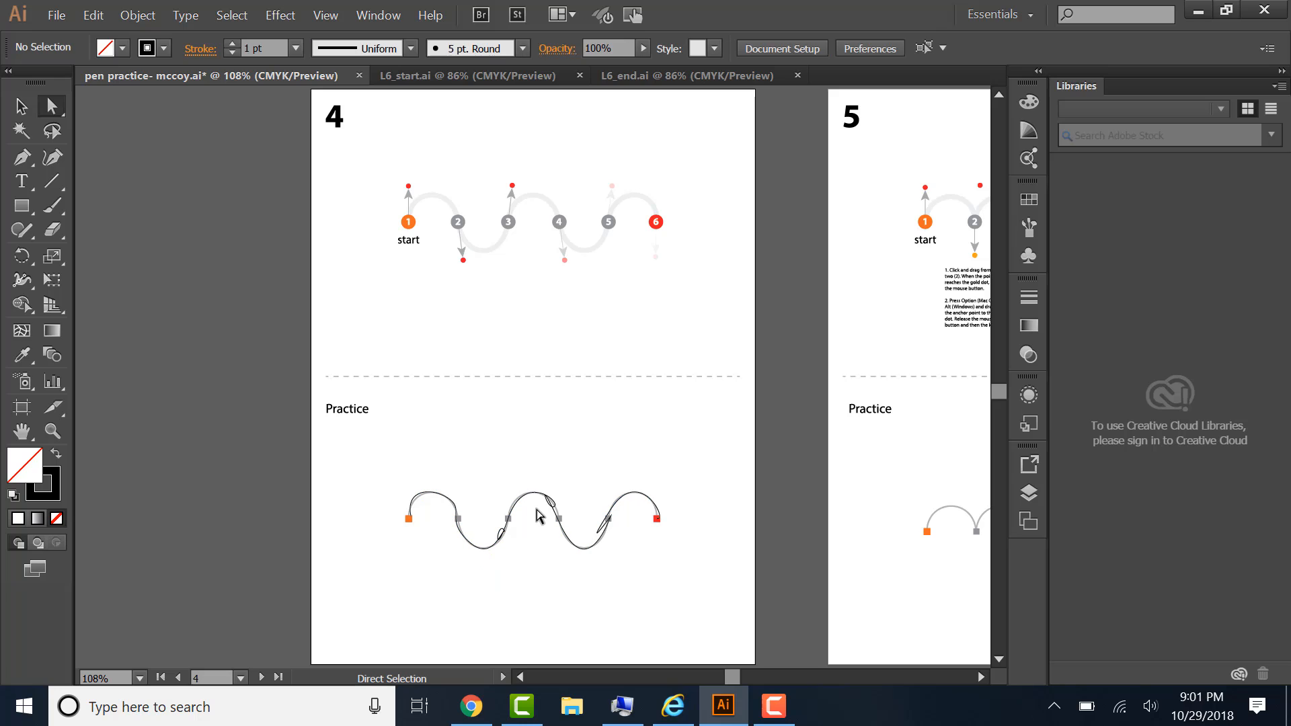
click(536, 518)
click(495, 585)
Step: Go to artboard 5 and zoom in to 150% on its instructions and Practice arcs
click(260, 677)
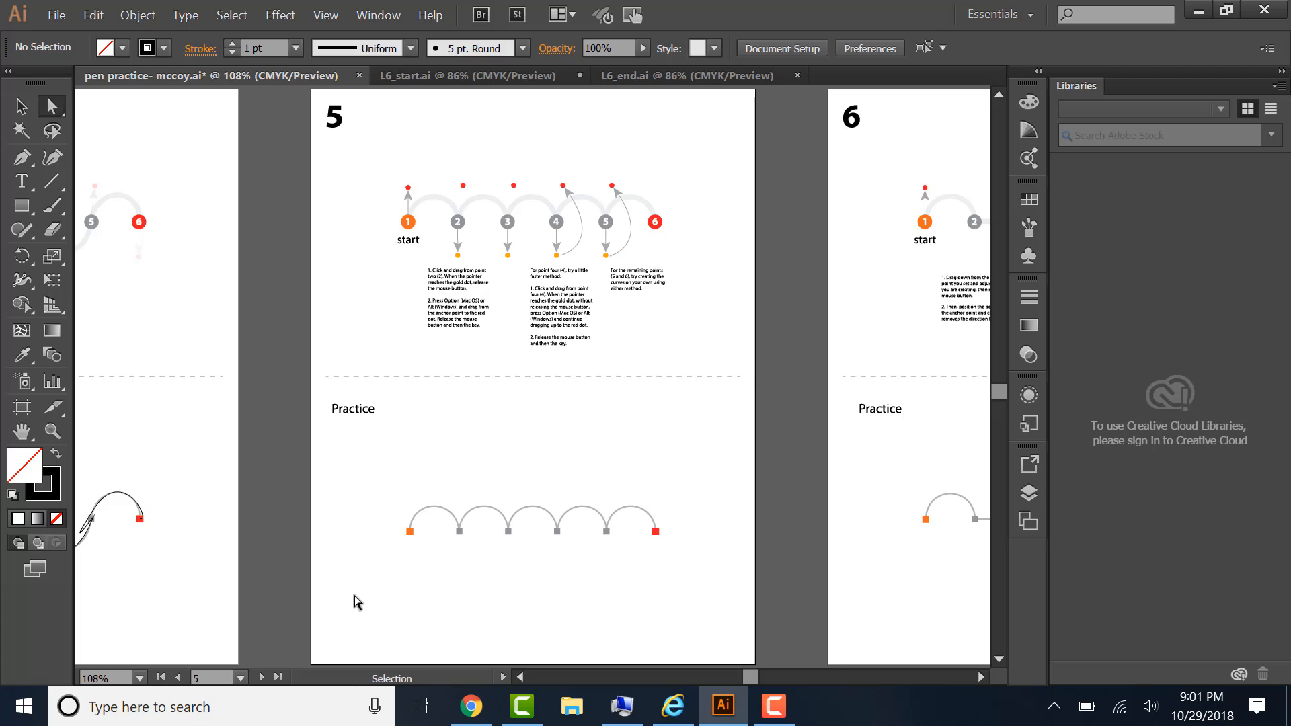
key(ctrl+plus)
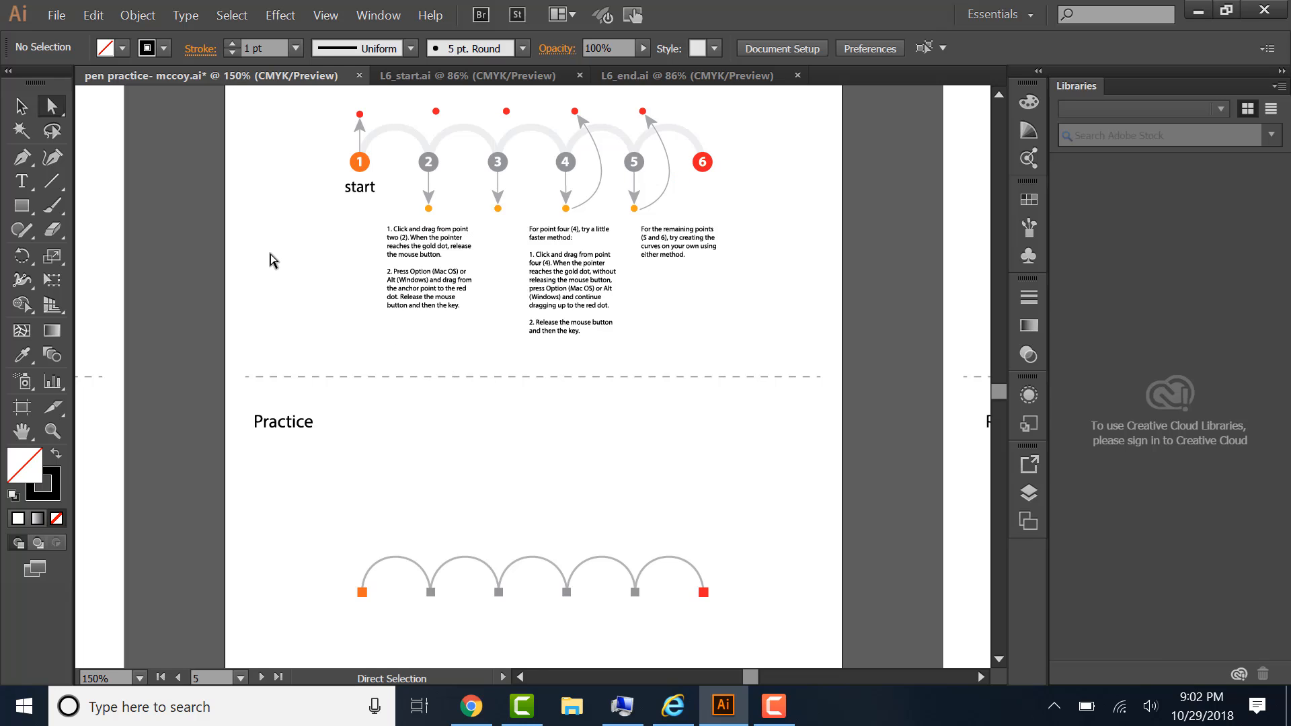
click(22, 157)
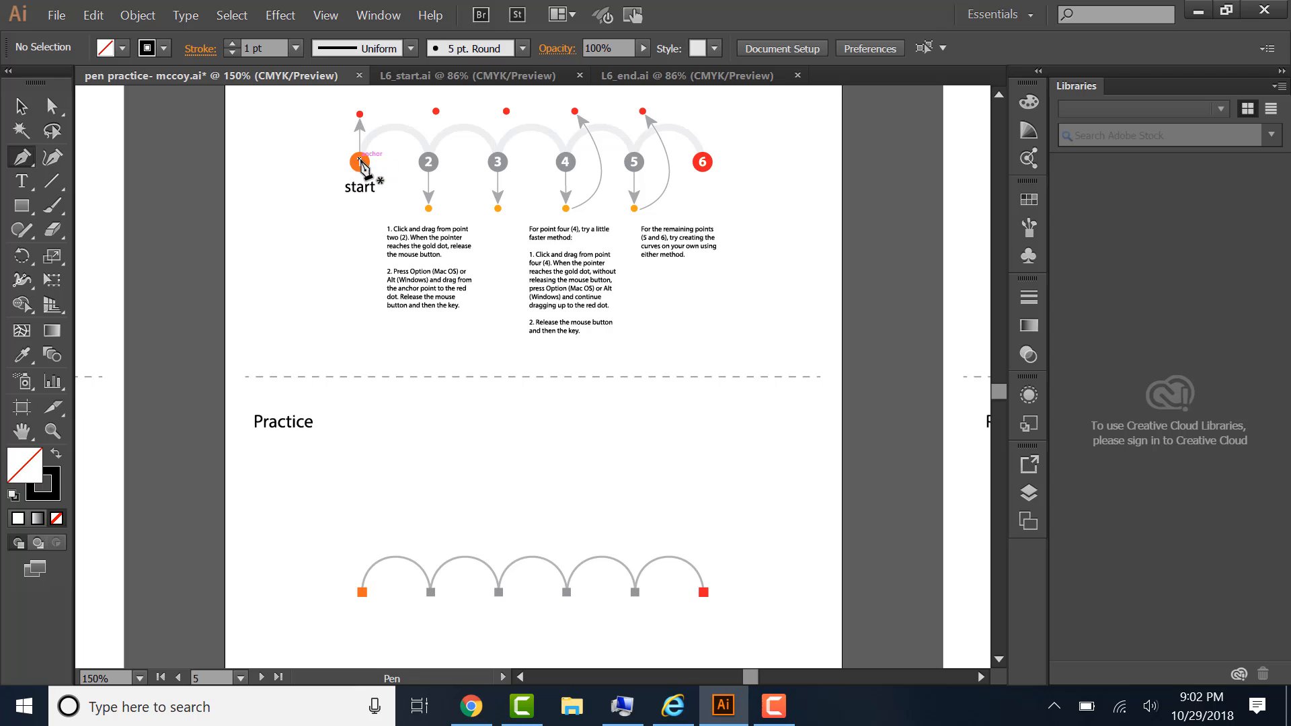
drag(360, 163, 361, 114)
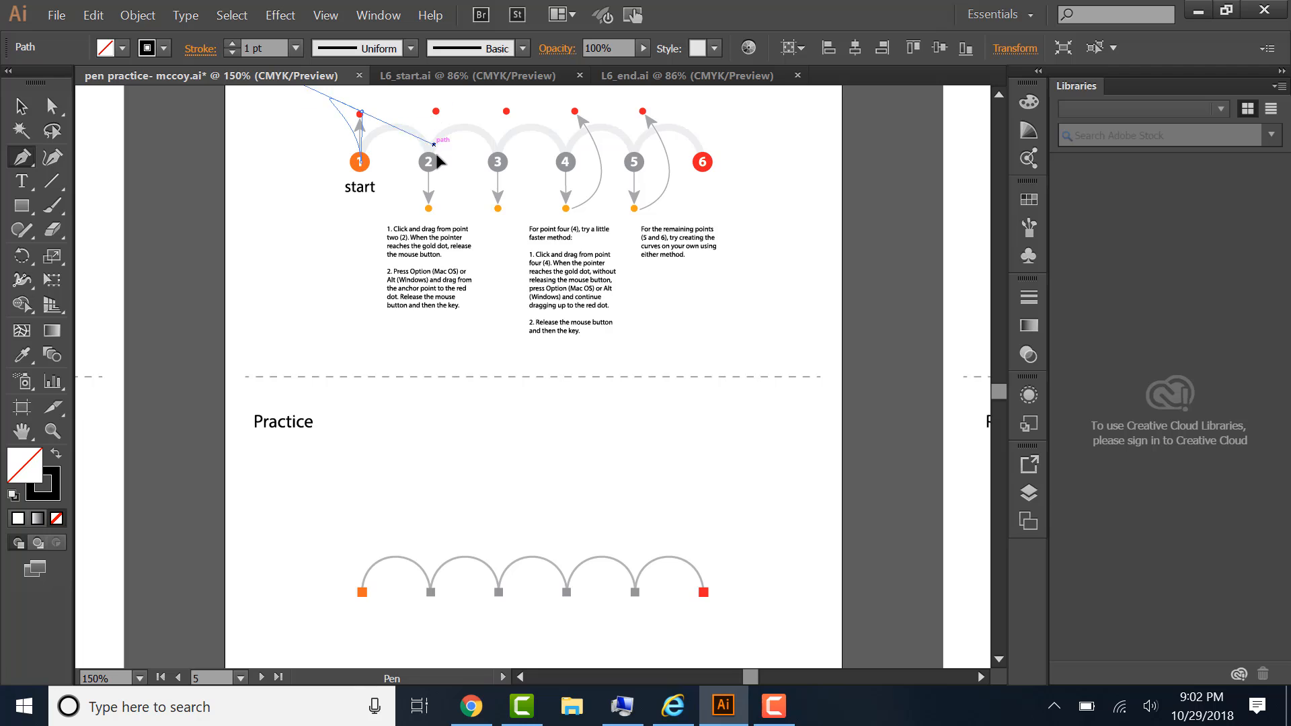
drag(429, 161, 434, 169)
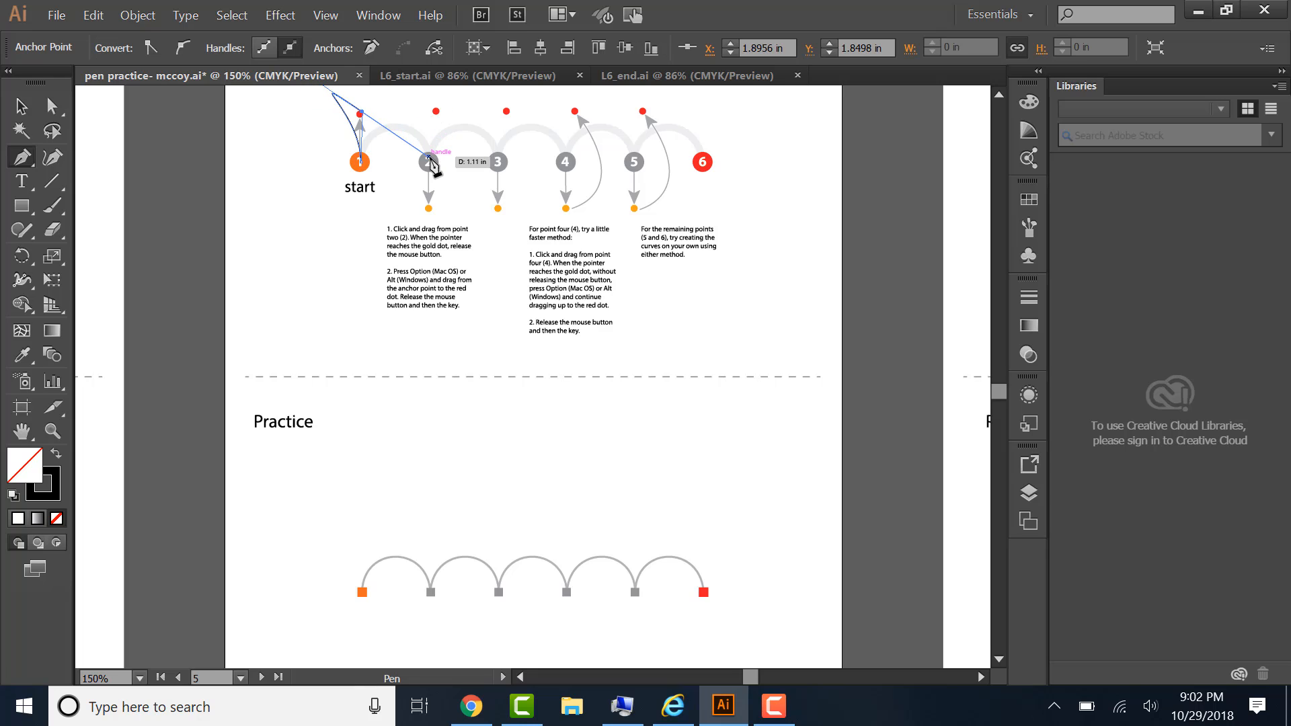
click(20, 106)
click(361, 107)
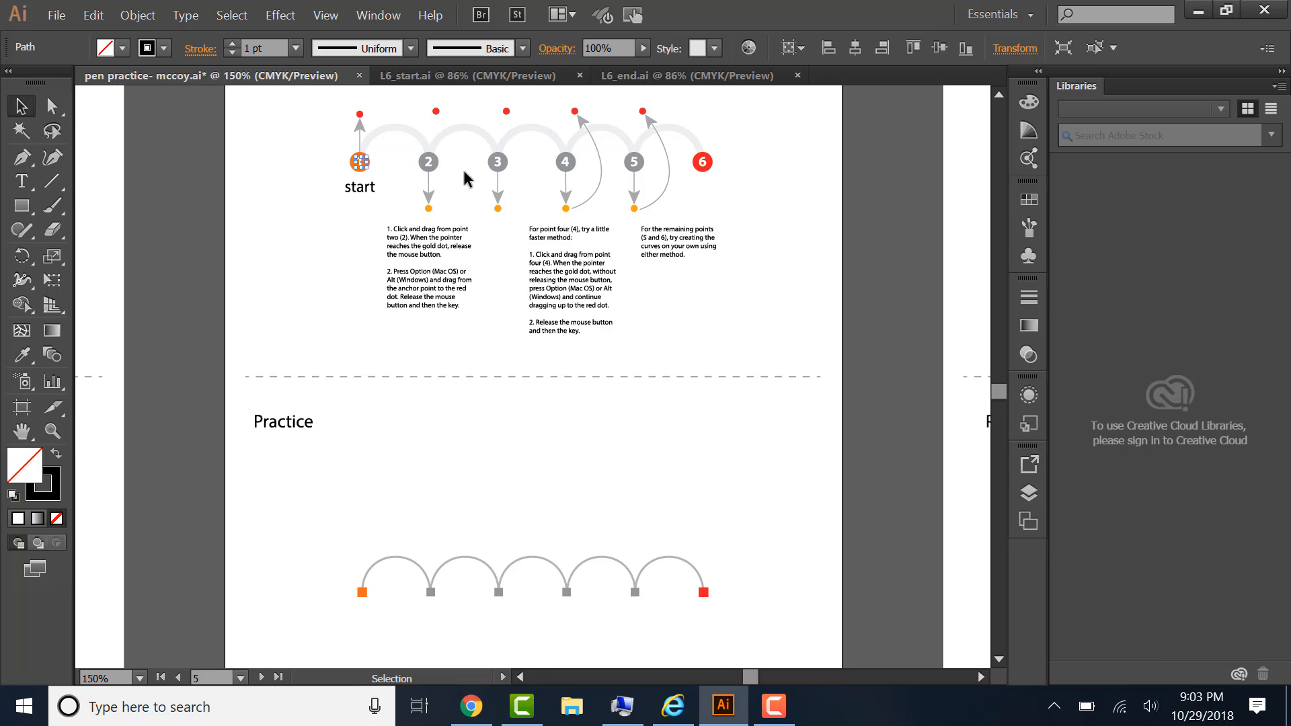
click(367, 167)
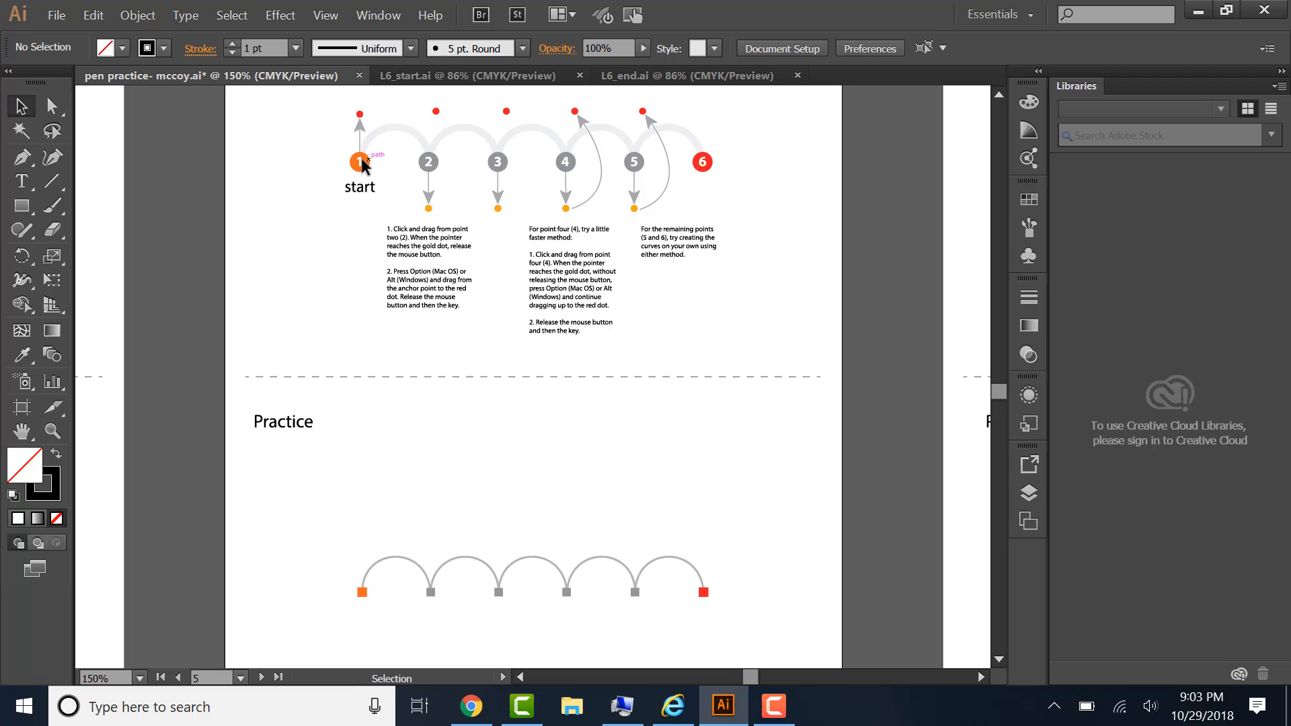
Step: Try to trace the first arc from point 1 toward point 2 on artboard 5's instruction template with the Pen tool
click(21, 158)
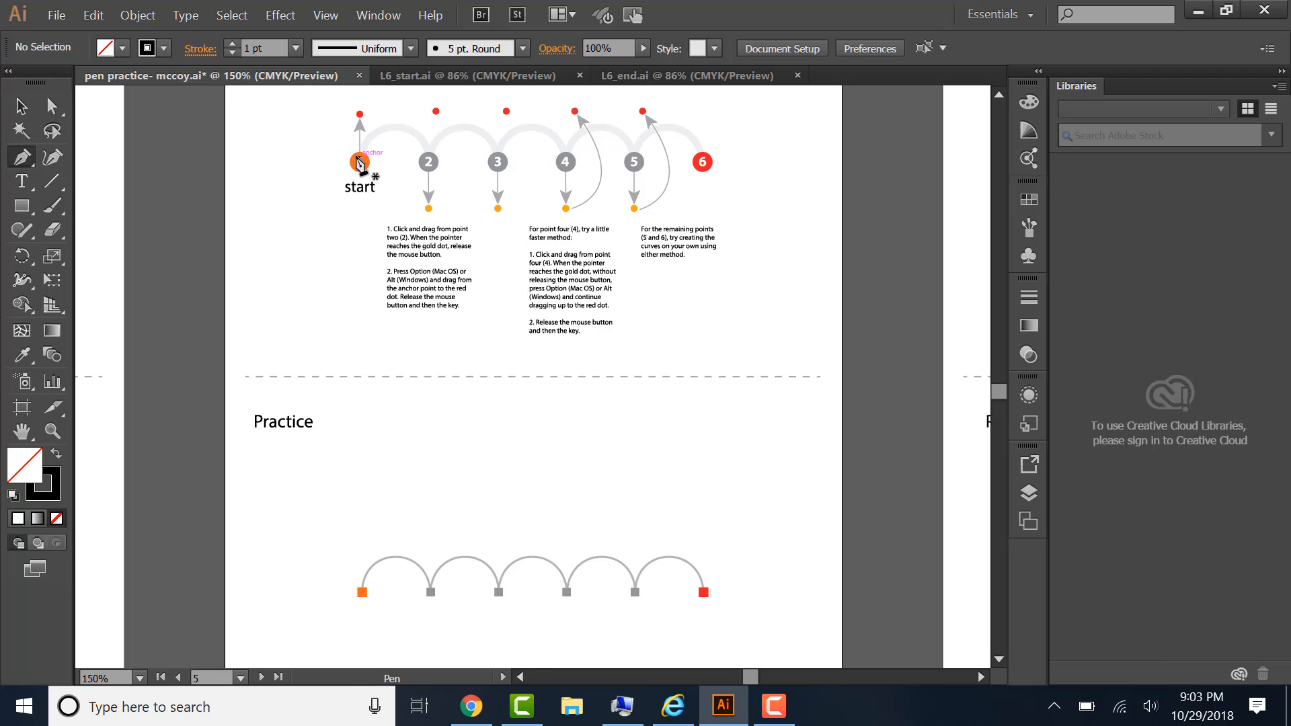
drag(359, 160, 357, 113)
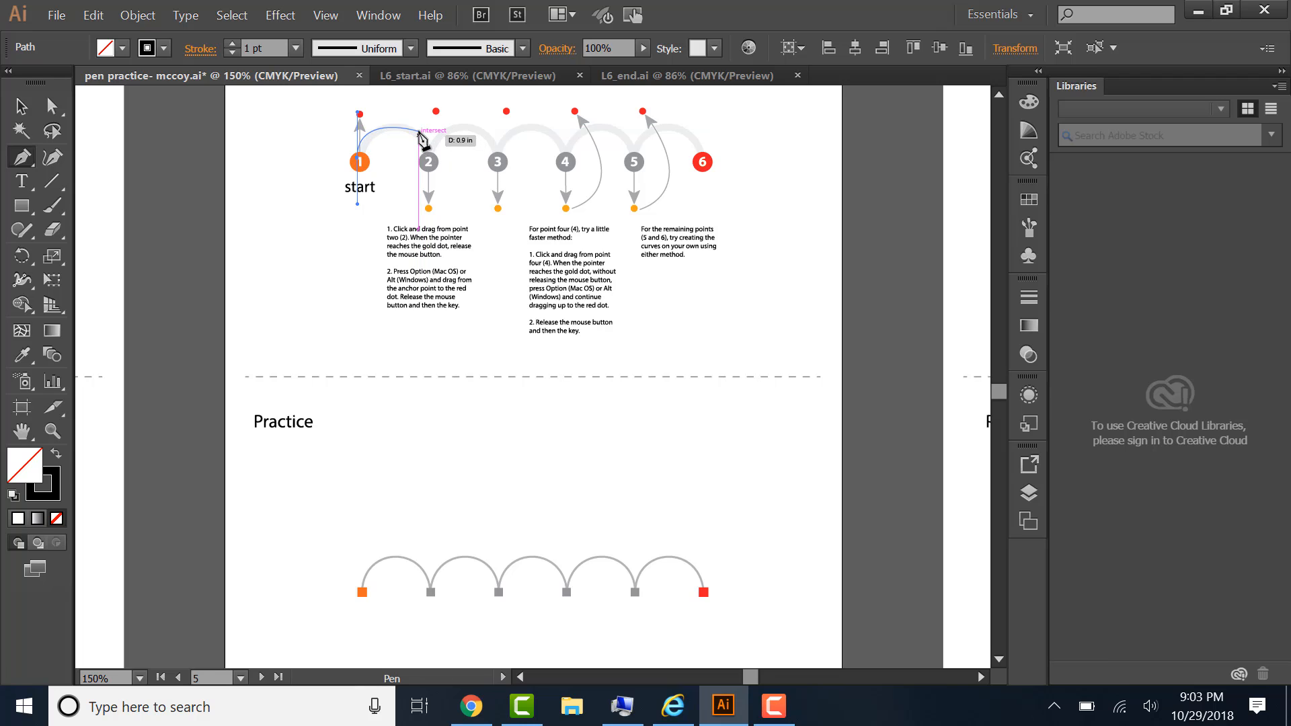
drag(421, 133, 422, 181)
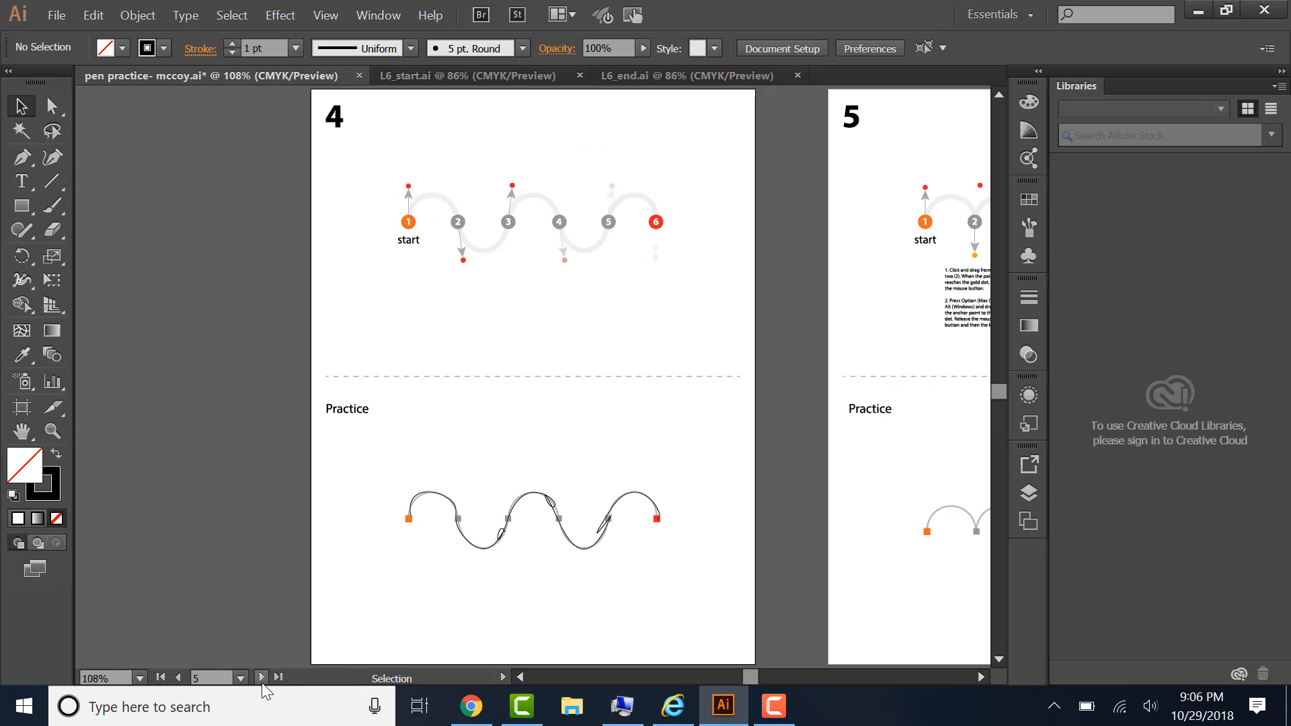
Step: Go through artboards 5 and 6 of the pen practice file to view their instructions and Practice templates
click(261, 679)
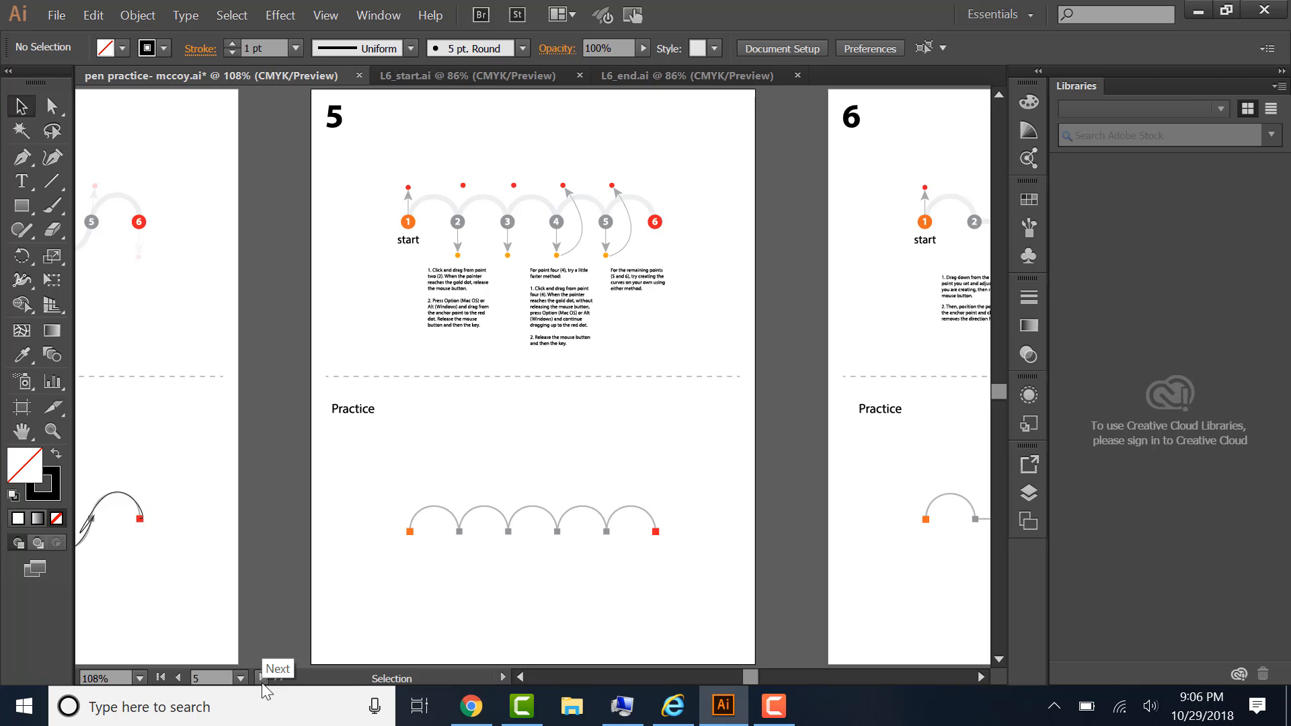
click(260, 683)
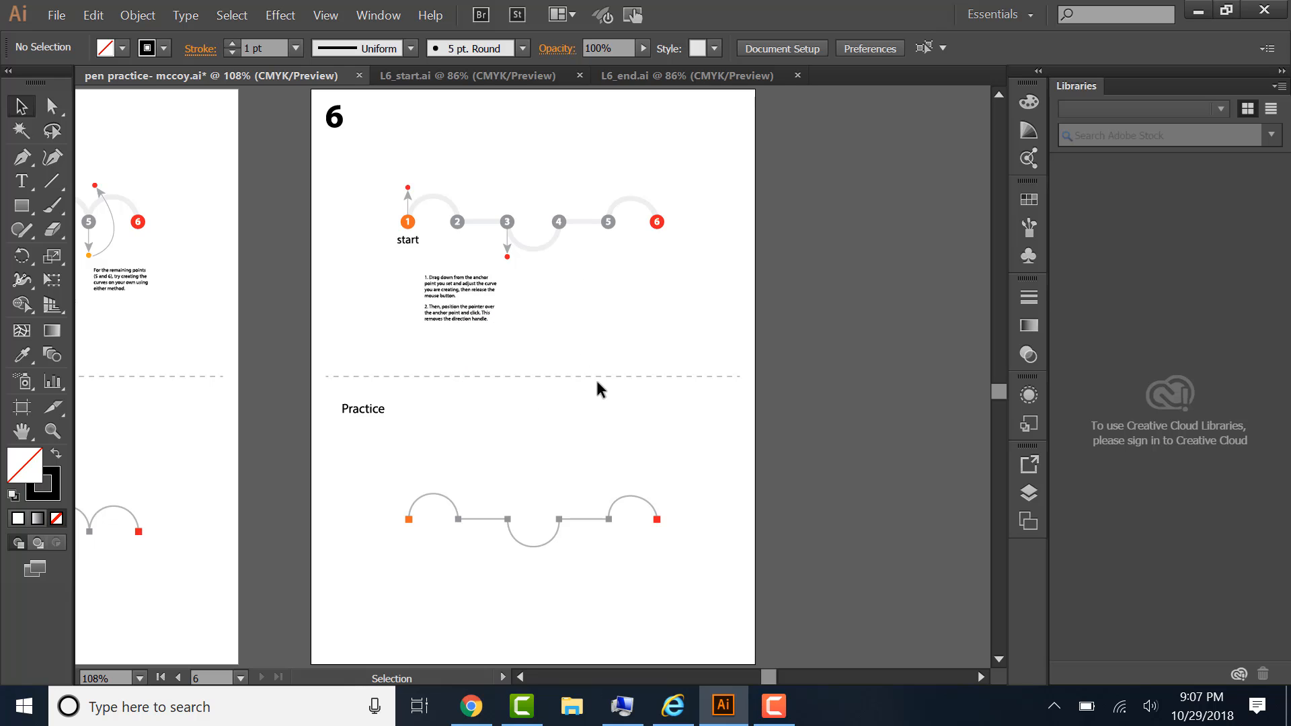
Step: Look at the L6_start.ai and L6_end.ai documents, and close L6_end.ai
click(462, 79)
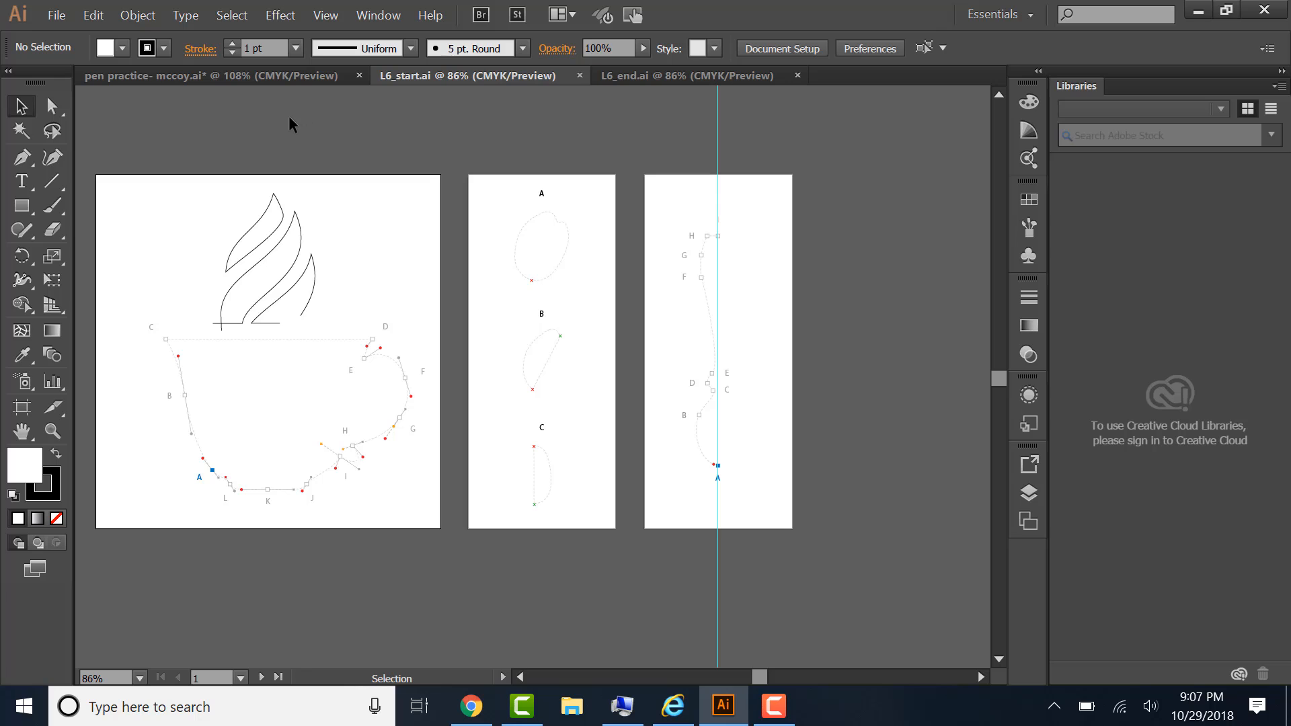
click(730, 75)
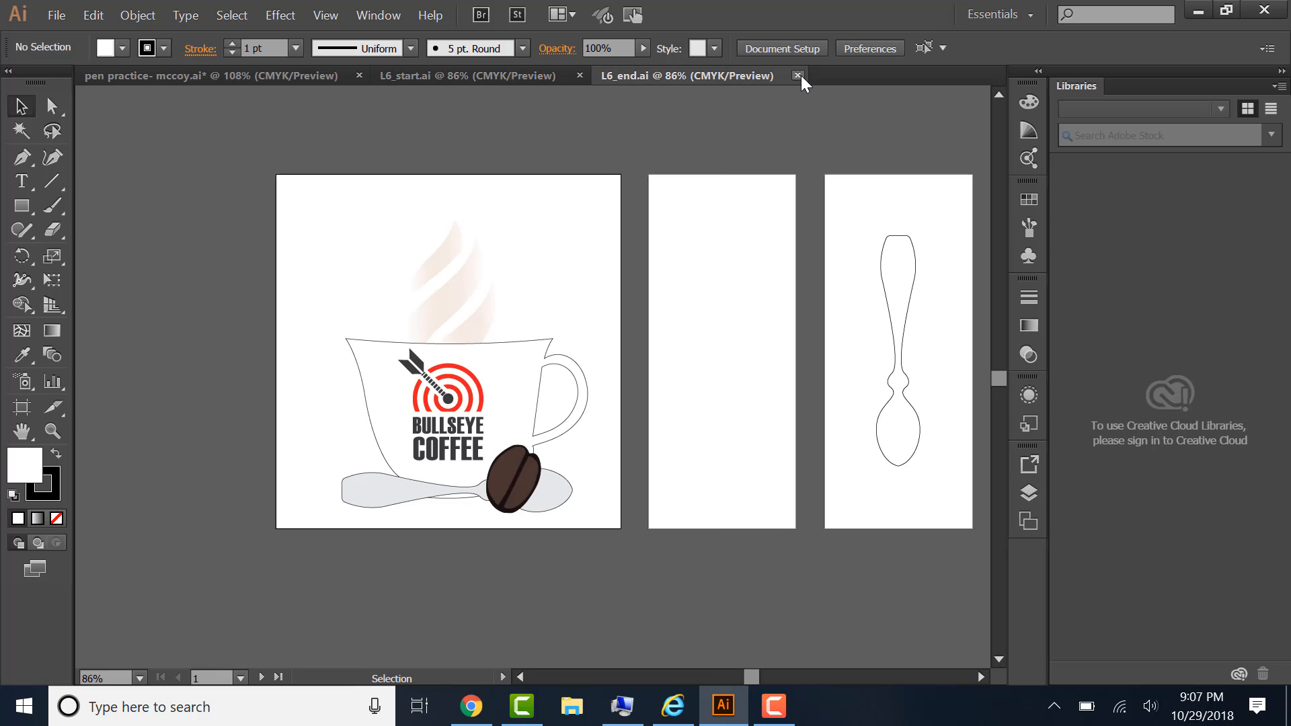
click(797, 75)
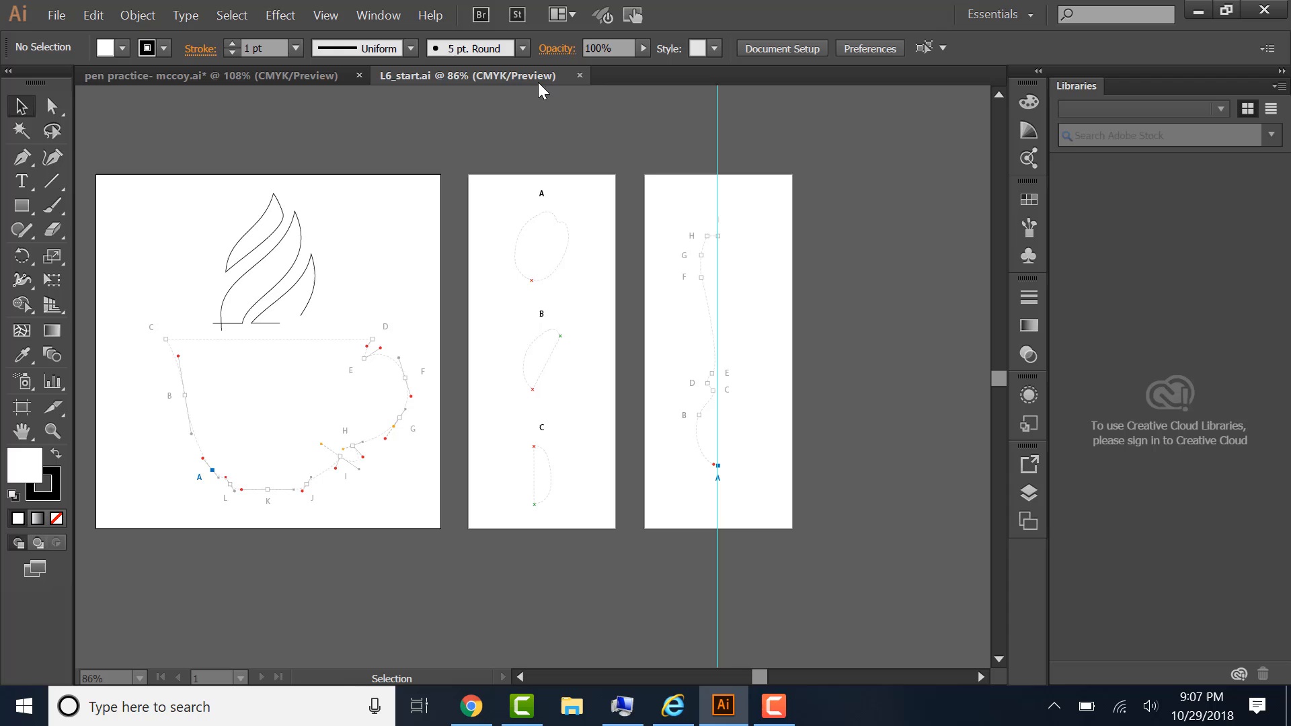
Step: Save L6_start.ai to the Desktop as an Adobe Illustrator file named "coffee cup" plus the author's surname, keeping the Illustrator CC options
click(54, 14)
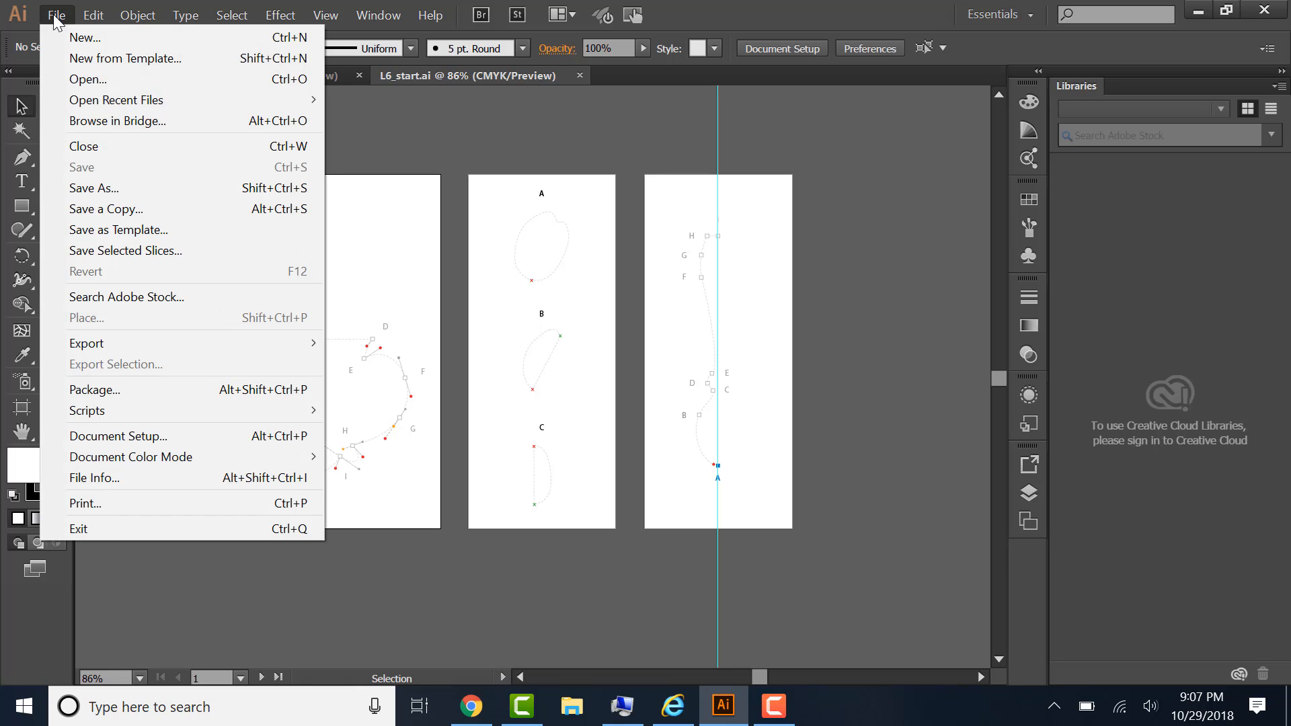
click(74, 186)
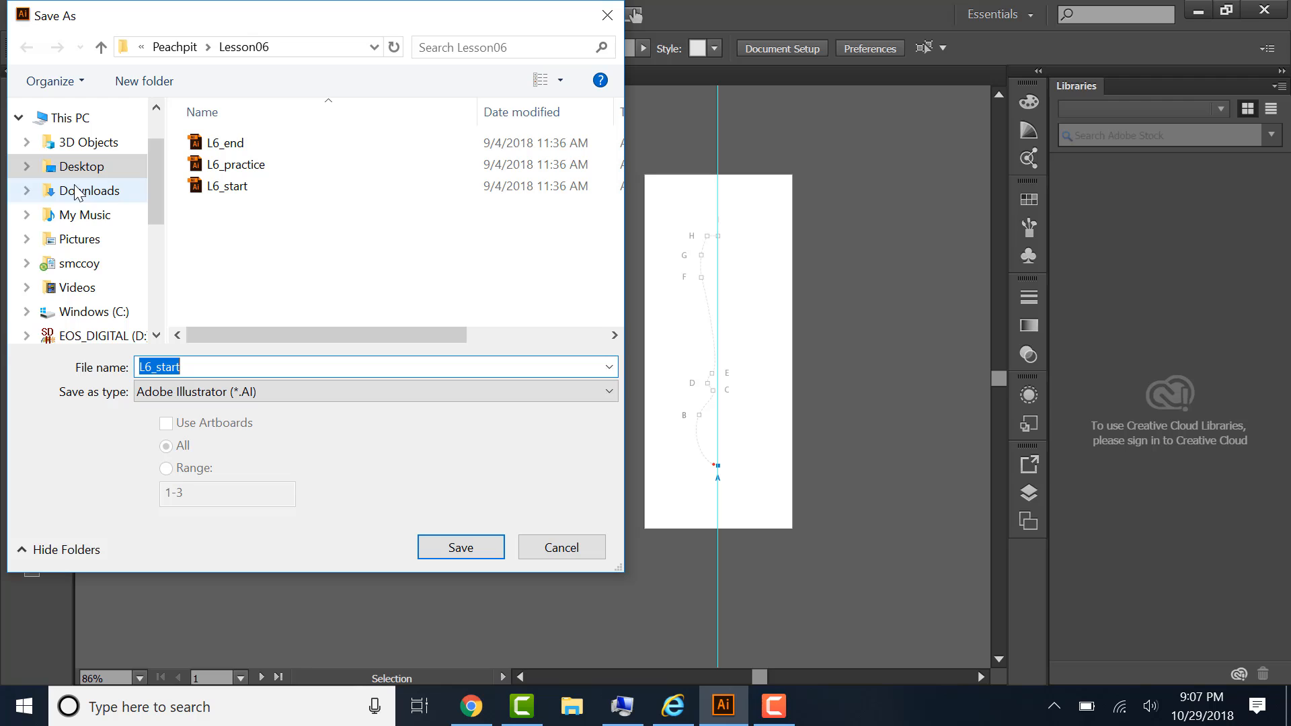
text(coffee cup mccoy)
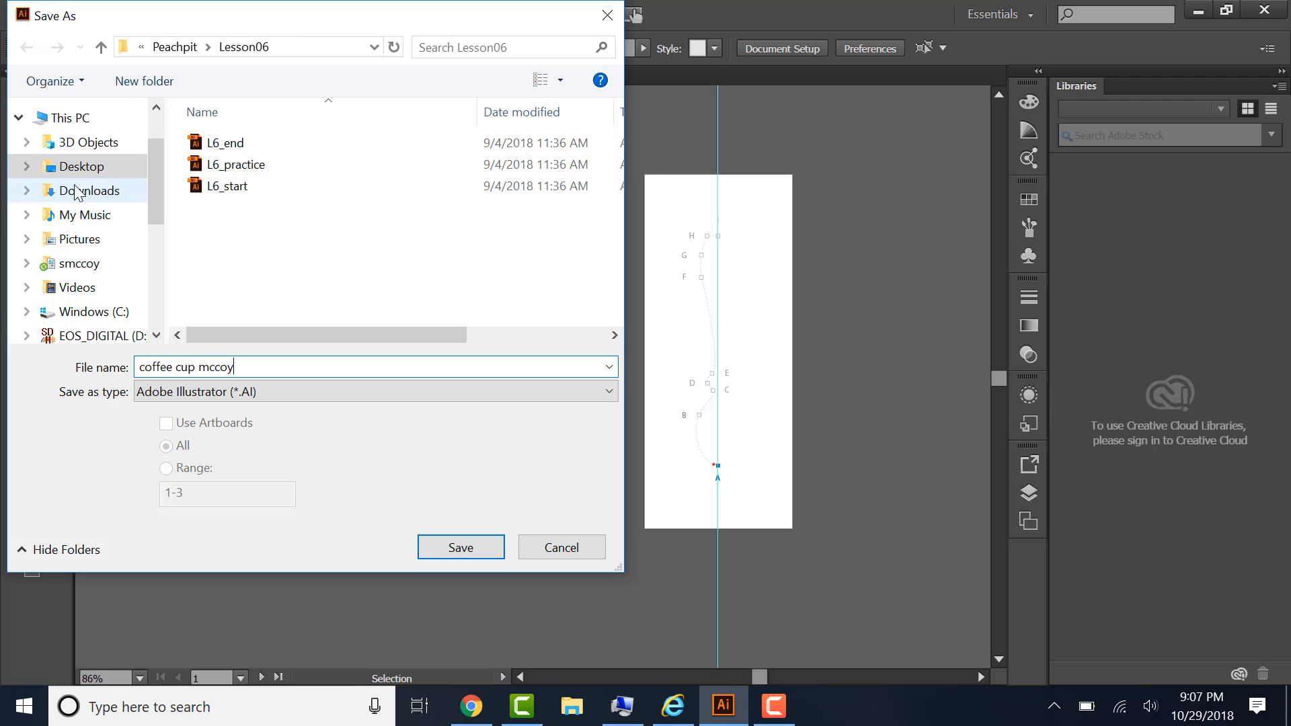
click(64, 167)
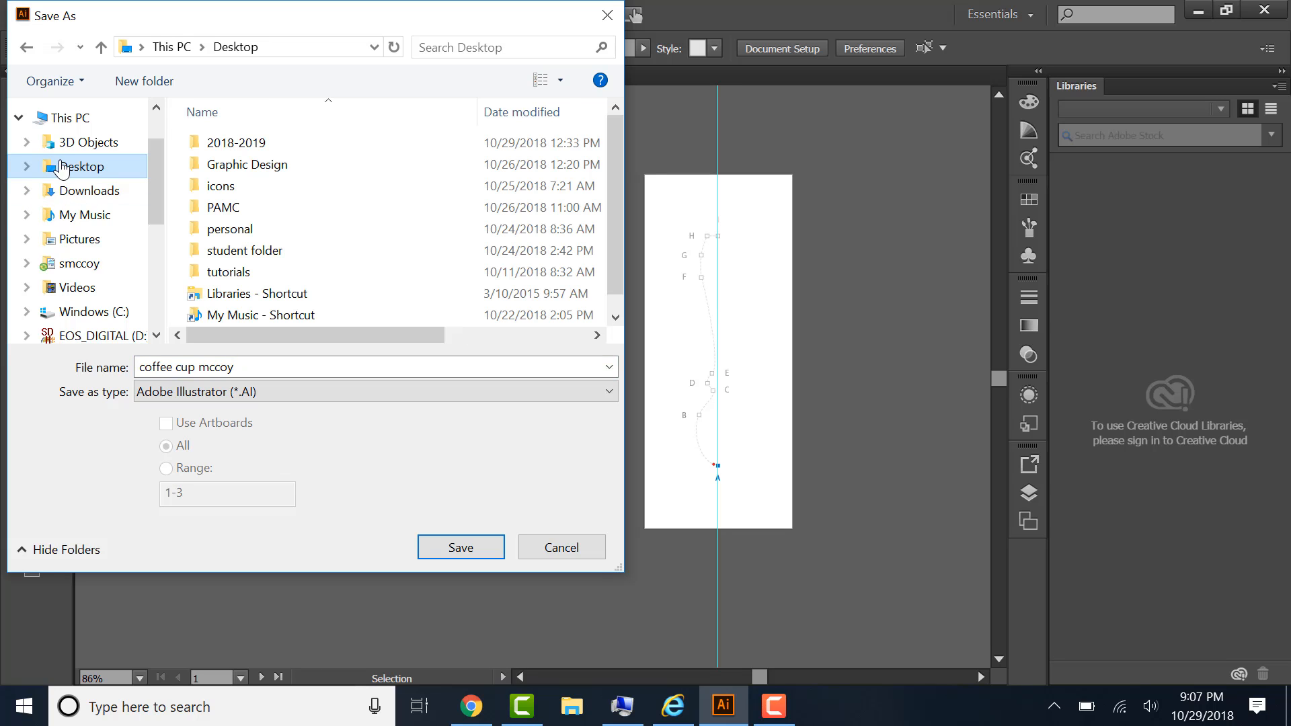
click(27, 167)
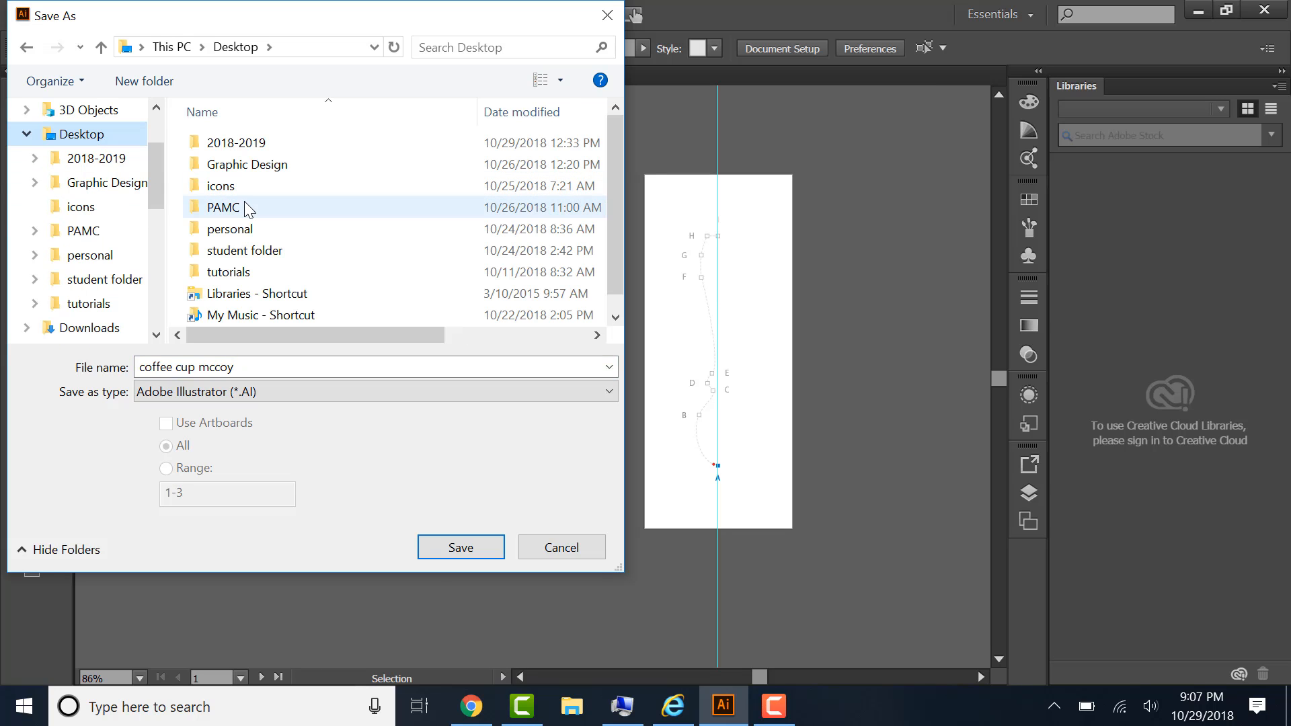
click(457, 549)
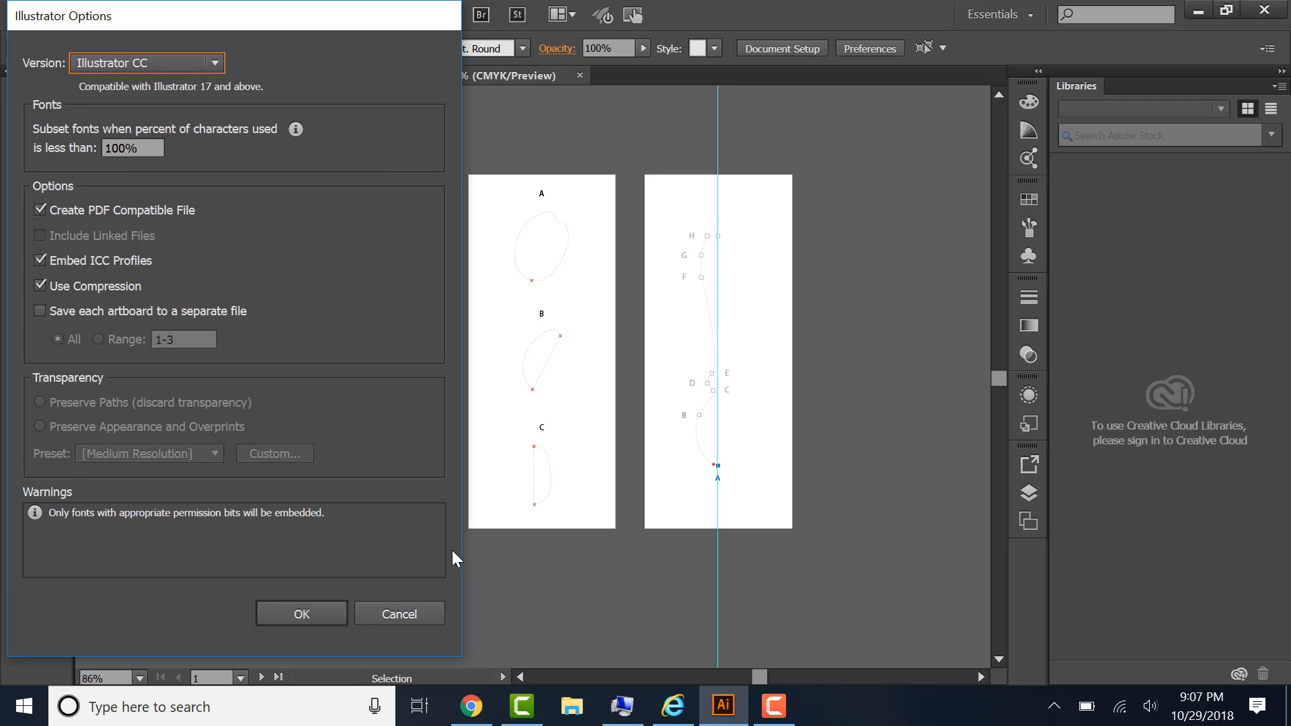
click(327, 612)
Step: Reset the Essentials workspace and view the coffee cup document at 100% with all three artboards in sight
click(380, 16)
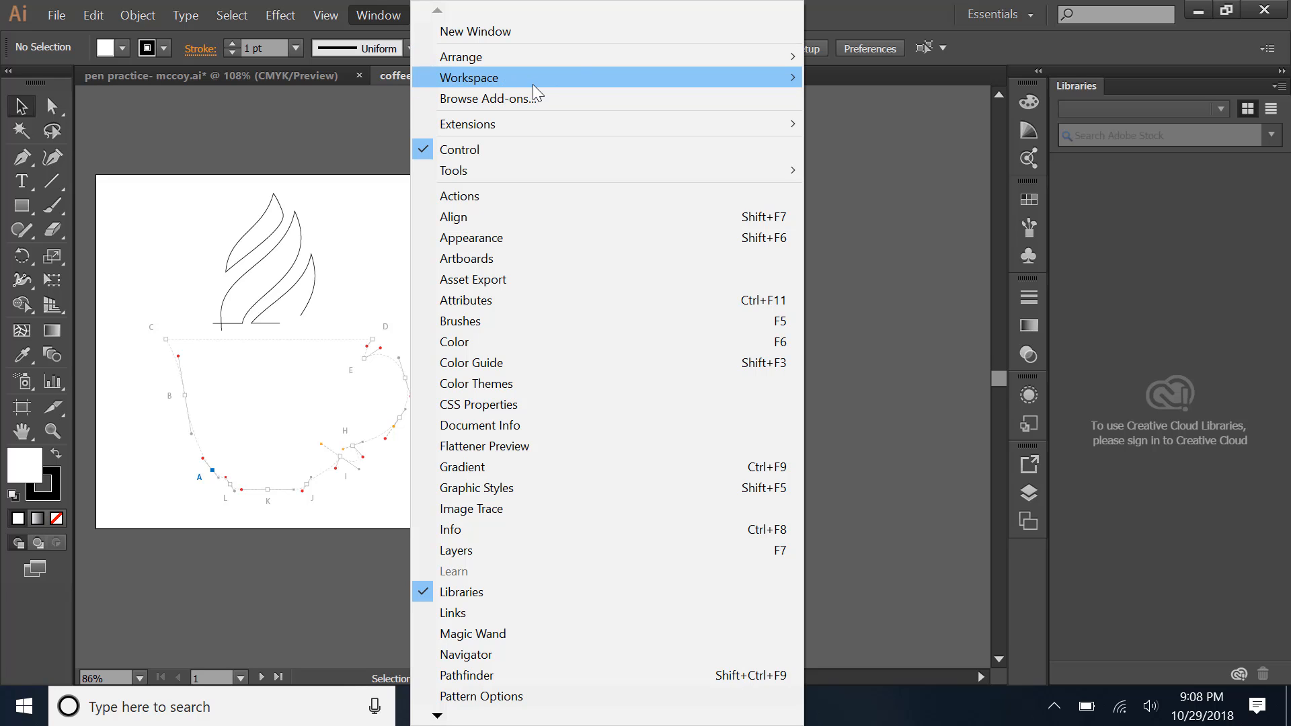
mouse_move(533, 84)
click(879, 299)
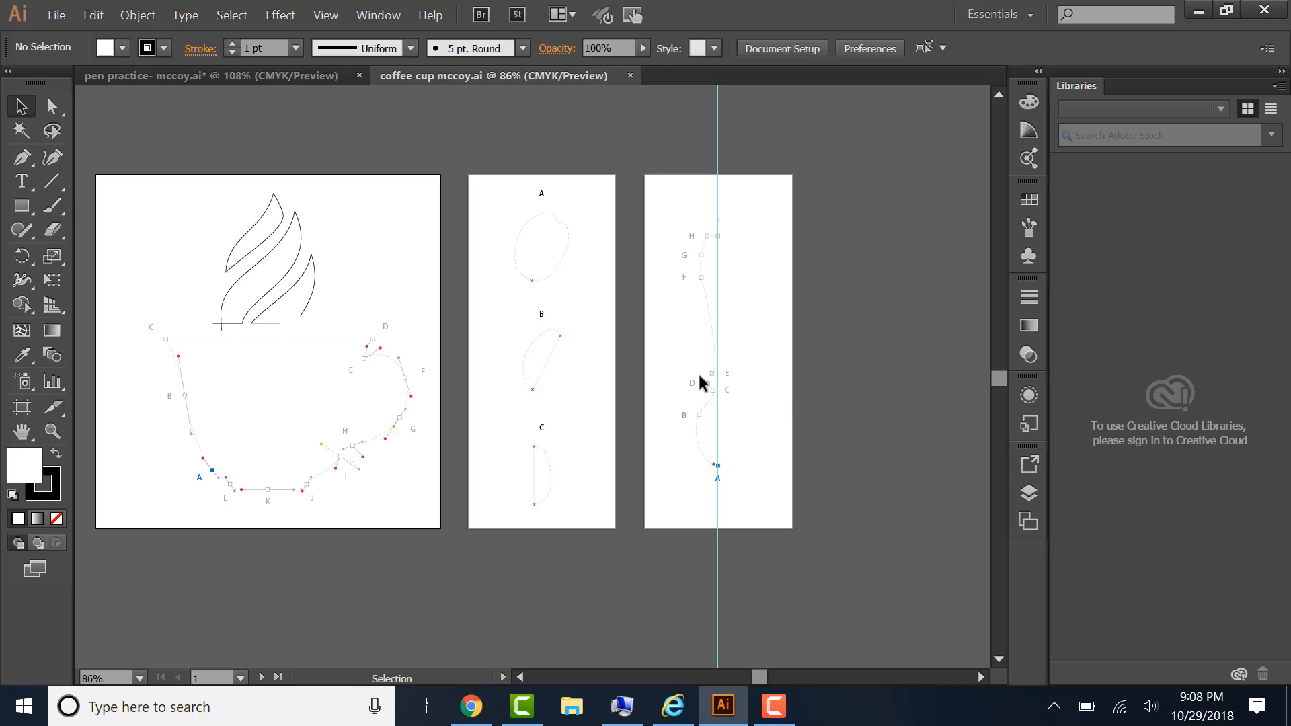
key(ctrl+1)
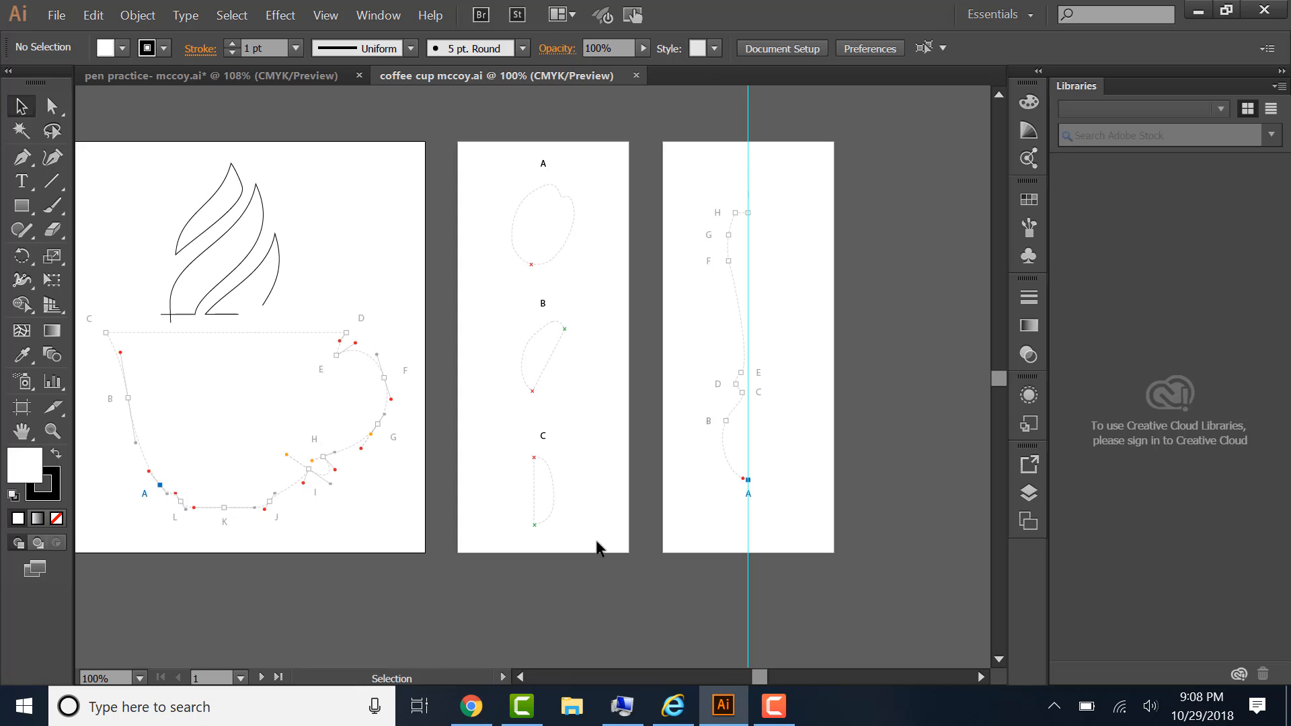
mouse_move(531, 687)
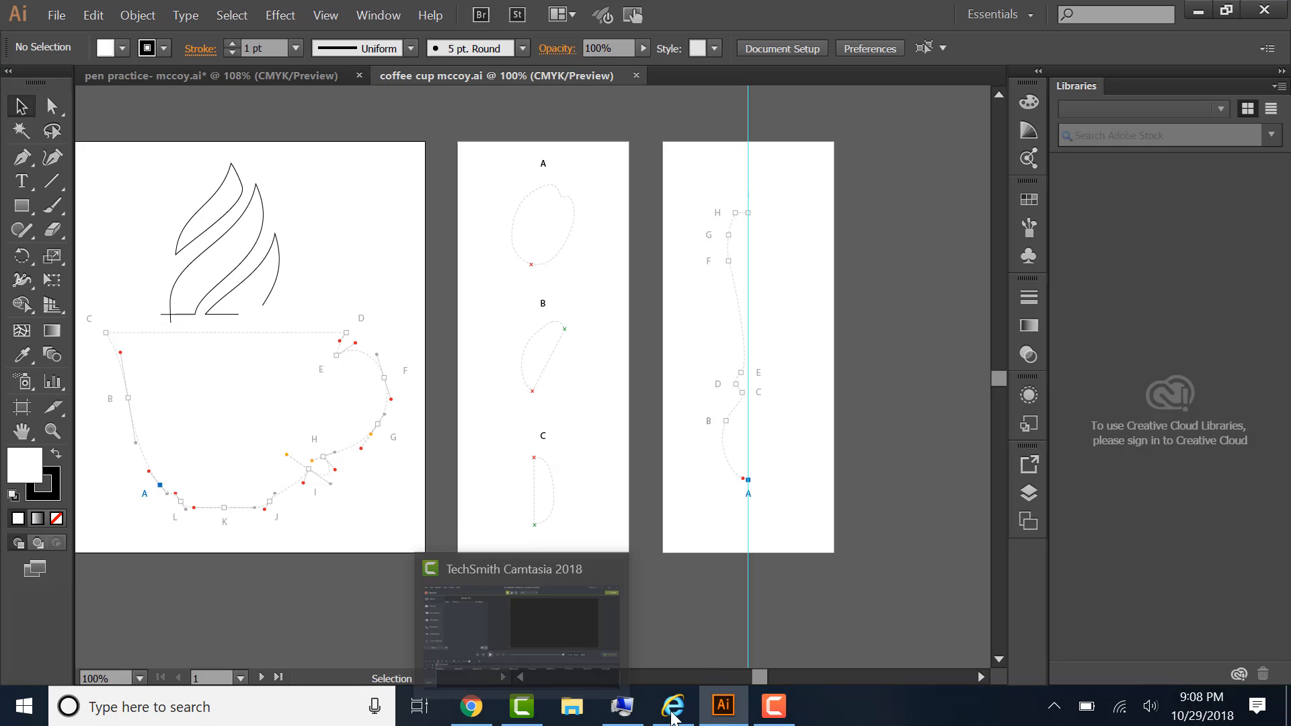
mouse_move(680, 676)
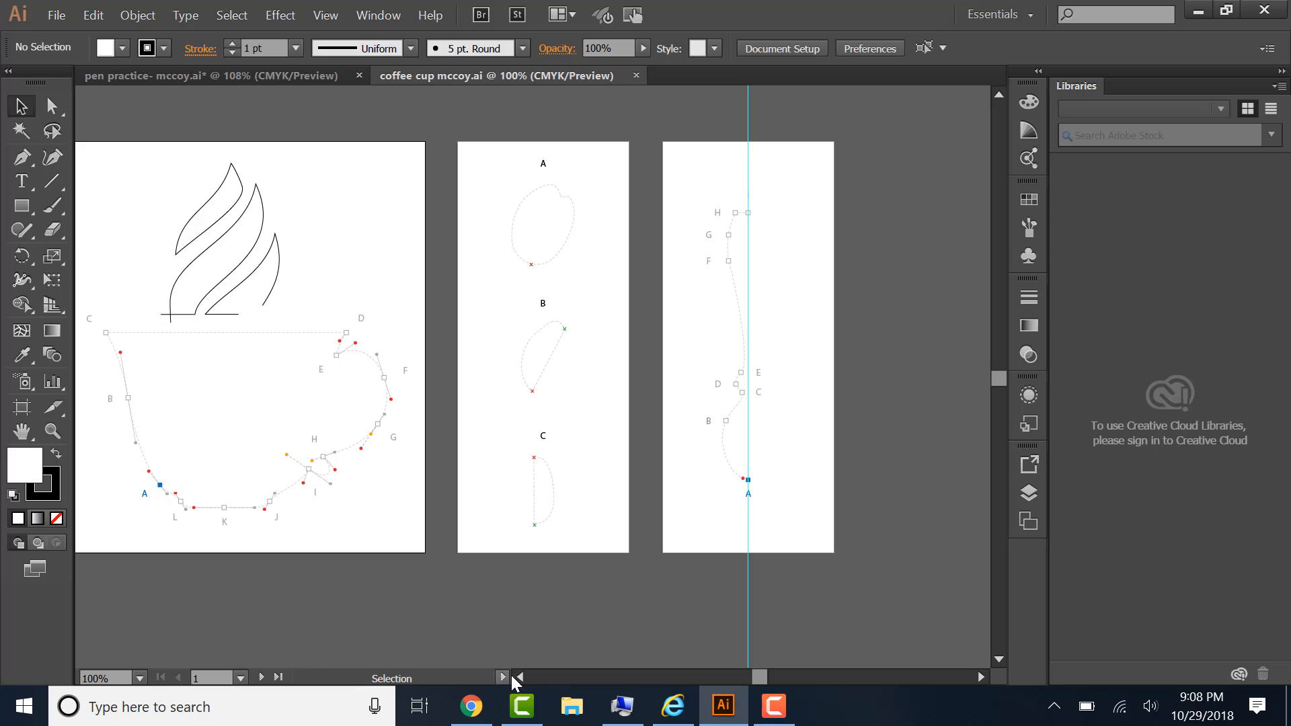
click(520, 677)
drag(518, 677, 518, 677)
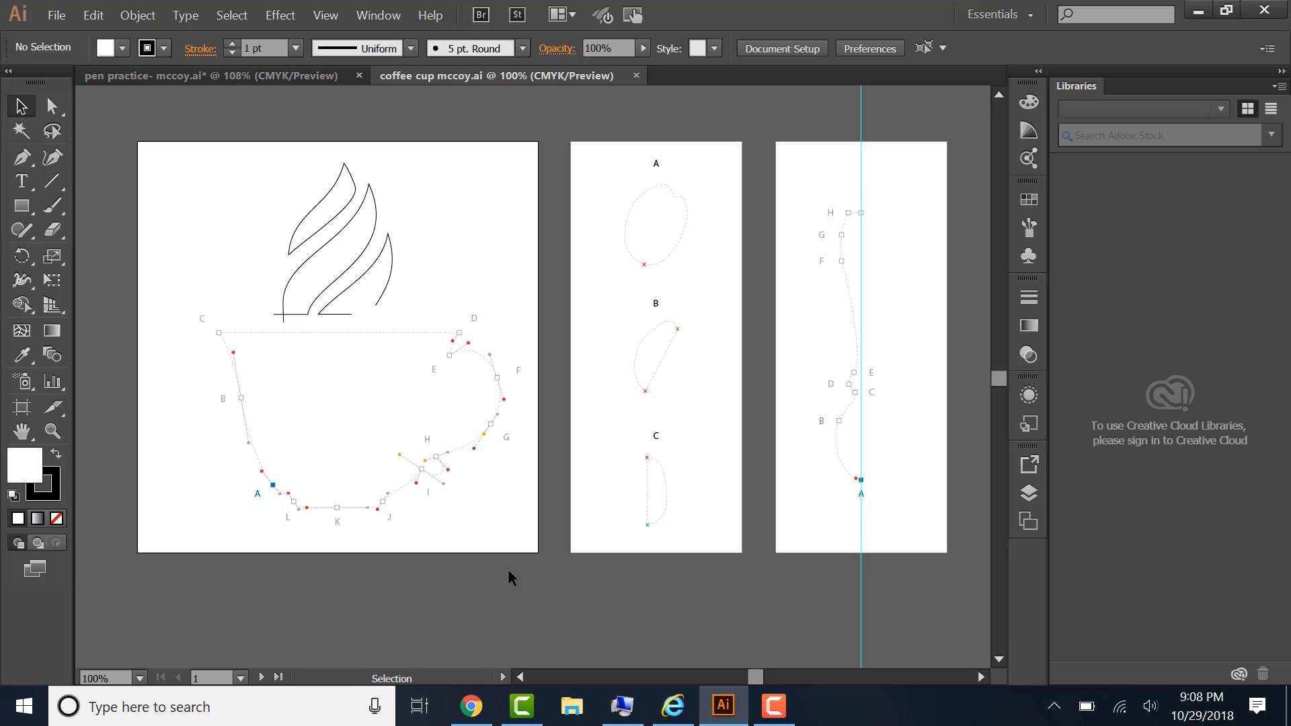
Step: Set the fill to None and make the Artwork layer the active layer
click(104, 47)
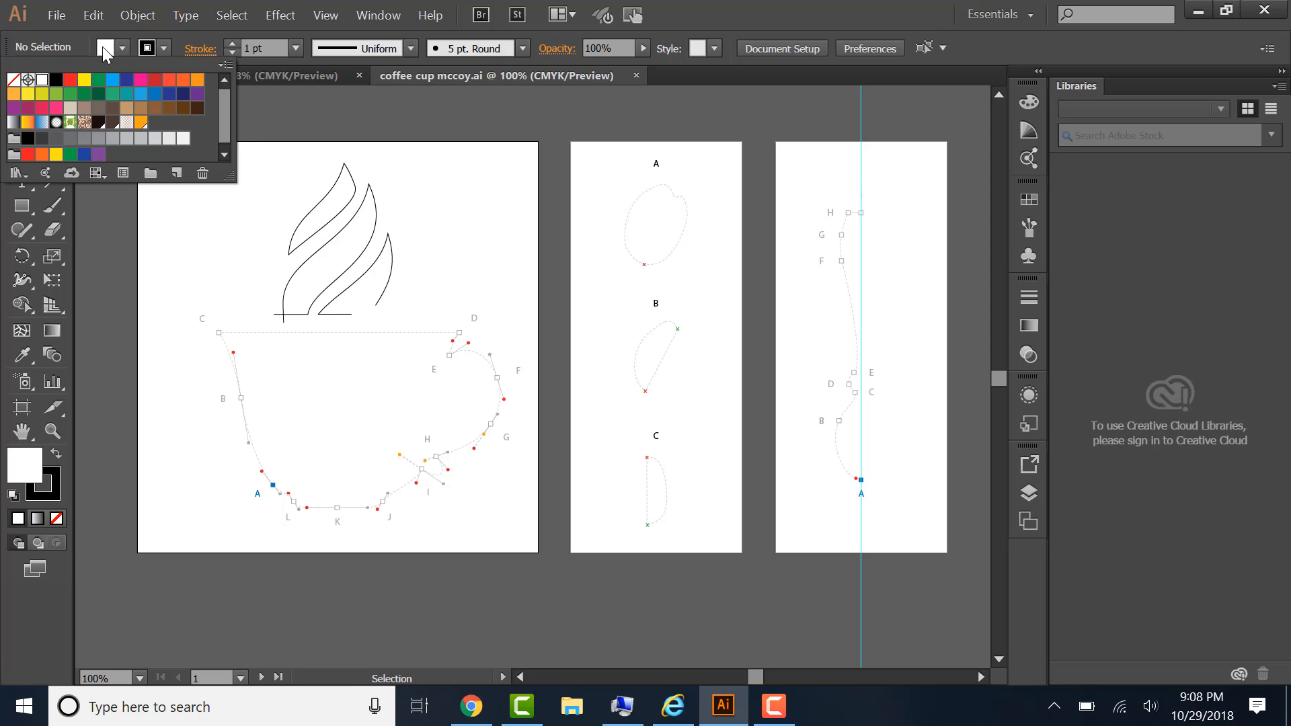
click(13, 80)
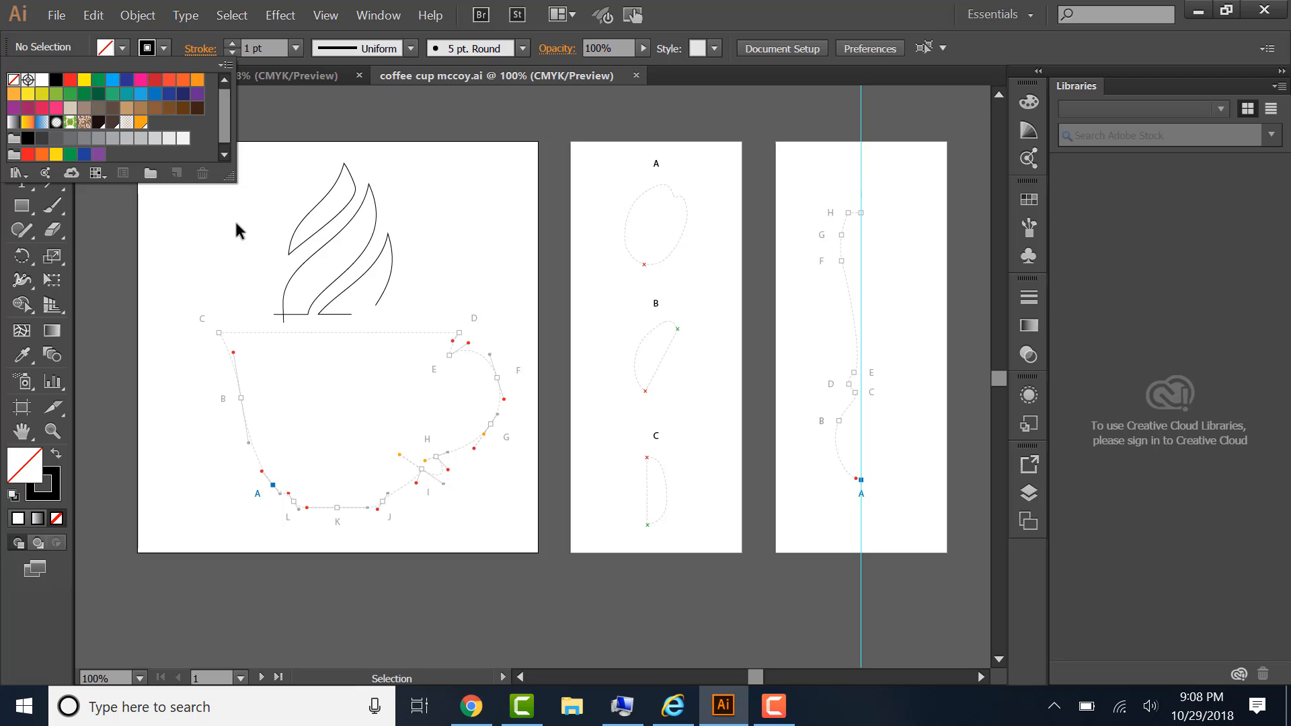
click(118, 229)
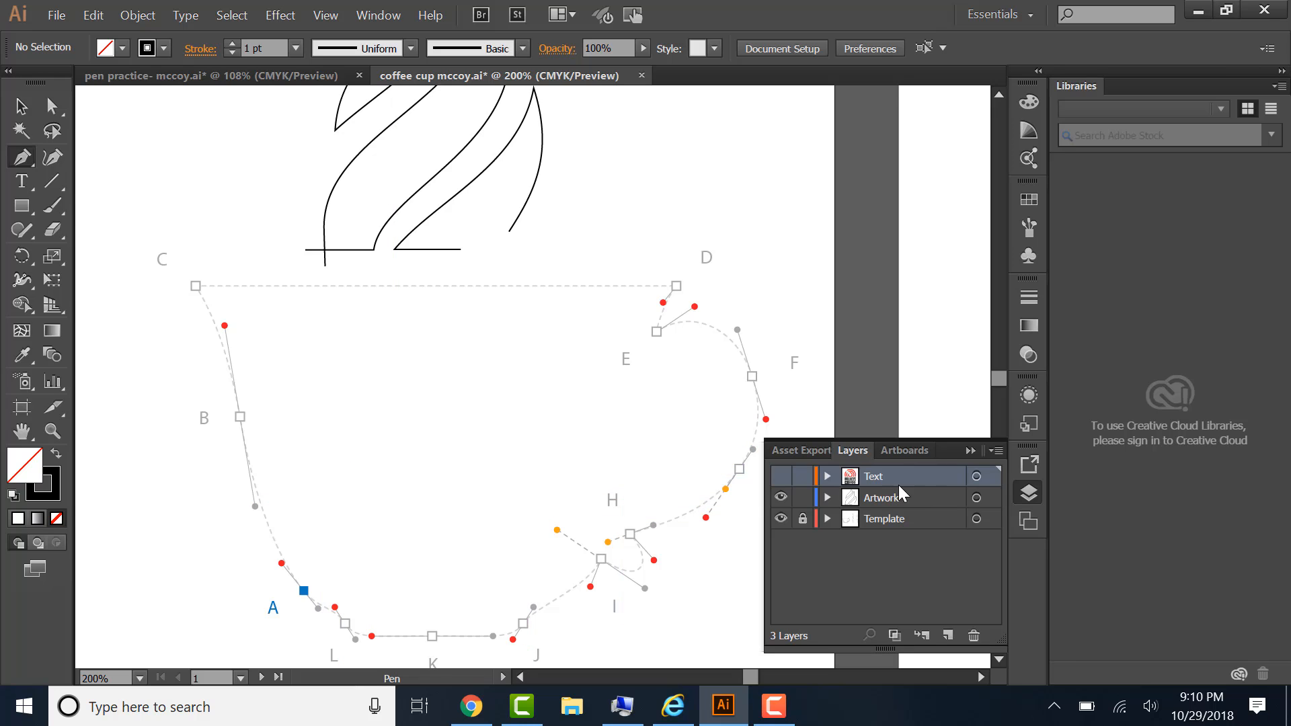
click(865, 498)
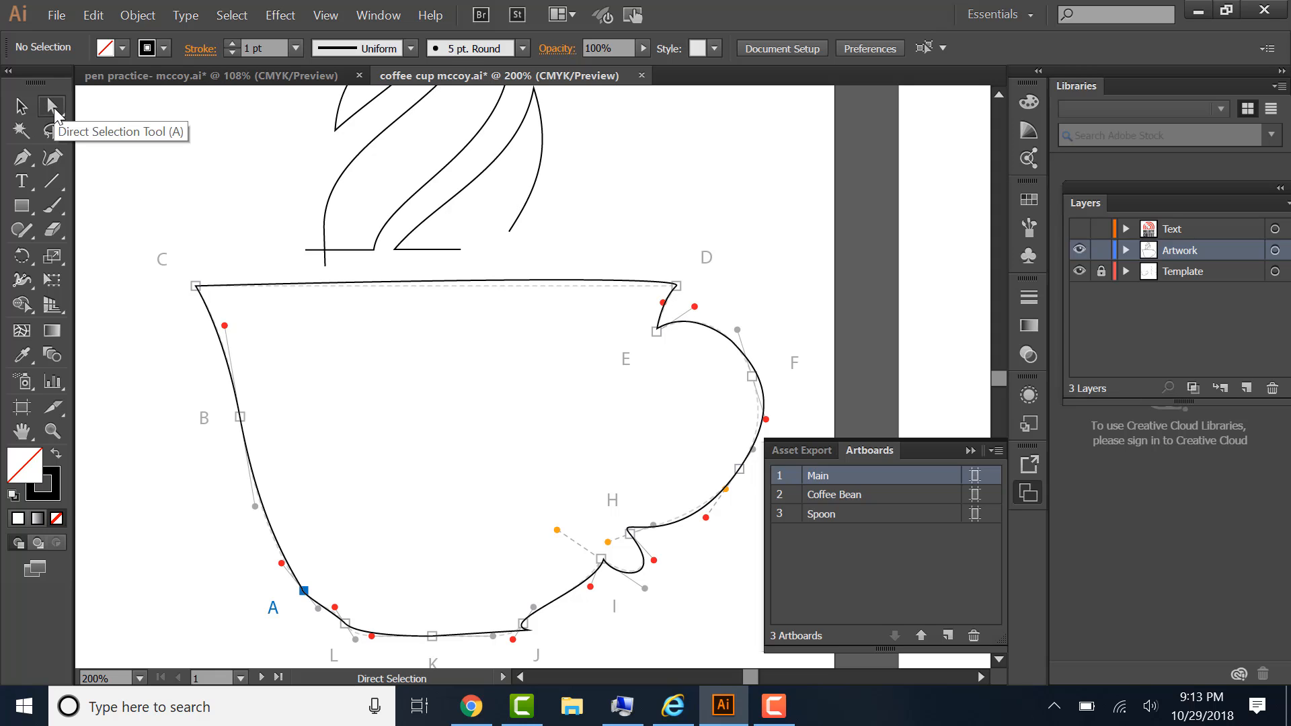
Step: Straighten the cup's rim between C and D and reshape the curve between D and E with Direct Selection to match the template
click(622, 282)
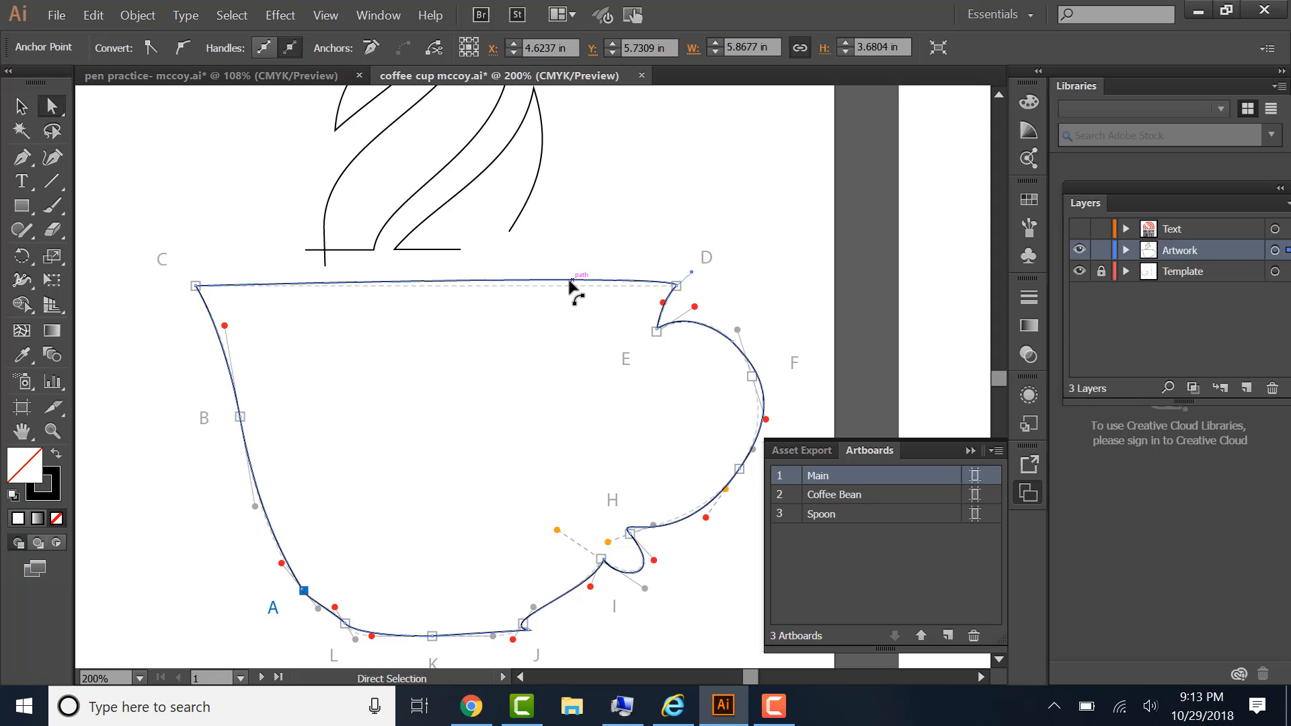
drag(575, 289, 576, 294)
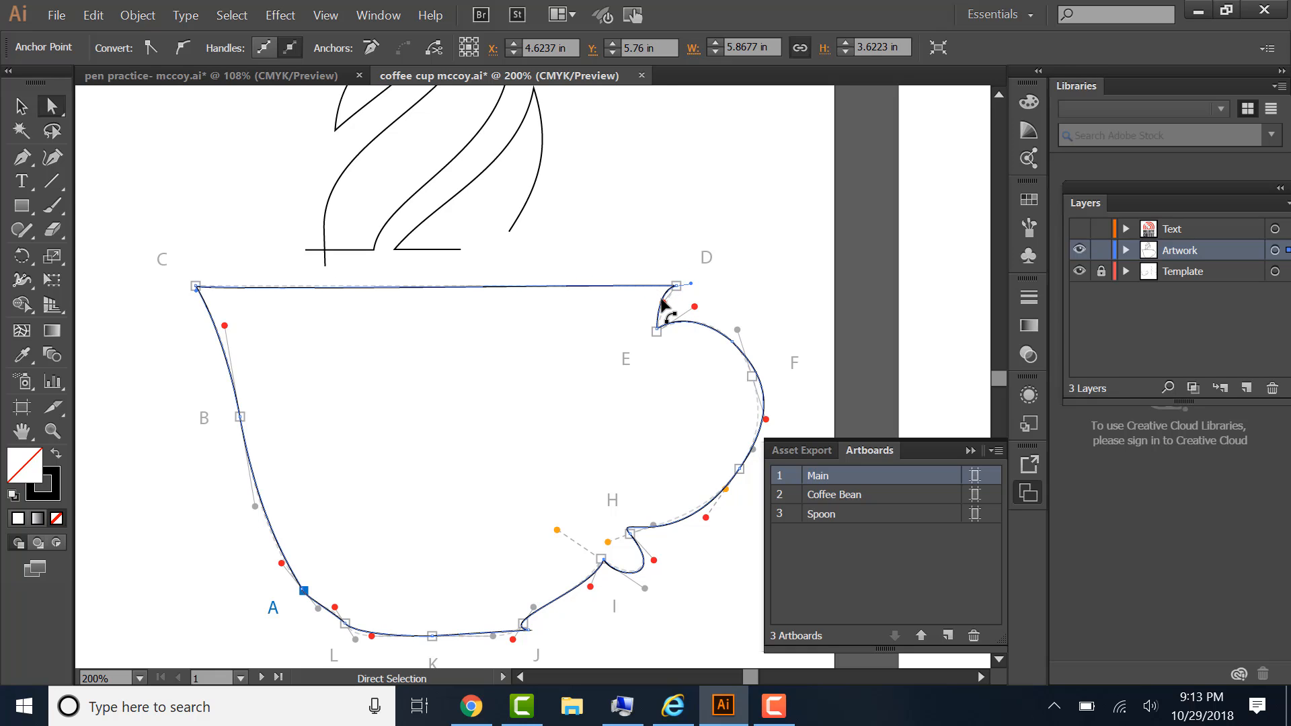
drag(661, 300, 666, 300)
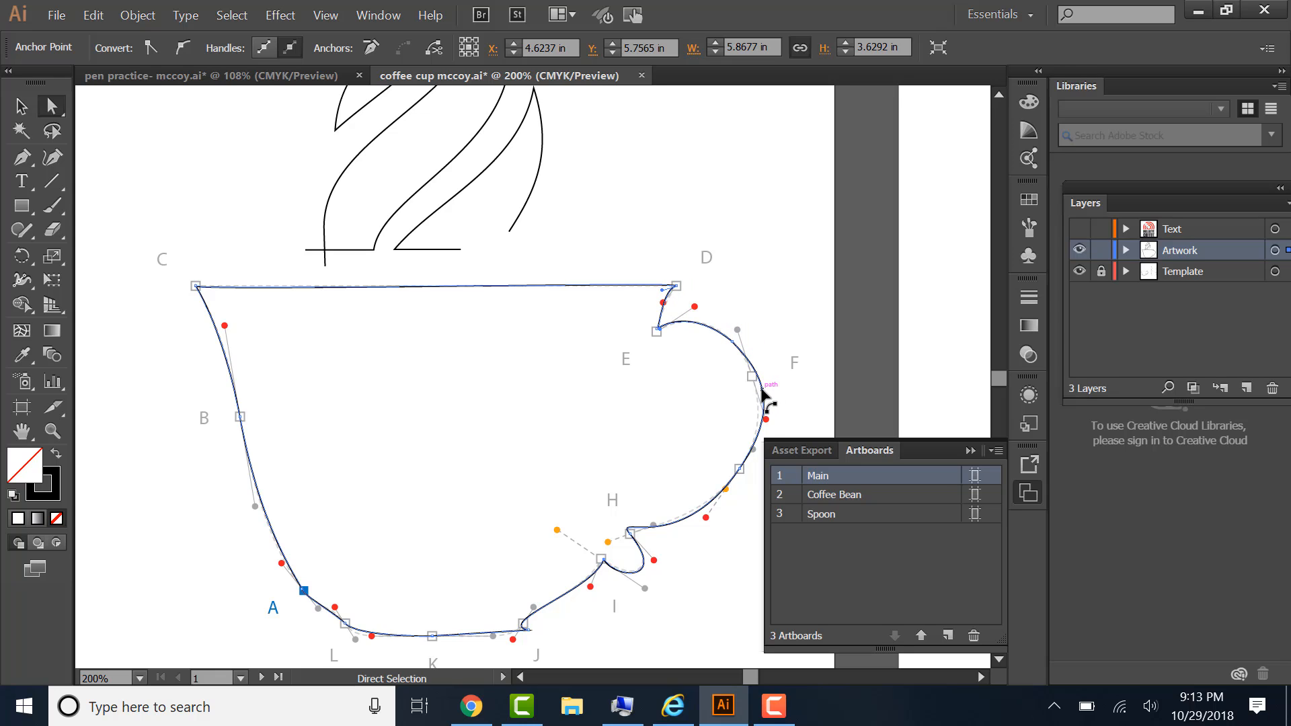
Step: Reshape the cup handle's curves between F, G and H and the base curve near K to follow the template
drag(762, 390, 760, 397)
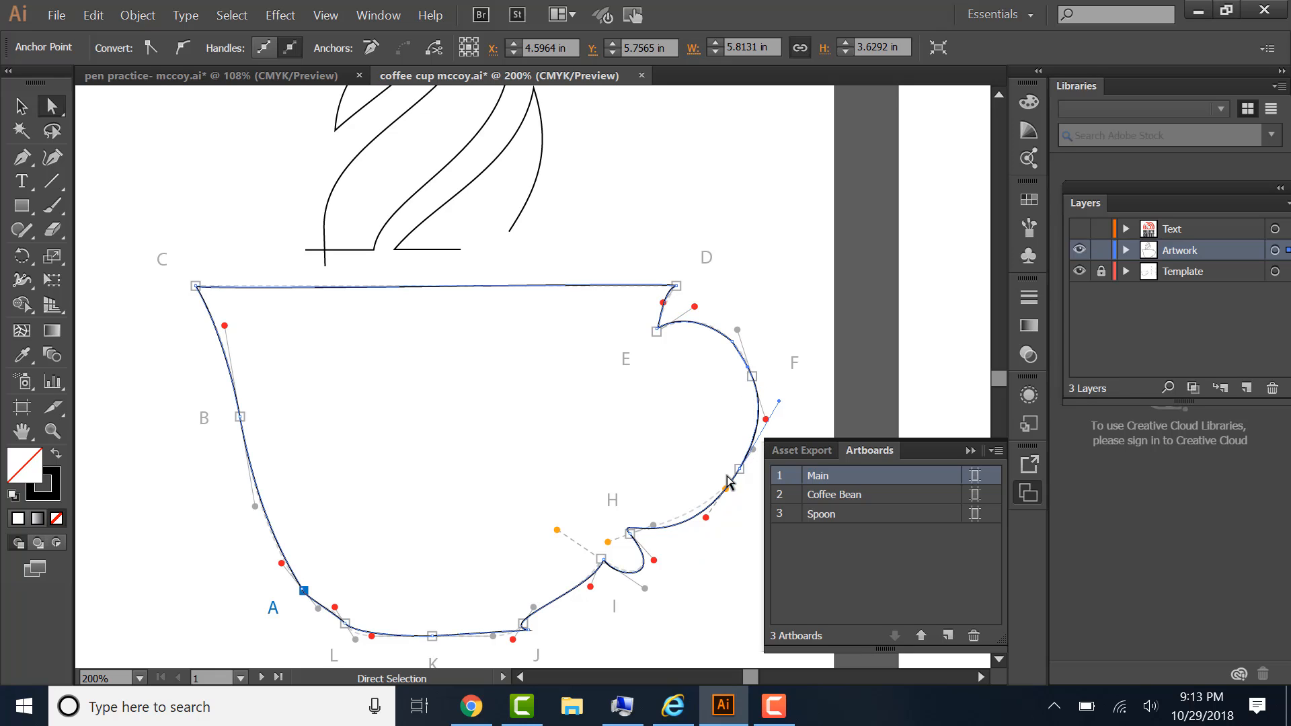
drag(698, 517, 697, 517)
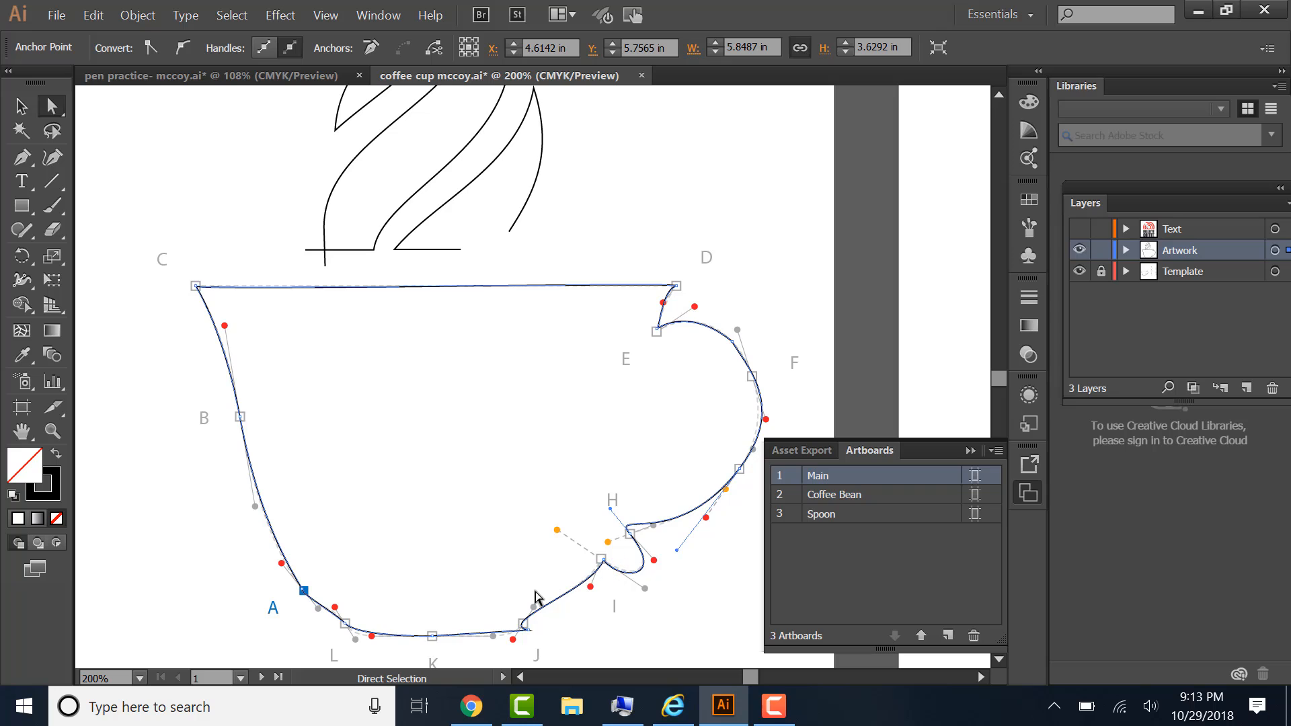
drag(494, 635, 493, 641)
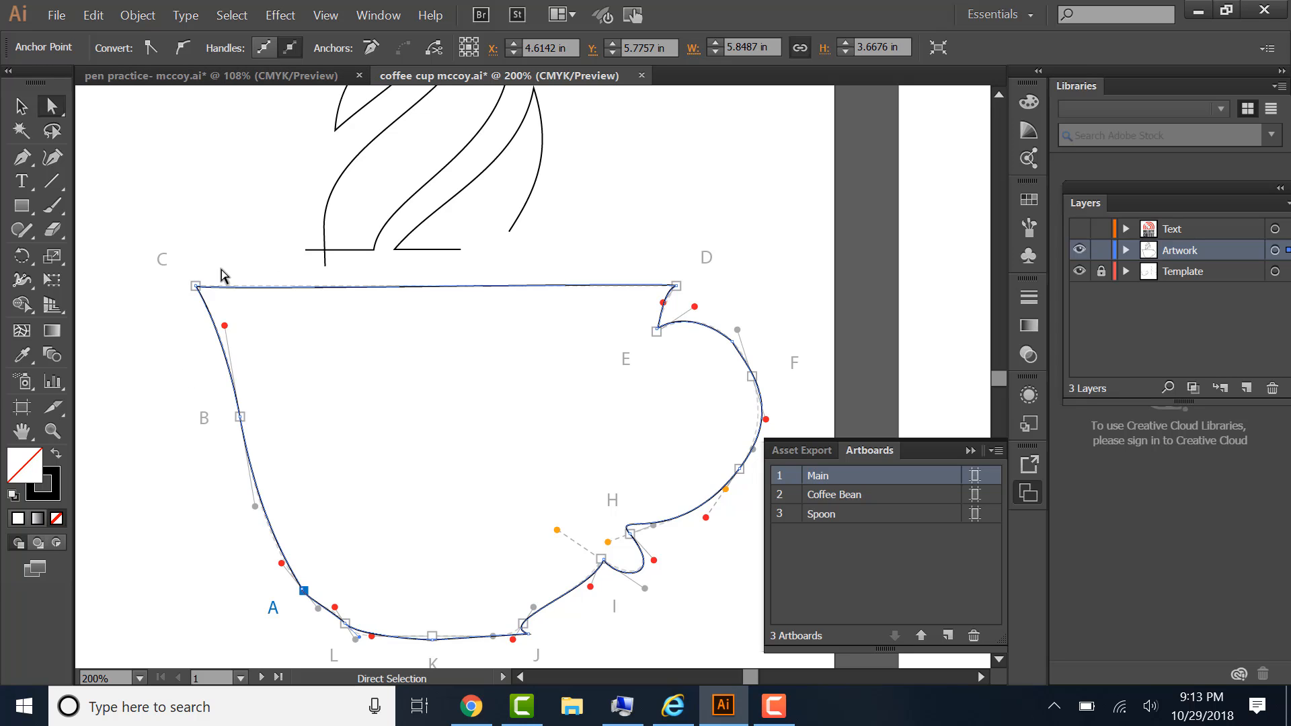
Step: Save the coffee cup document, and check the pen practice document before returning to the cup
click(58, 14)
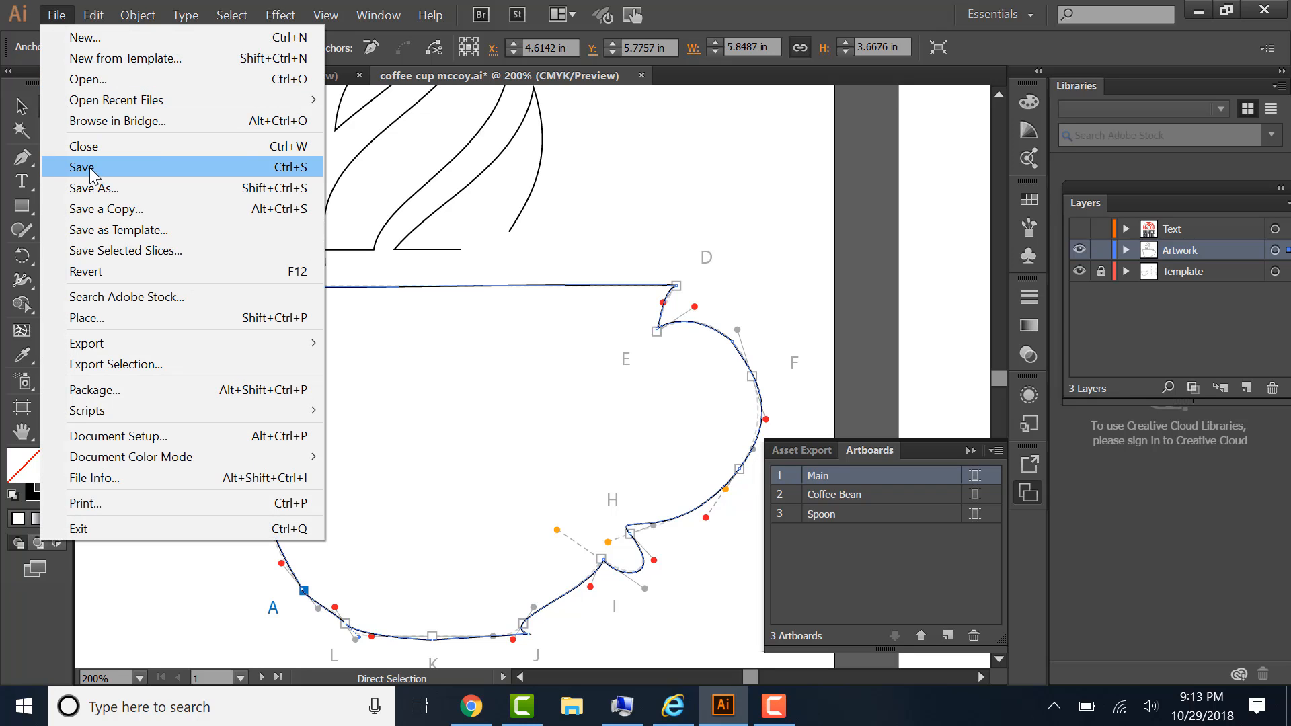
click(90, 169)
click(208, 81)
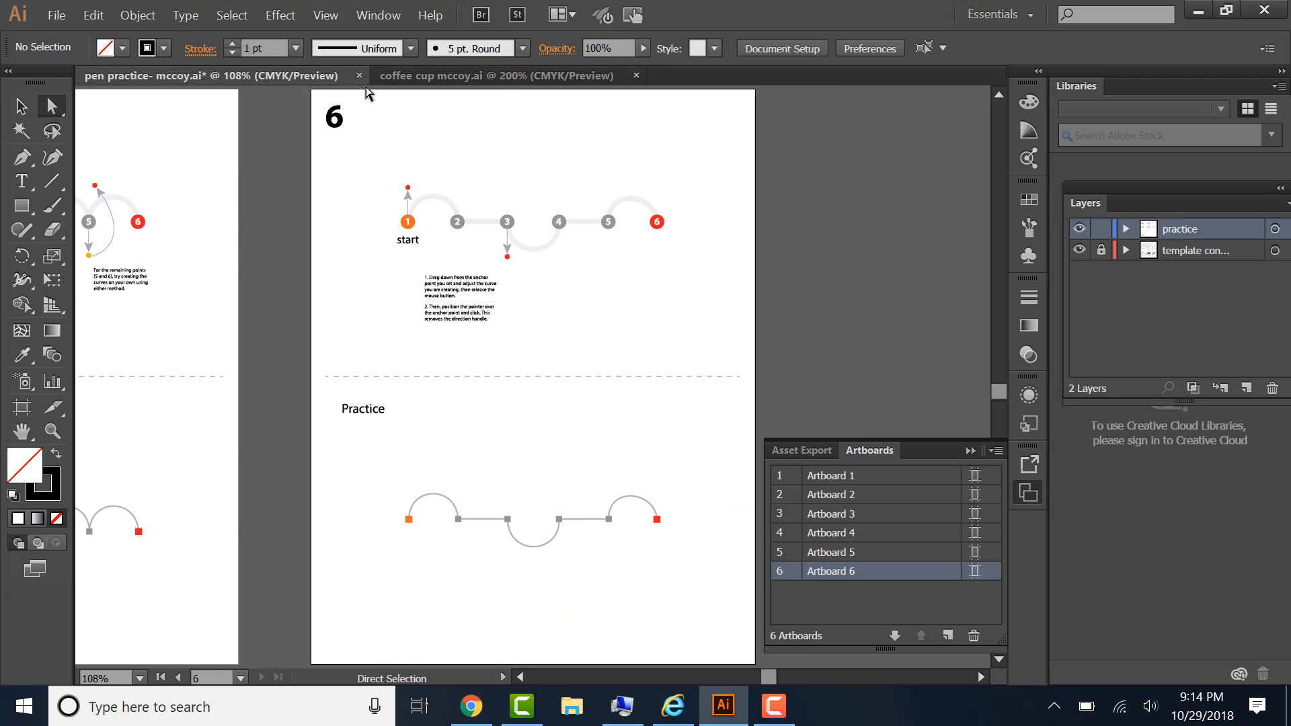
click(425, 79)
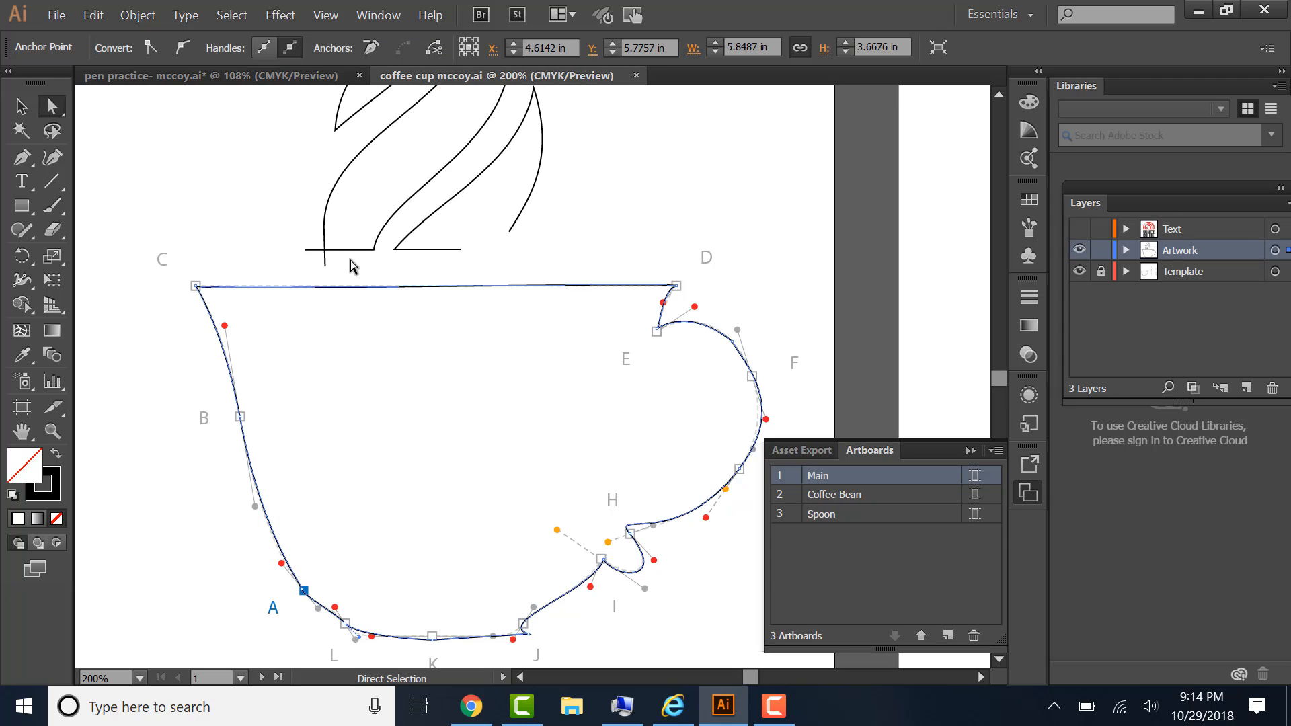